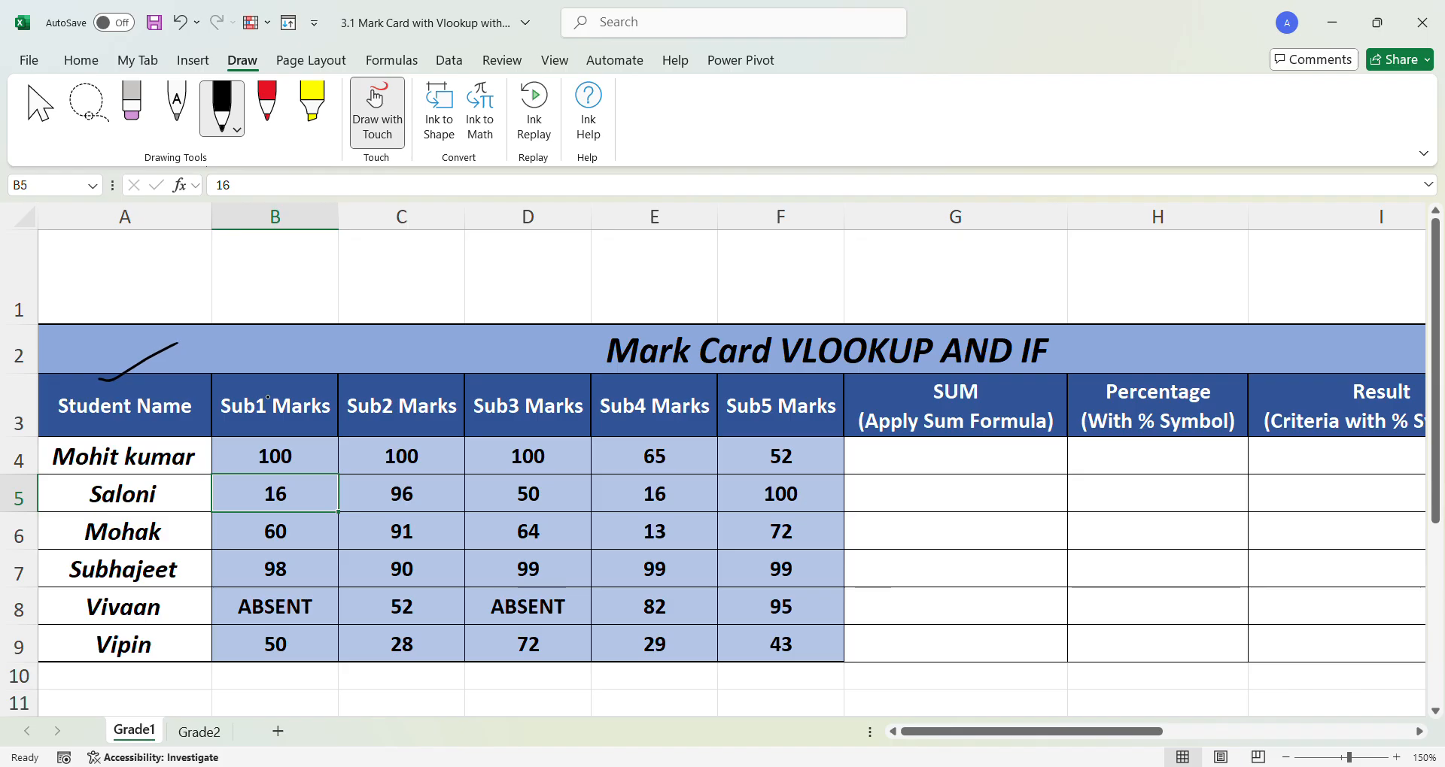
- Draw black ink ticks above the Sub1 Marks through Sub5 Marks column headers
{"action": "left_click_drag", "start_coordinate": [274, 386], "coordinate": [313, 362]}
{"action": "mouse_move", "coordinate": [414, 380]}
{"action": "left_mouse_down"}
{"action": "mouse_move", "coordinate": [526, 385]}
{"action": "mouse_move", "coordinate": [568, 355]}
{"action": "left_mouse_up"}
{"action": "mouse_move", "coordinate": [645, 390]}
{"action": "left_mouse_down"}
{"action": "mouse_move", "coordinate": [682, 369]}
{"action": "mouse_move", "coordinate": [776, 381]}
{"action": "left_mouse_up"}
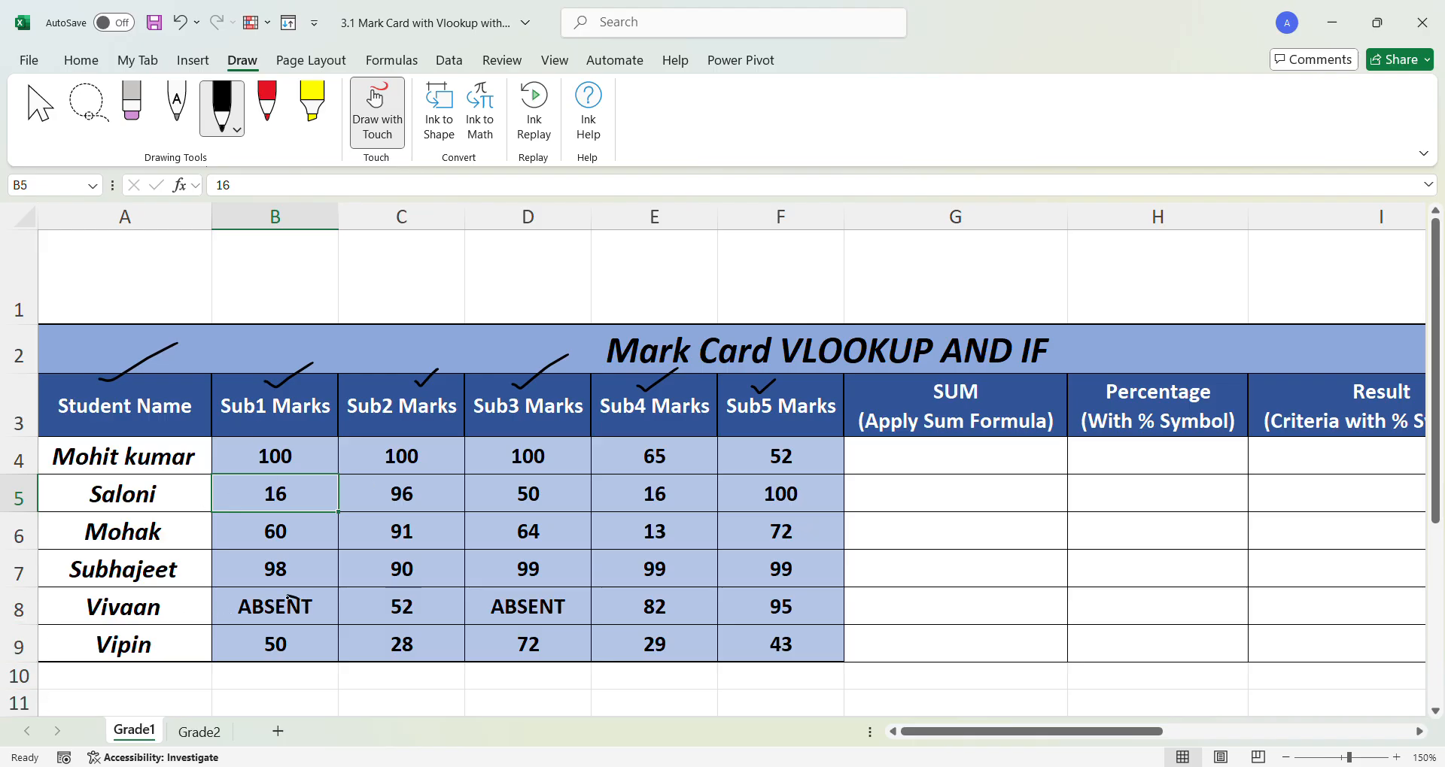
- Circle the two ABSENT entries in row 8 and tick the Sub1 marks in rows 5 to 7 with ink
{"action": "mouse_move", "coordinate": [290, 599]}
{"action": "left_mouse_down"}
{"action": "mouse_move", "coordinate": [241, 598]}
{"action": "mouse_move", "coordinate": [295, 631]}
{"action": "mouse_move", "coordinate": [325, 612]}
{"action": "mouse_move", "coordinate": [304, 599]}
{"action": "left_mouse_up"}
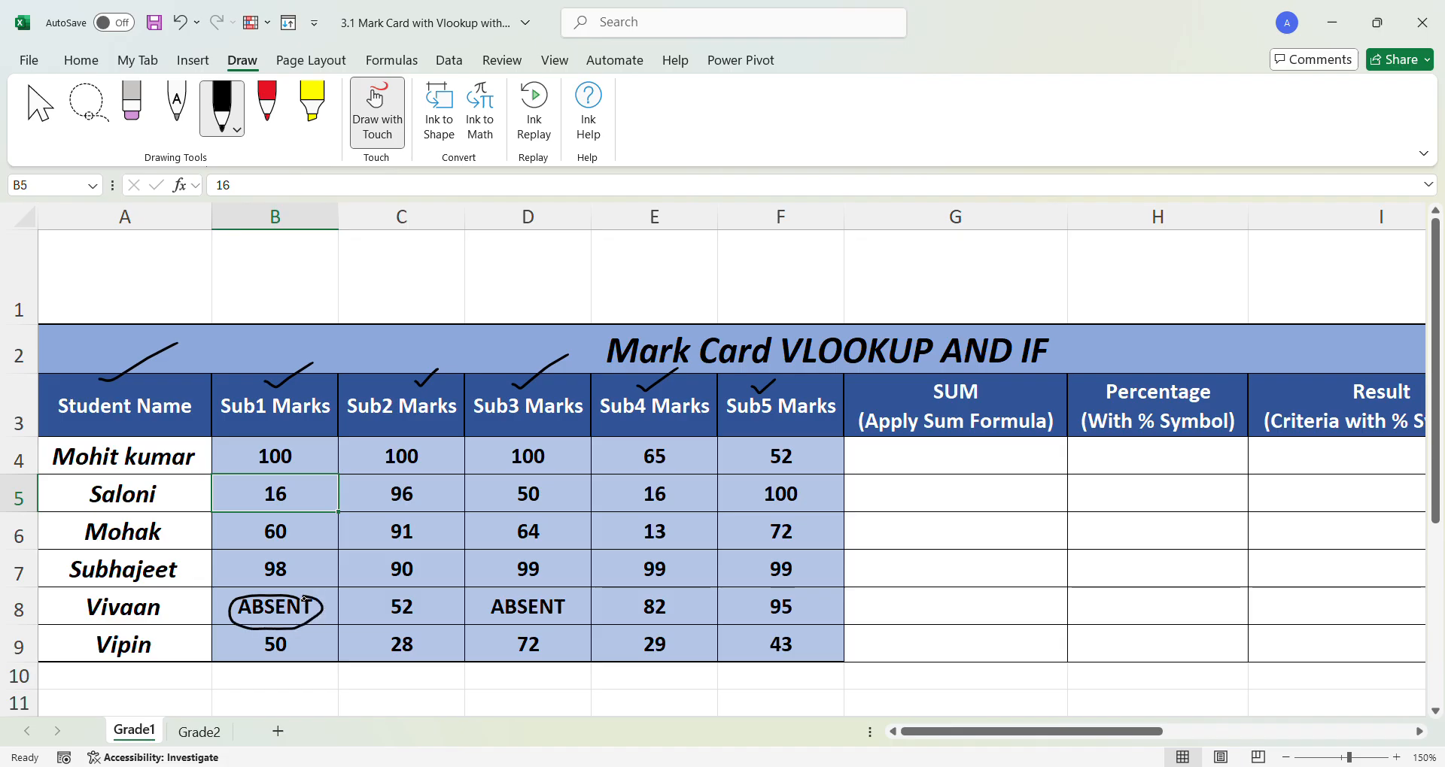
{"action": "mouse_move", "coordinate": [570, 597]}
{"action": "left_mouse_down"}
{"action": "mouse_move", "coordinate": [493, 596]}
{"action": "mouse_move", "coordinate": [539, 630]}
{"action": "mouse_move", "coordinate": [580, 611]}
{"action": "mouse_move", "coordinate": [573, 595]}
{"action": "left_mouse_up"}
{"action": "left_click_drag", "start_coordinate": [297, 494], "coordinate": [321, 486]}
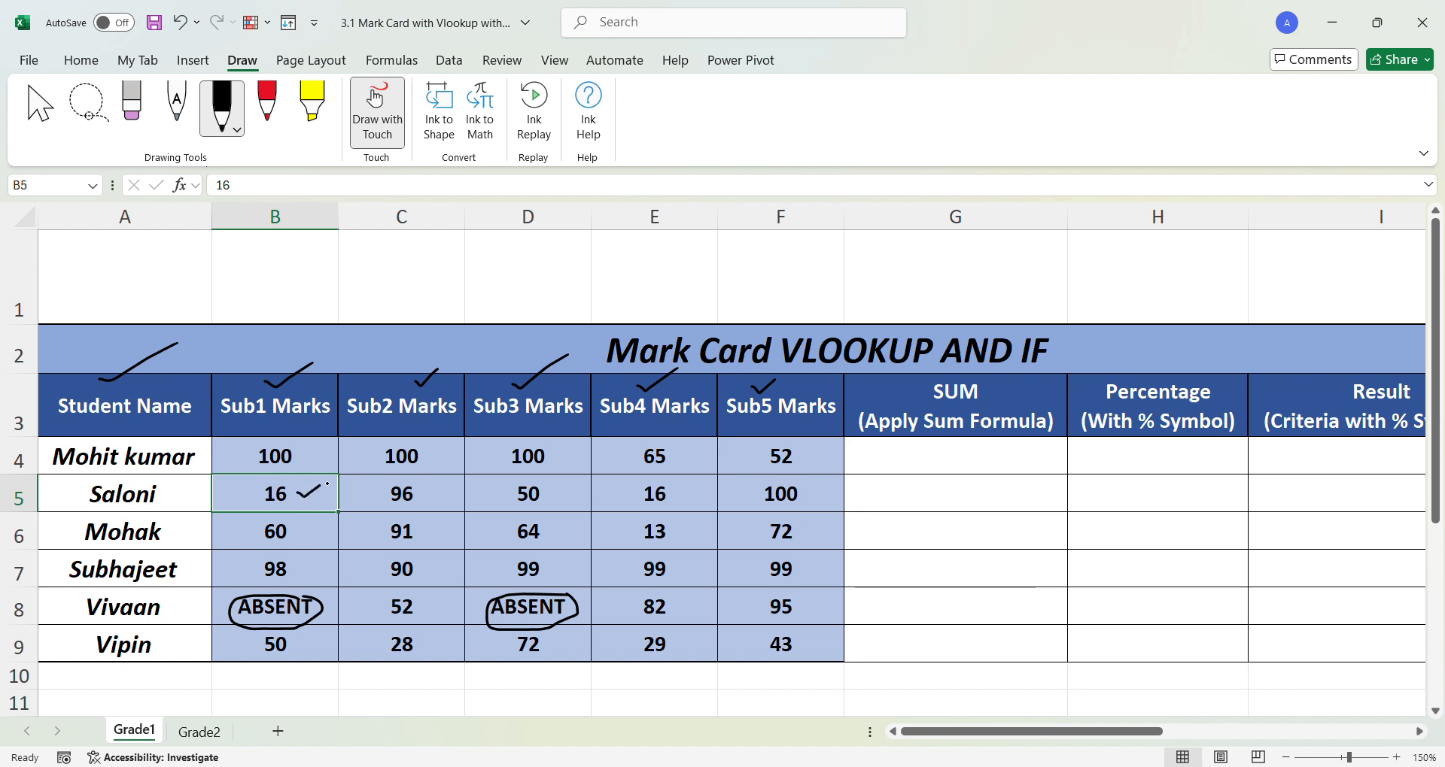
{"action": "left_click_drag", "start_coordinate": [304, 532], "coordinate": [349, 538]}
- Draw ink ticks on the SUM and Percentage headers and above the words VLOOKUP and IF in the title
{"action": "left_click_drag", "start_coordinate": [994, 395], "coordinate": [1039, 374]}
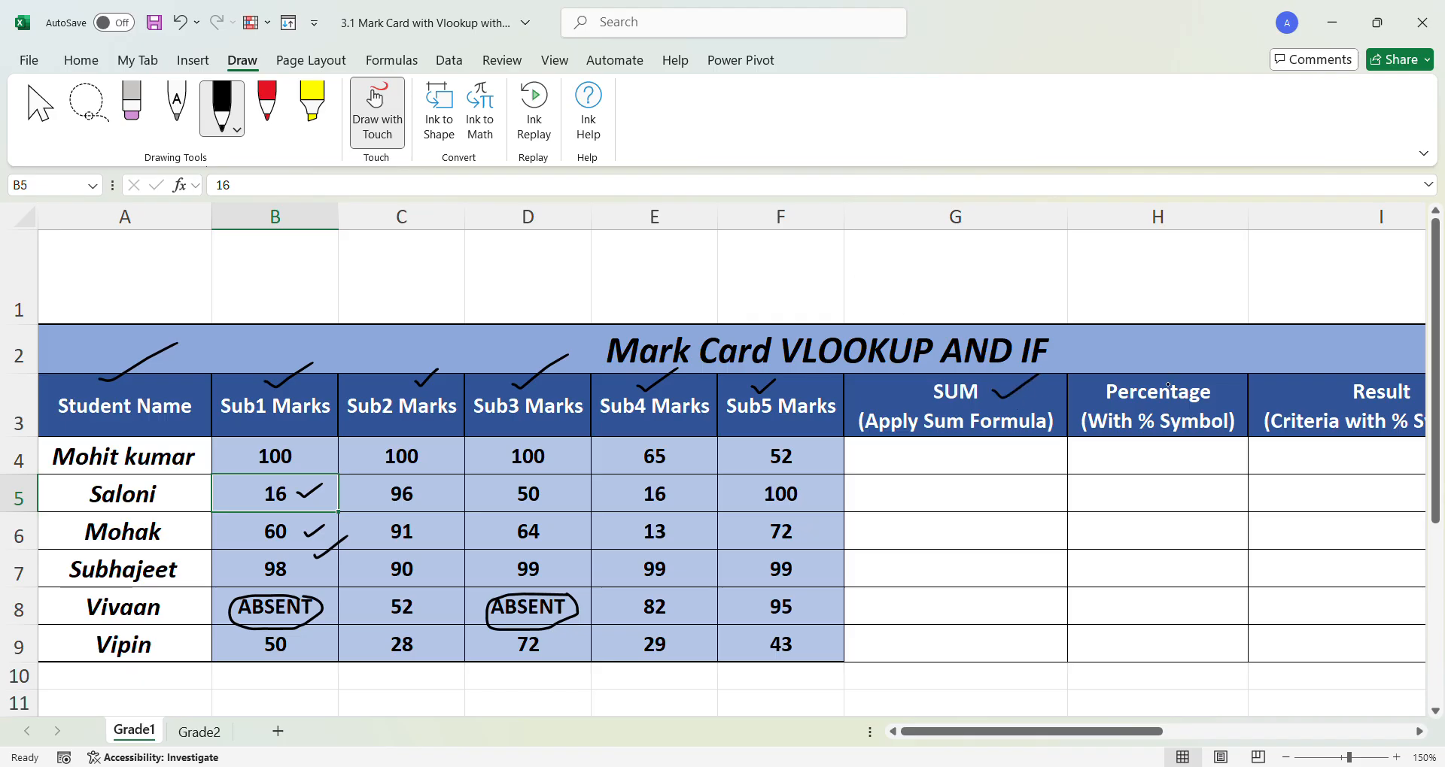
{"action": "left_click_drag", "start_coordinate": [1208, 380], "coordinate": [1234, 374]}
{"action": "mouse_move", "coordinate": [831, 321]}
{"action": "left_mouse_down"}
{"action": "mouse_move", "coordinate": [847, 329]}
{"action": "mouse_move", "coordinate": [880, 309]}
{"action": "left_mouse_up"}
{"action": "left_click_drag", "start_coordinate": [1023, 326], "coordinate": [1063, 316]}
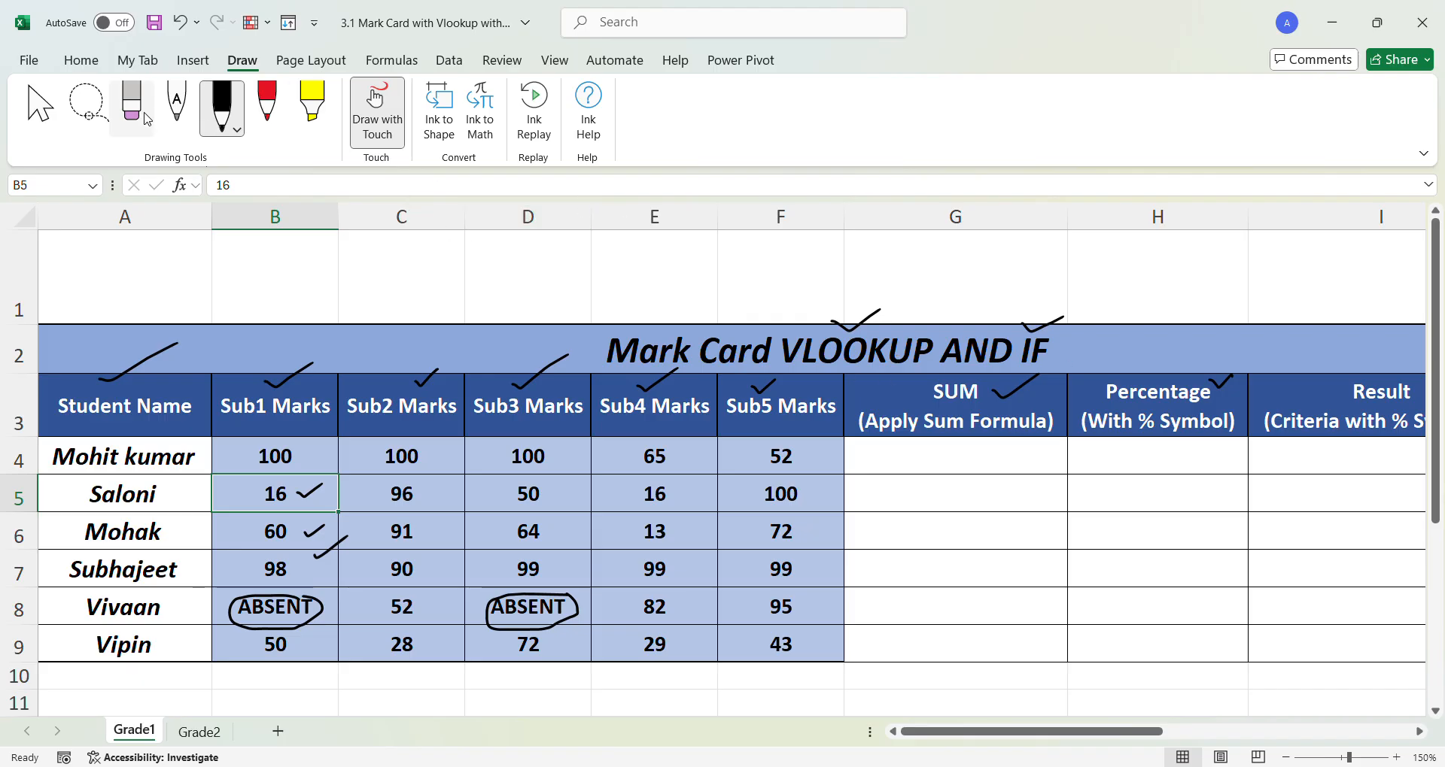
- Erase all the ink ticks and circles from the mark card's title, headers and marks cells
{"action": "left_click", "coordinate": [133, 109]}
{"action": "left_click", "coordinate": [162, 360]}
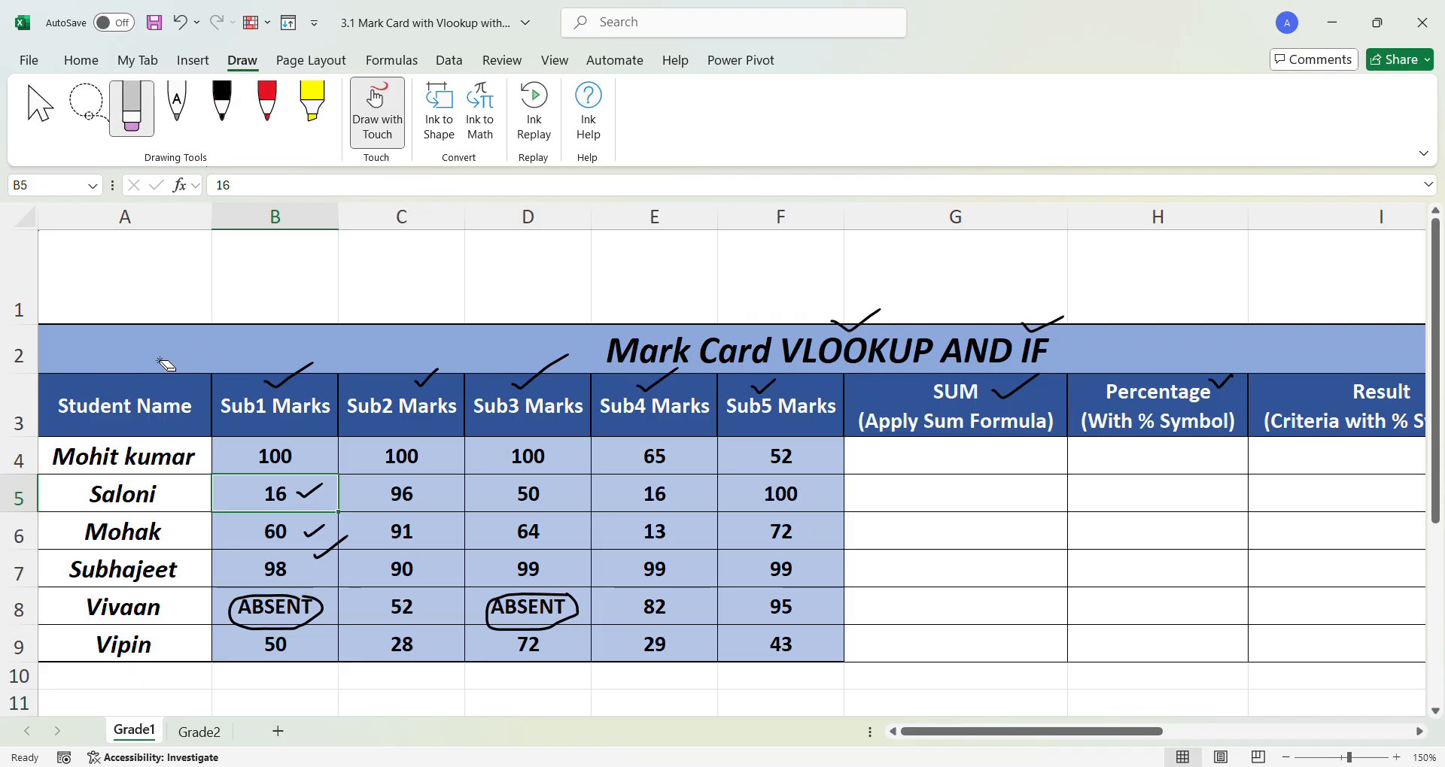
{"action": "left_click", "coordinate": [290, 372]}
{"action": "left_click", "coordinate": [539, 372]}
{"action": "left_click", "coordinate": [656, 378]}
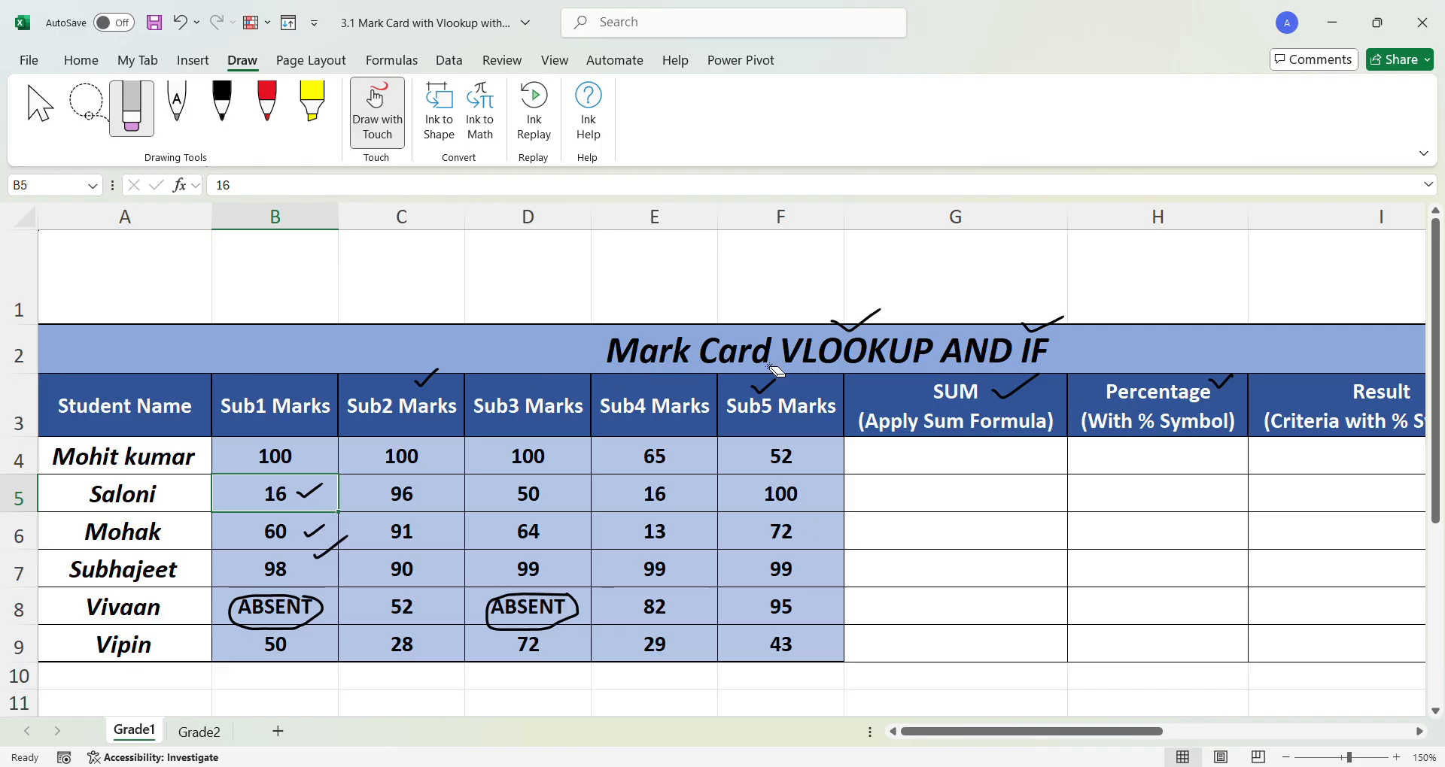
{"action": "left_click", "coordinate": [764, 385]}
{"action": "left_click", "coordinate": [855, 320]}
{"action": "left_click", "coordinate": [1042, 322]}
{"action": "left_click", "coordinate": [1016, 391]}
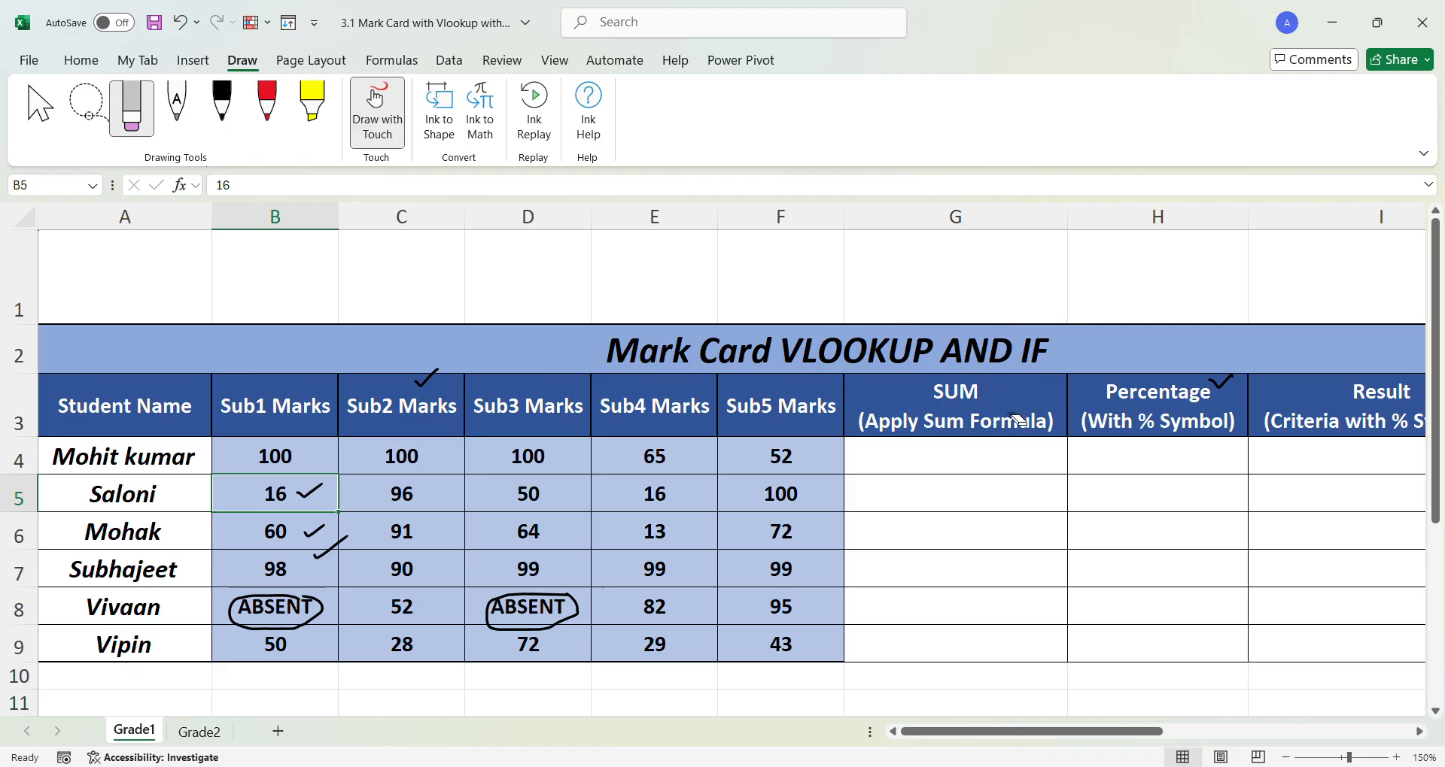
{"action": "left_click", "coordinate": [536, 629]}
{"action": "left_click", "coordinate": [288, 635]}
{"action": "left_click", "coordinate": [315, 531]}
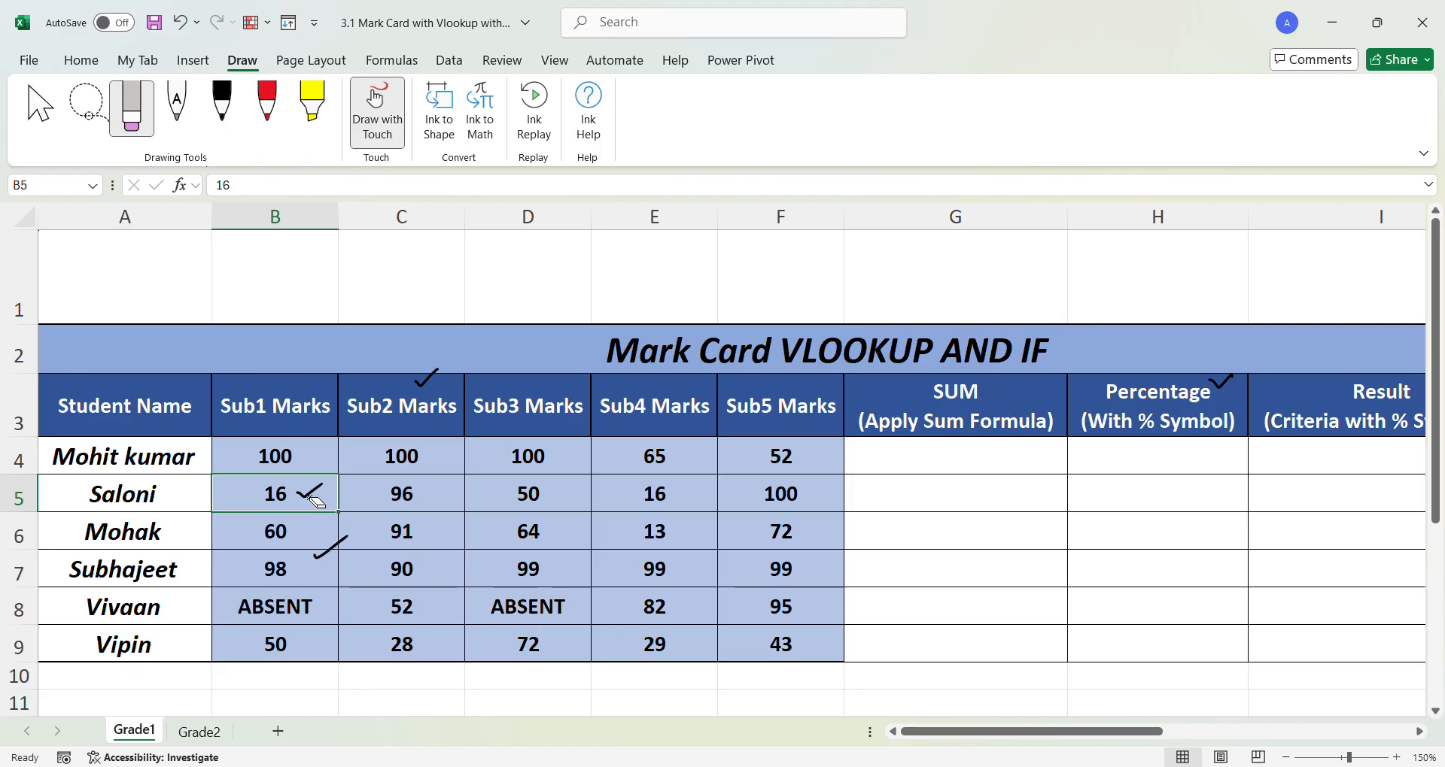
{"action": "left_click", "coordinate": [310, 493]}
{"action": "left_click", "coordinate": [331, 547]}
{"action": "left_click", "coordinate": [427, 376]}
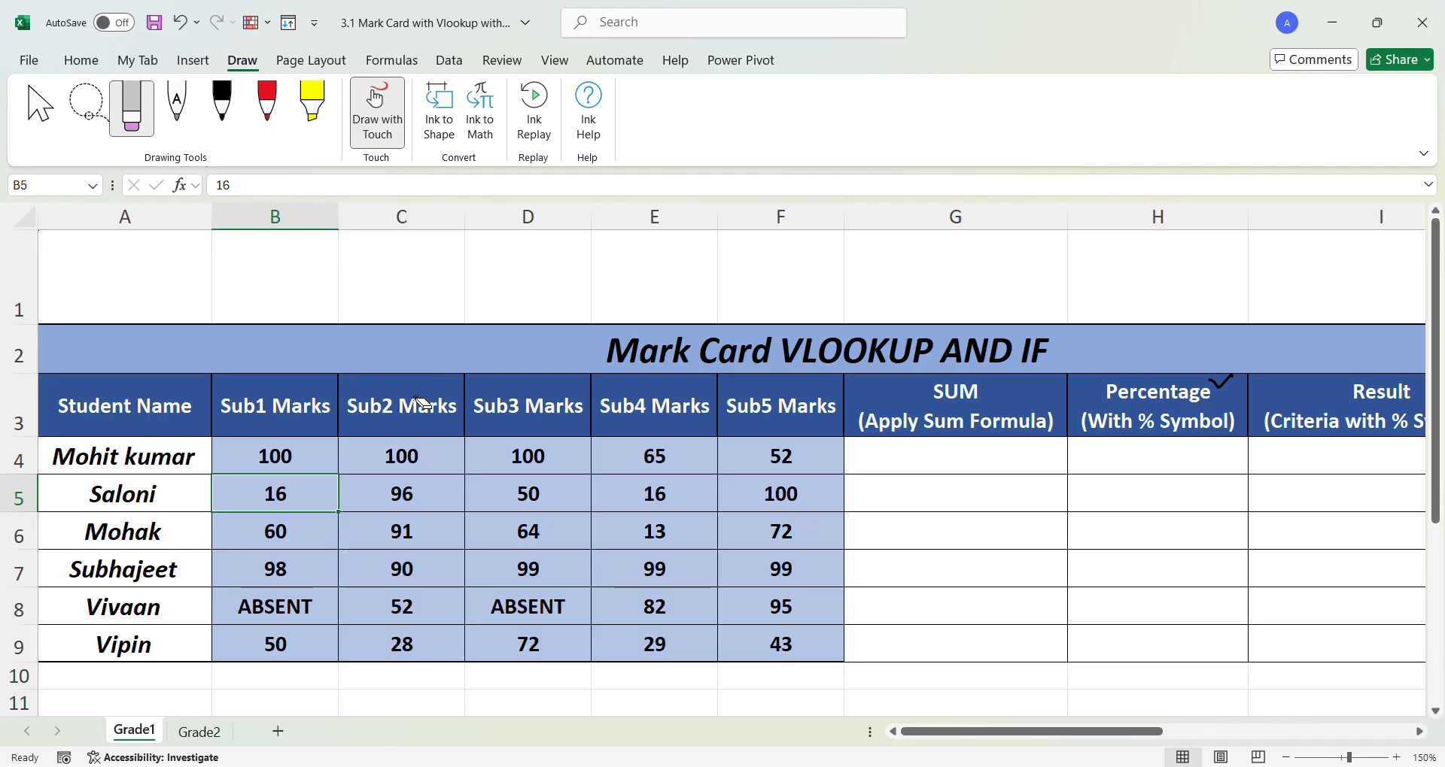
{"action": "left_click", "coordinate": [1224, 386]}
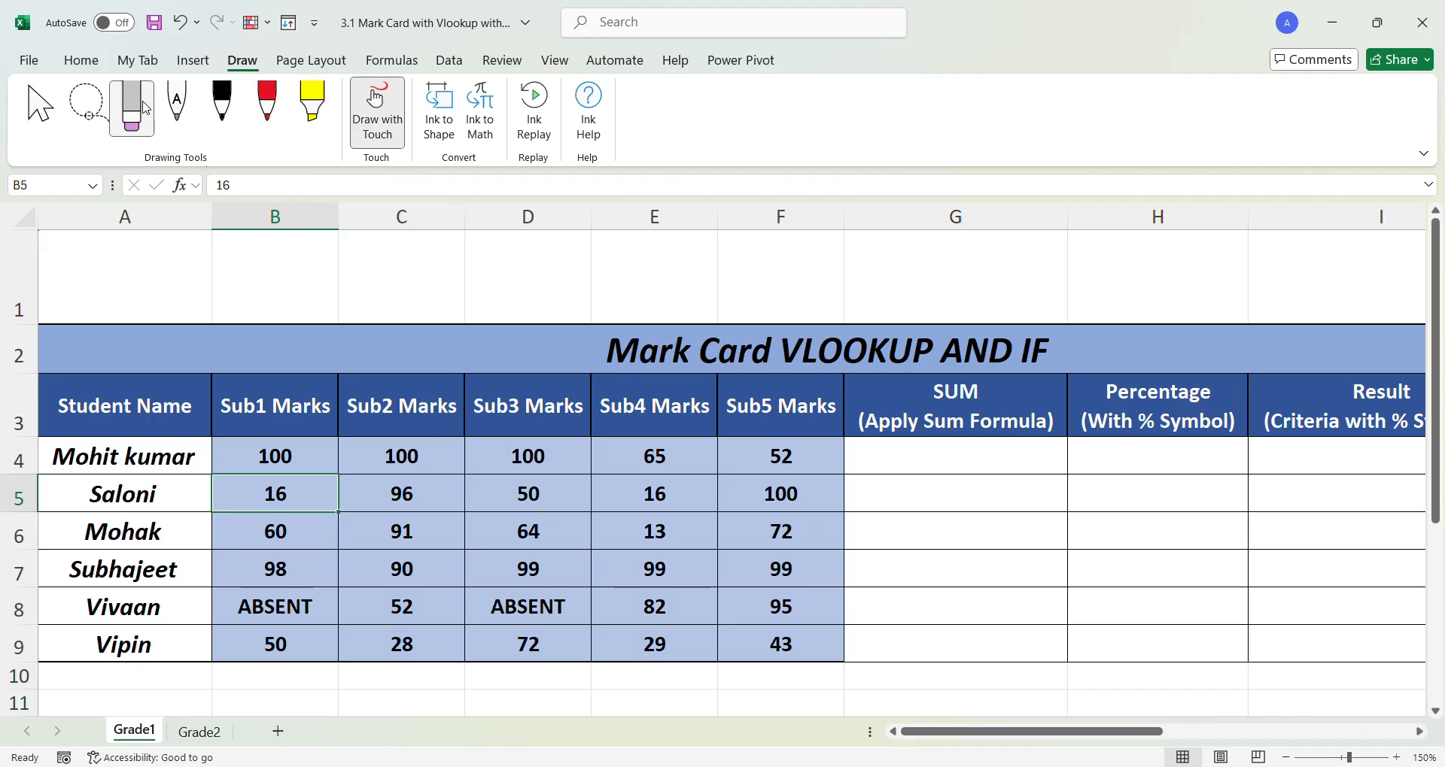
- Draw black ink ticks on the Result and Grade column headers
{"action": "left_click_drag", "start_coordinate": [982, 740], "coordinate": [1073, 739]}
{"action": "left_click", "coordinate": [222, 105]}
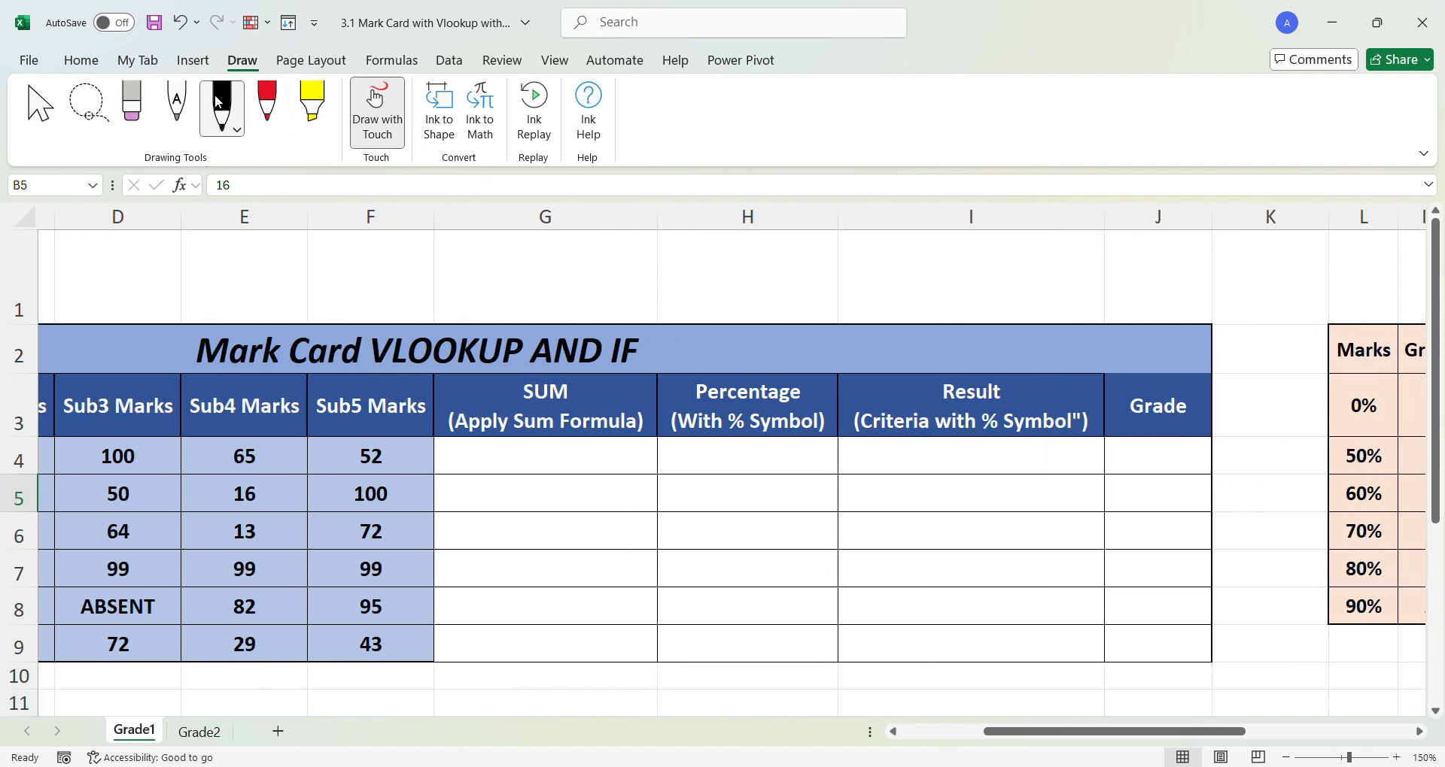
{"action": "left_click_drag", "start_coordinate": [914, 385], "coordinate": [943, 367]}
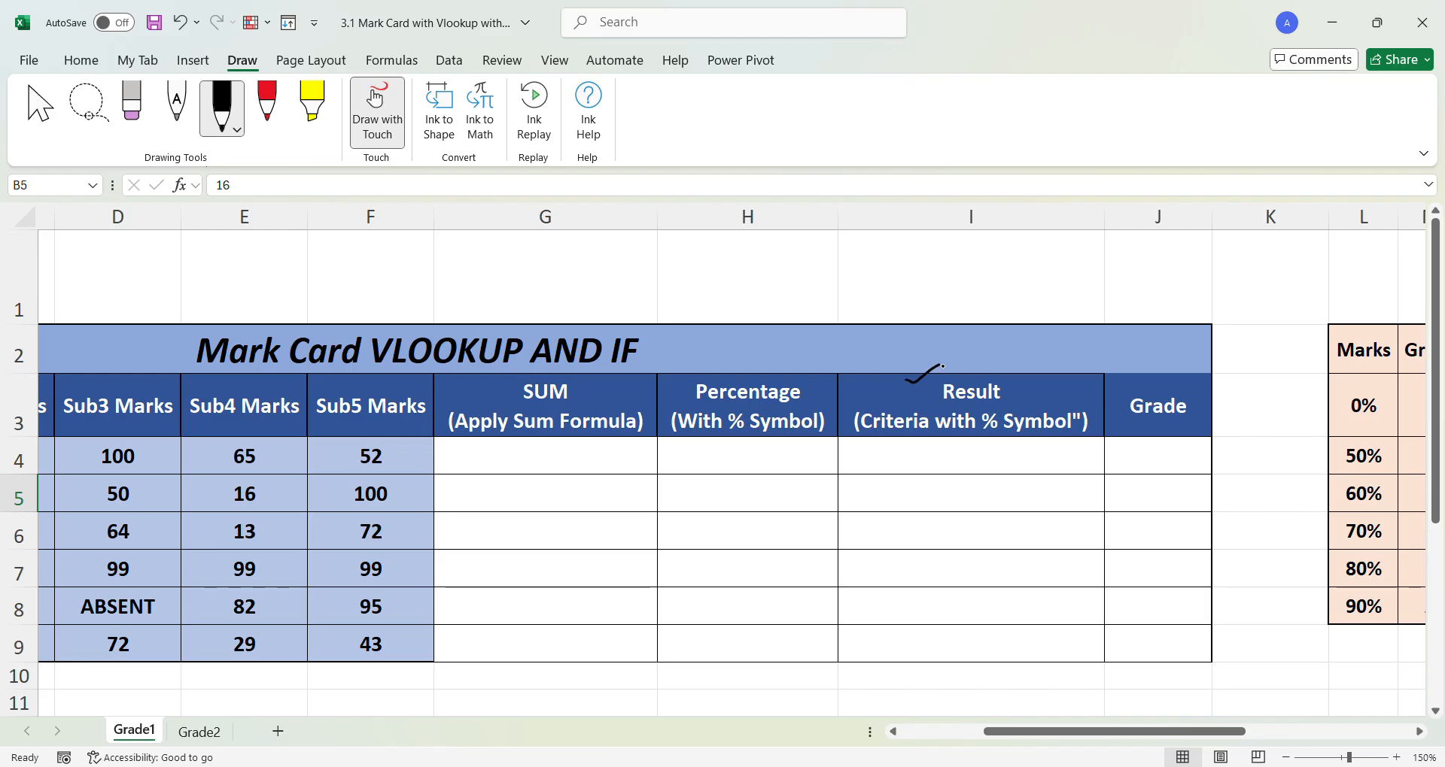
{"action": "left_click_drag", "start_coordinate": [1119, 383], "coordinate": [1158, 374]}
- Annotate the IF criterion and Marks/Grade tables with ink circles, ticks, a >= sign before 50%, an arrow to Grade, and column numbers 1 and 2
{"action": "left_click_drag", "start_coordinate": [1128, 733], "coordinate": [1243, 731]}
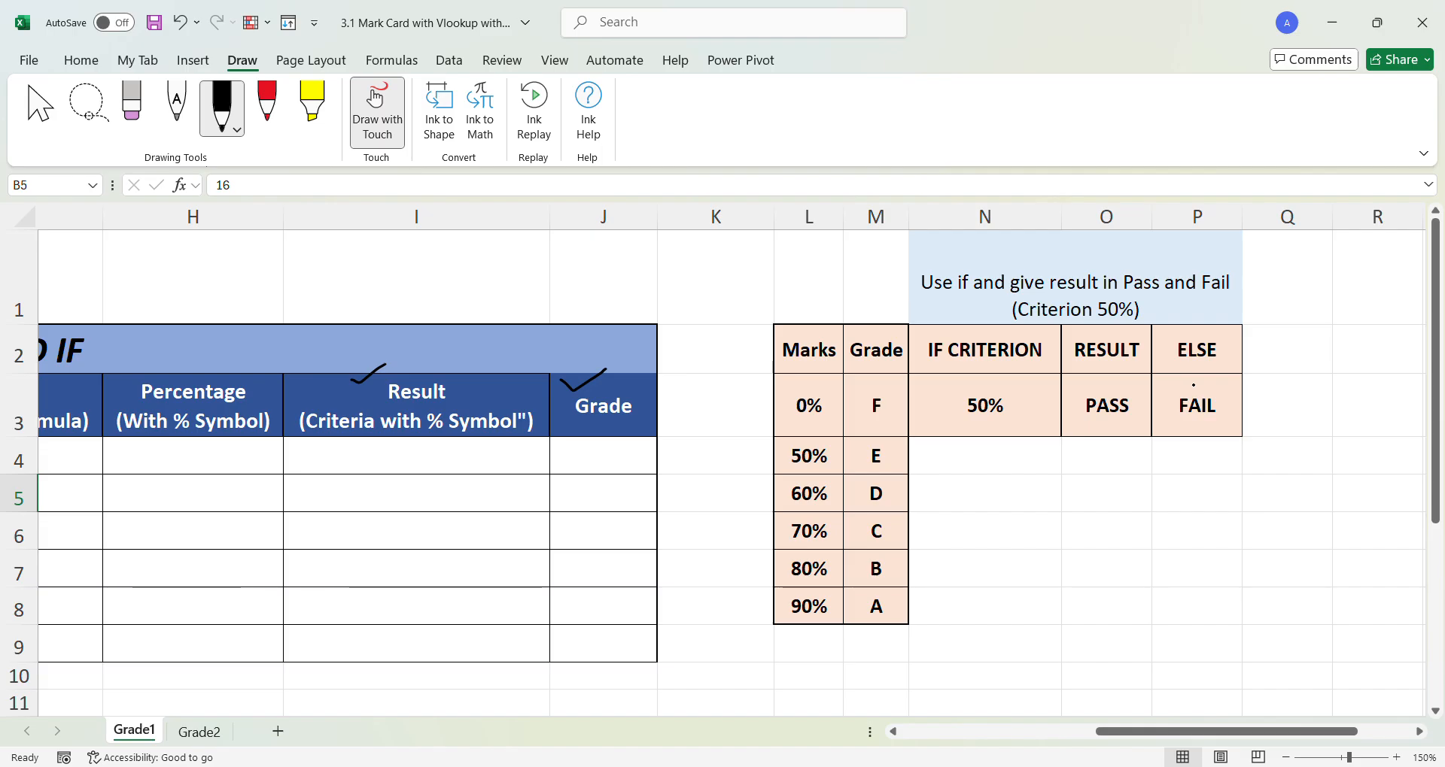
{"action": "mouse_move", "coordinate": [1230, 329]}
{"action": "left_mouse_down"}
{"action": "mouse_move", "coordinate": [1056, 311]}
{"action": "mouse_move", "coordinate": [920, 380]}
{"action": "mouse_move", "coordinate": [1217, 481]}
{"action": "mouse_move", "coordinate": [1239, 331]}
{"action": "left_mouse_up"}
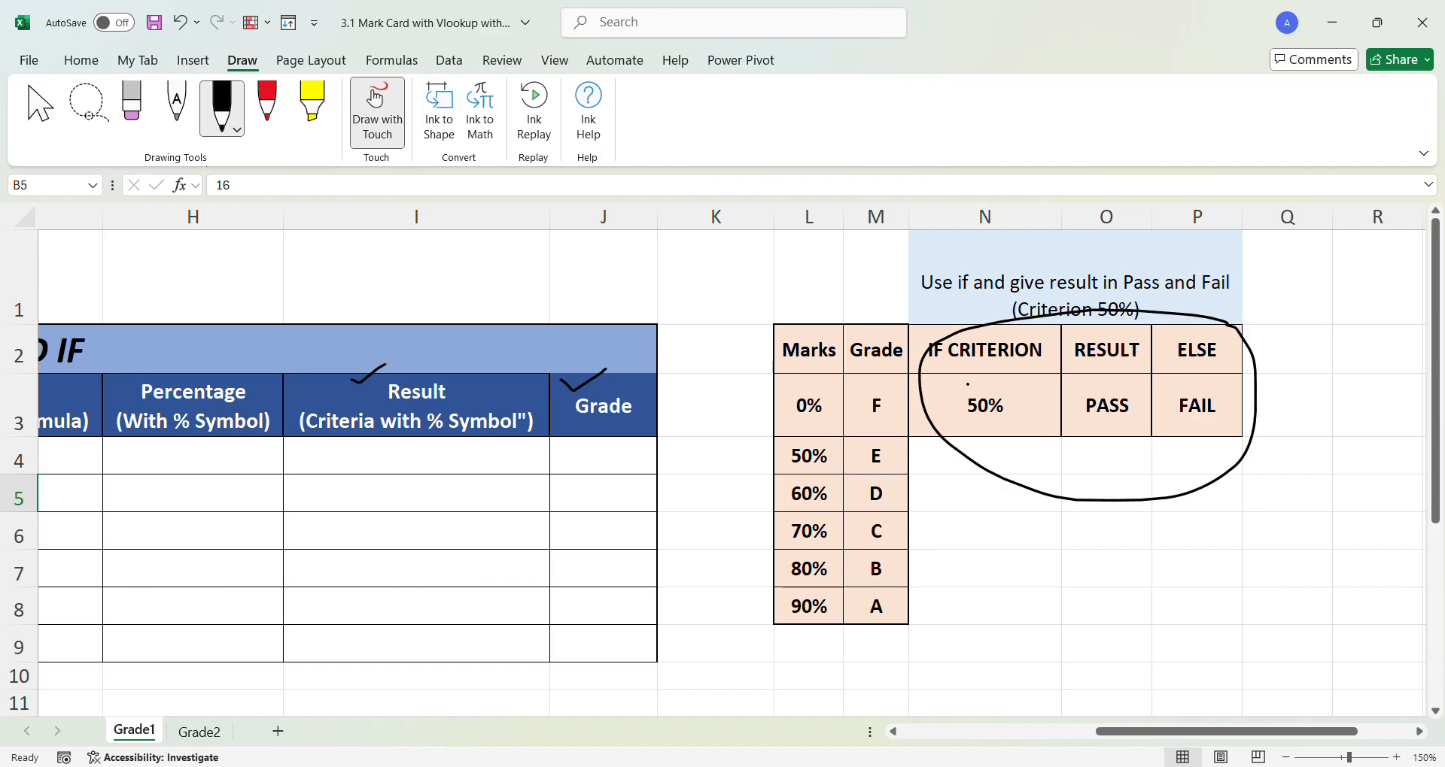
{"action": "mouse_move", "coordinate": [1005, 388]}
{"action": "left_mouse_down"}
{"action": "mouse_move", "coordinate": [1014, 397]}
{"action": "mouse_move", "coordinate": [1045, 374]}
{"action": "left_mouse_up"}
{"action": "left_click_drag", "start_coordinate": [1103, 390], "coordinate": [1124, 390]}
{"action": "mouse_move", "coordinate": [949, 411]}
{"action": "left_mouse_down"}
{"action": "mouse_move", "coordinate": [935, 425]}
{"action": "mouse_move", "coordinate": [966, 410]}
{"action": "mouse_move", "coordinate": [977, 423]}
{"action": "left_mouse_up"}
{"action": "mouse_move", "coordinate": [845, 280]}
{"action": "left_mouse_down"}
{"action": "mouse_move", "coordinate": [875, 325]}
{"action": "mouse_move", "coordinate": [886, 314]}
{"action": "mouse_move", "coordinate": [719, 380]}
{"action": "mouse_move", "coordinate": [755, 585]}
{"action": "mouse_move", "coordinate": [919, 598]}
{"action": "mouse_move", "coordinate": [937, 432]}
{"action": "mouse_move", "coordinate": [869, 337]}
{"action": "left_mouse_up"}
{"action": "mouse_move", "coordinate": [804, 640]}
{"action": "left_mouse_down"}
{"action": "mouse_move", "coordinate": [804, 654]}
{"action": "mouse_move", "coordinate": [897, 653]}
{"action": "left_mouse_up"}
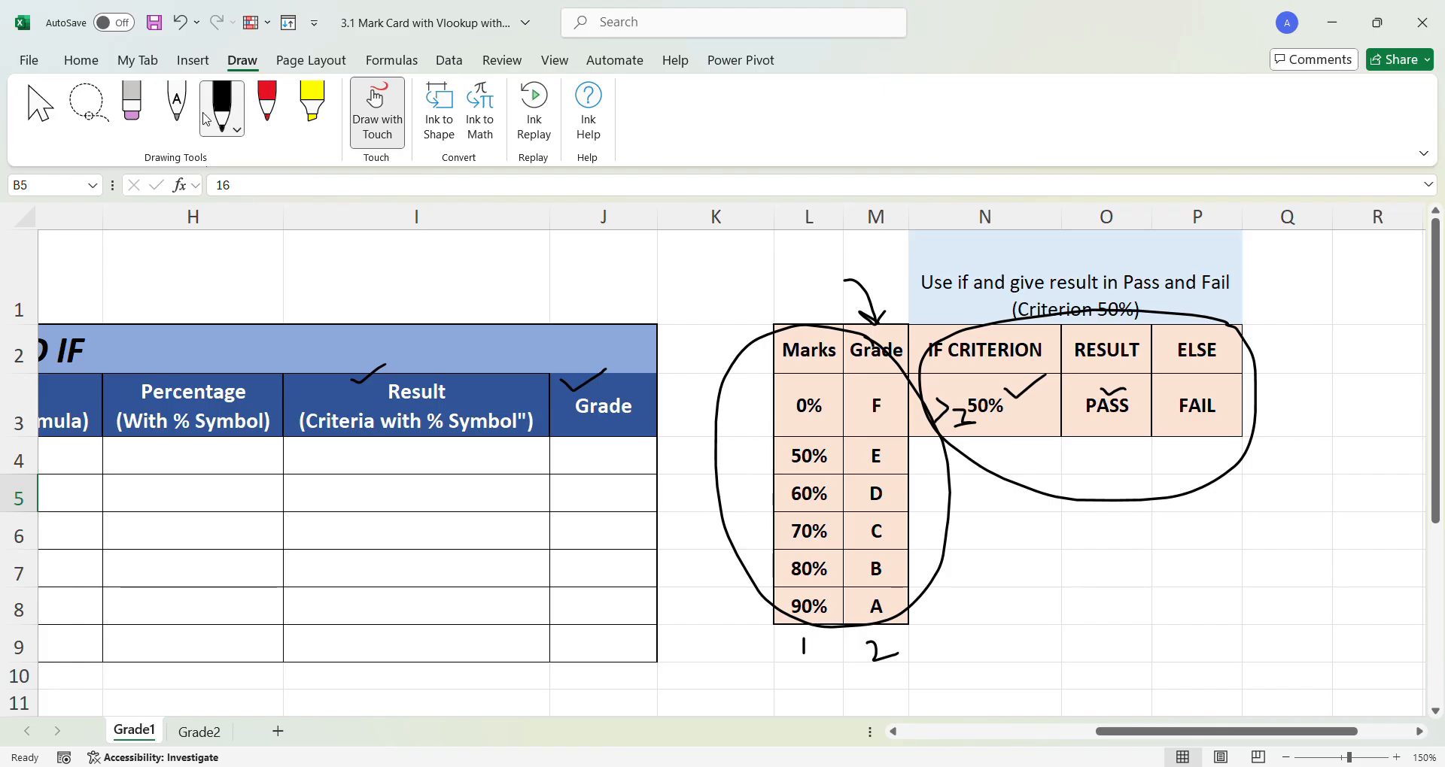
- Erase the ink annotations from the Marks/Grade table, the IF criterion table, and the Result and Grade headers
{"action": "left_click", "coordinate": [132, 107]}
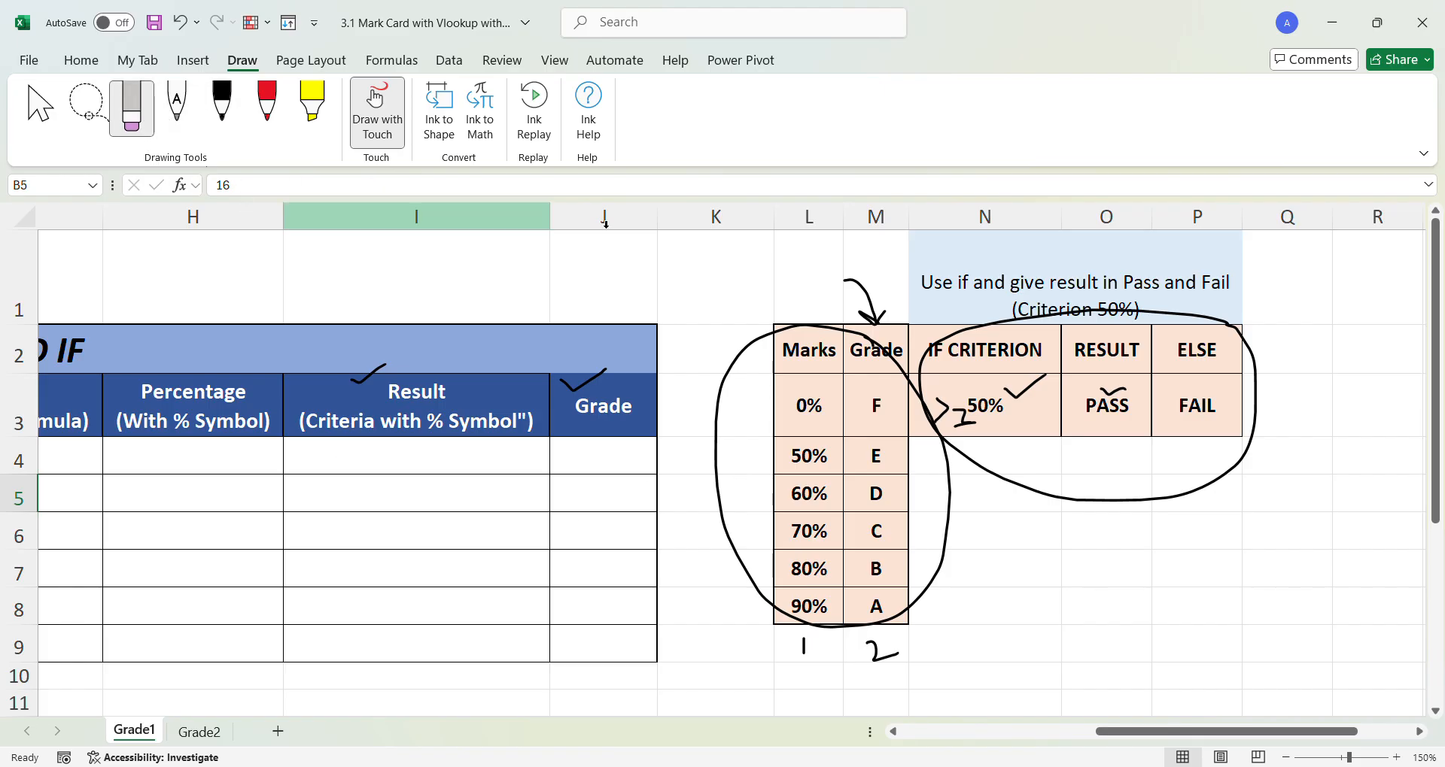
{"action": "mouse_move", "coordinate": [719, 347]}
{"action": "left_mouse_down"}
{"action": "mouse_move", "coordinate": [1077, 305]}
{"action": "mouse_move", "coordinate": [909, 407]}
{"action": "mouse_move", "coordinate": [969, 579]}
{"action": "left_mouse_up"}
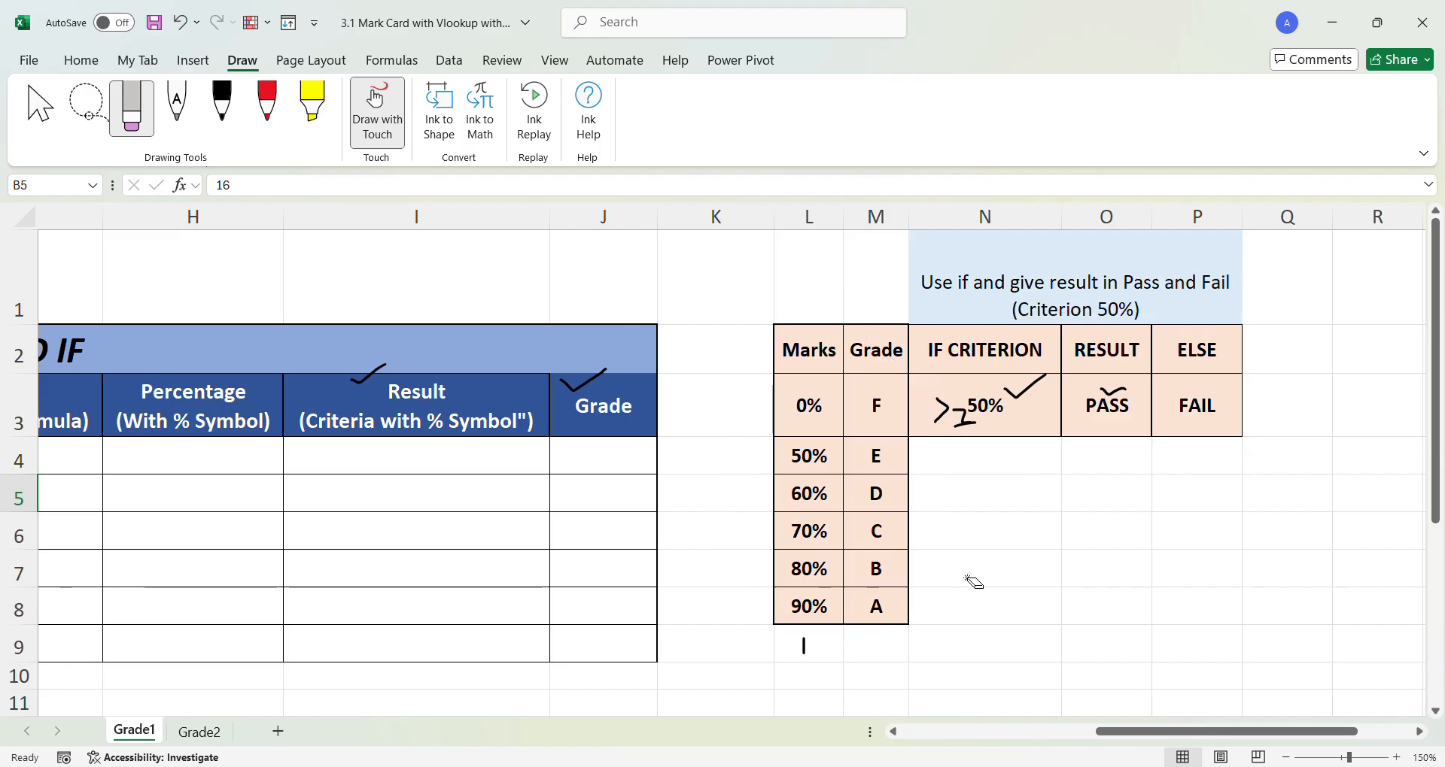
{"action": "left_click_drag", "start_coordinate": [884, 642], "coordinate": [1019, 422]}
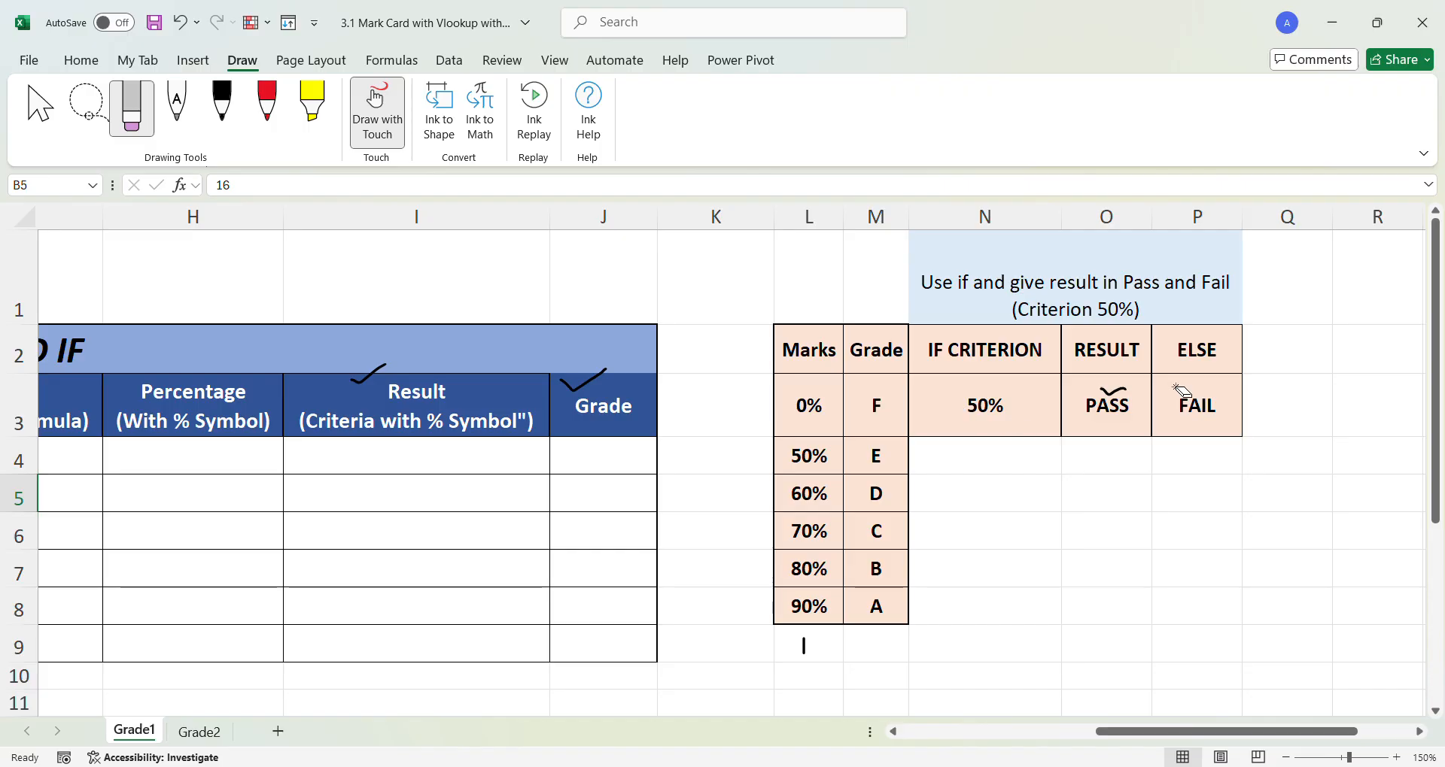
{"action": "mouse_move", "coordinate": [1181, 391]}
{"action": "left_mouse_down"}
{"action": "mouse_move", "coordinate": [596, 430]}
{"action": "mouse_move", "coordinate": [285, 388]}
{"action": "left_mouse_up"}
- Leave inking mode and return to the normal selection pointer for working in the mark card's cells
{"action": "left_click_drag", "start_coordinate": [1223, 734], "coordinate": [1046, 743]}
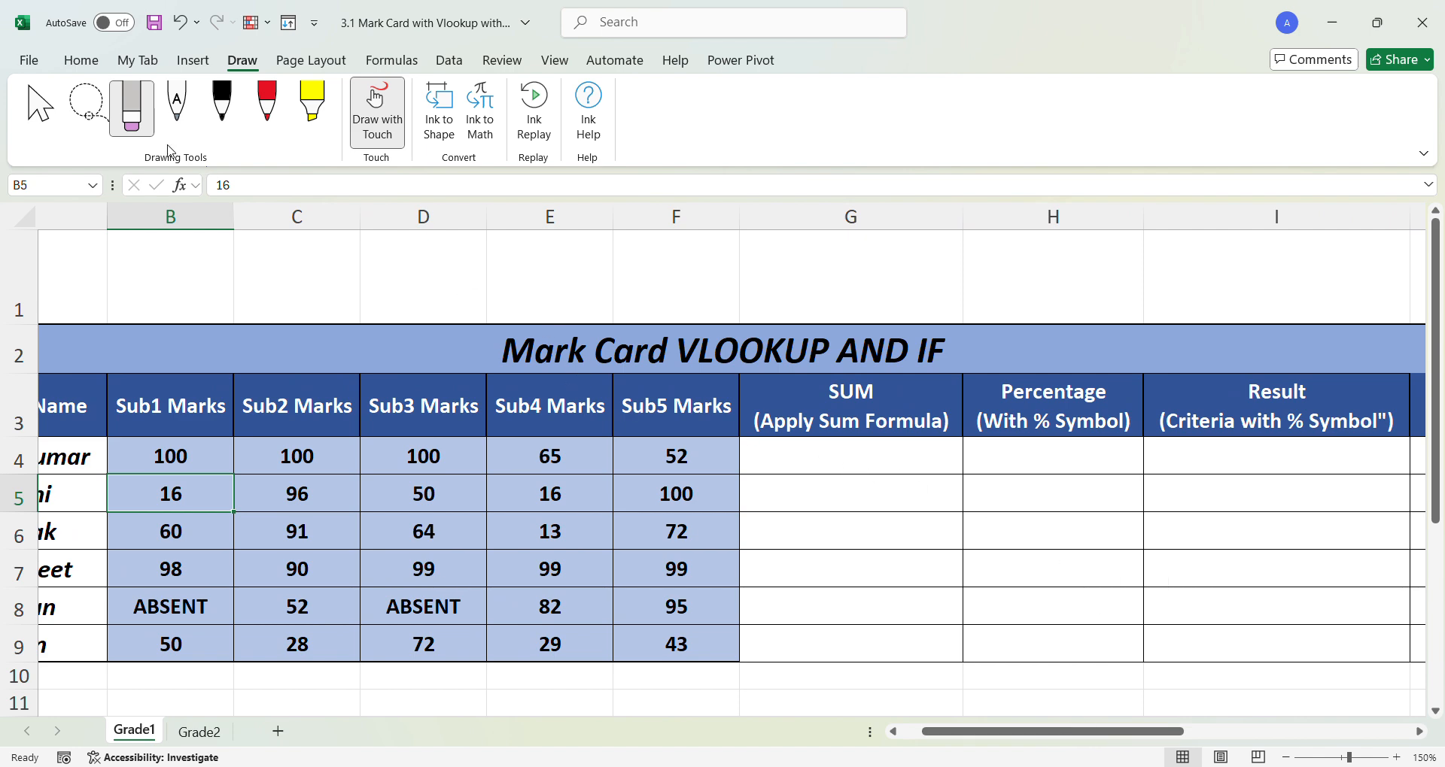
{"action": "left_click", "coordinate": [81, 61]}
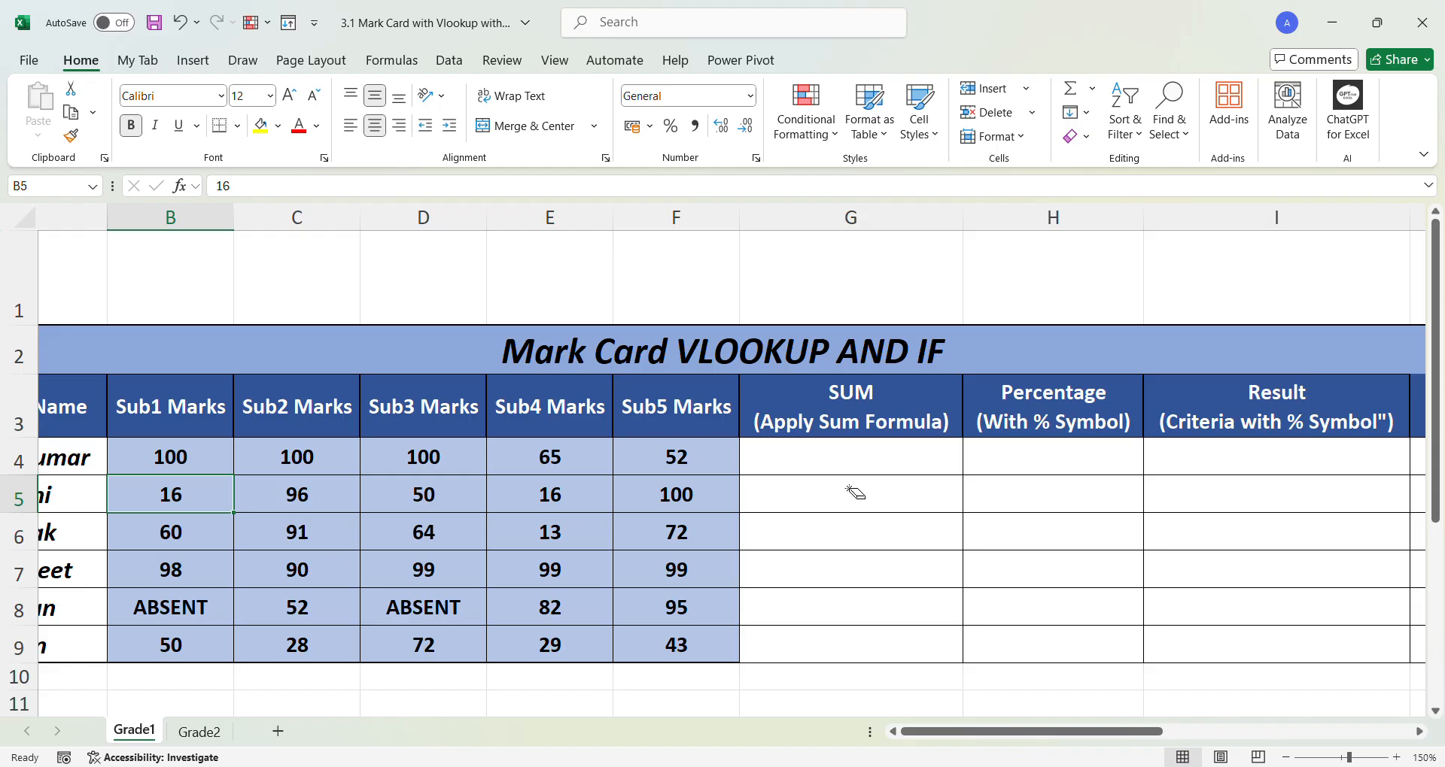
{"action": "left_click", "coordinate": [249, 61]}
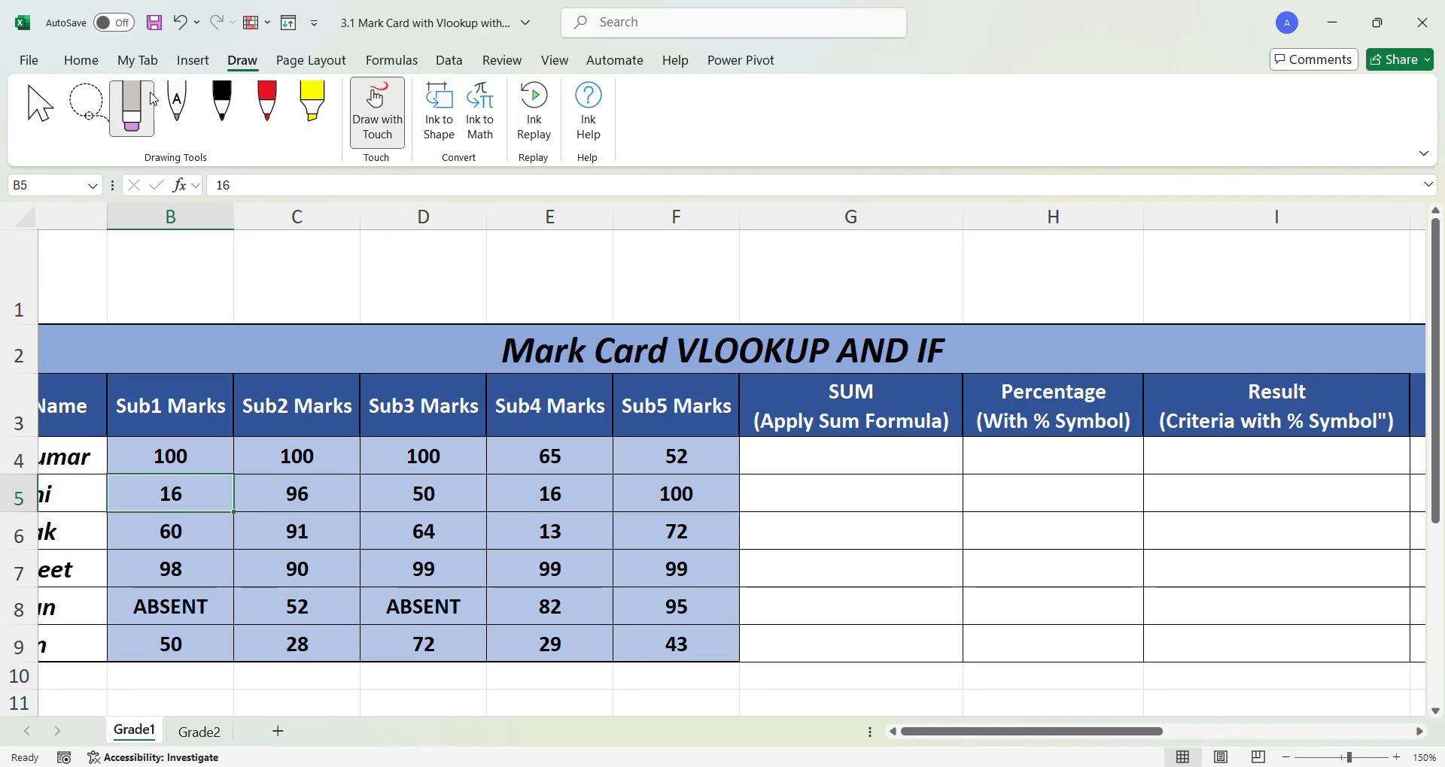
{"action": "left_click", "coordinate": [211, 103]}
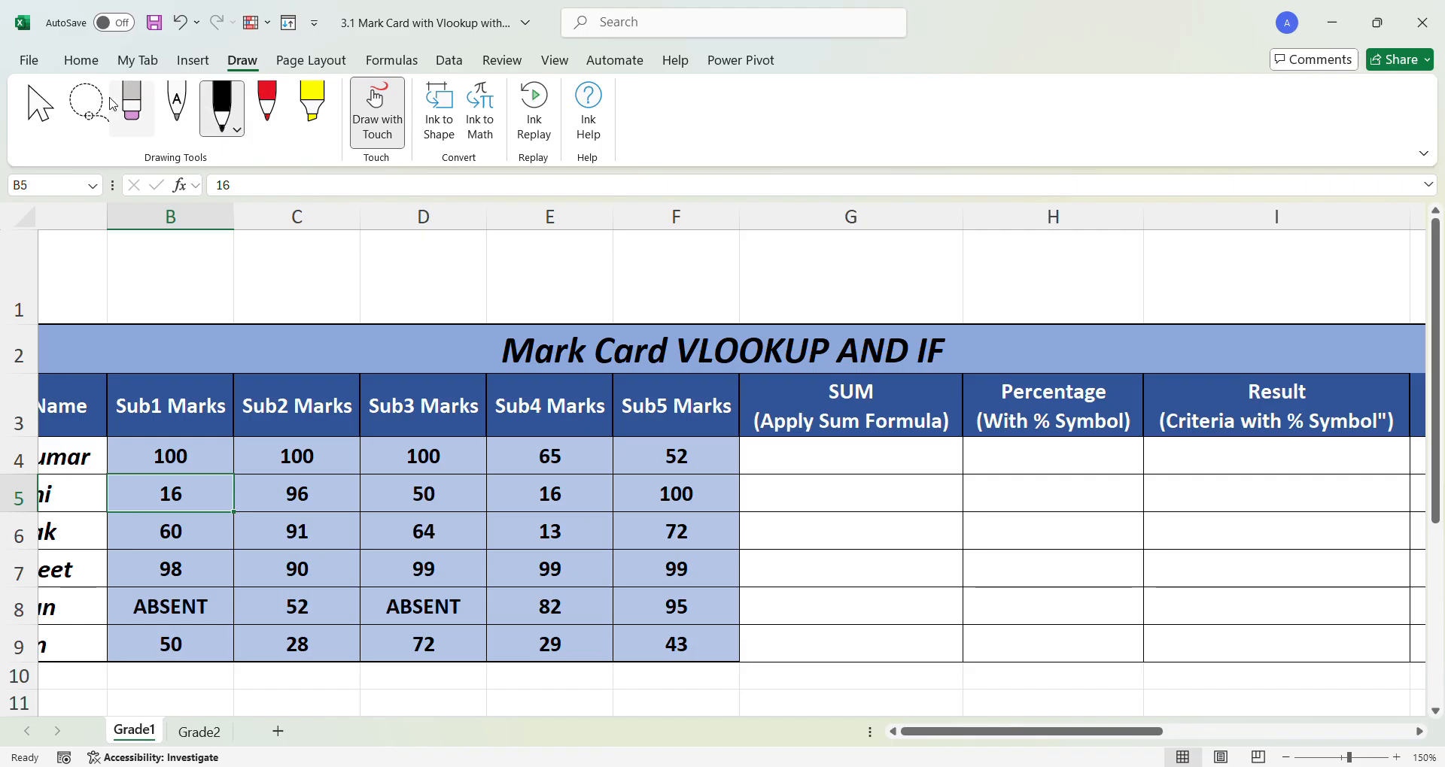
{"action": "left_click", "coordinate": [41, 103]}
{"action": "left_click", "coordinate": [80, 60]}
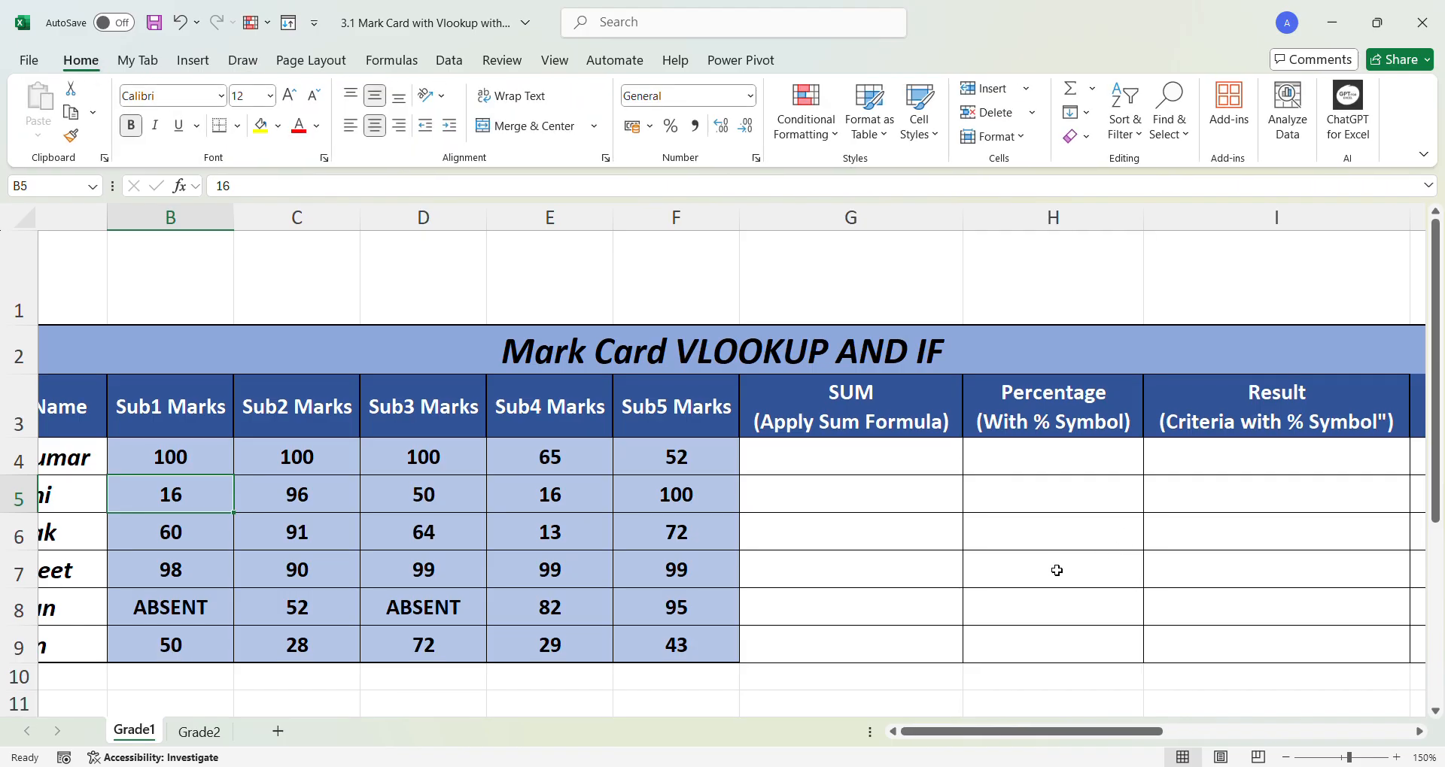
- Total the first student's five subject marks in G4 with =SUM(B4:F4) and fill the formula down to G9
{"action": "left_click", "coordinate": [793, 458]}
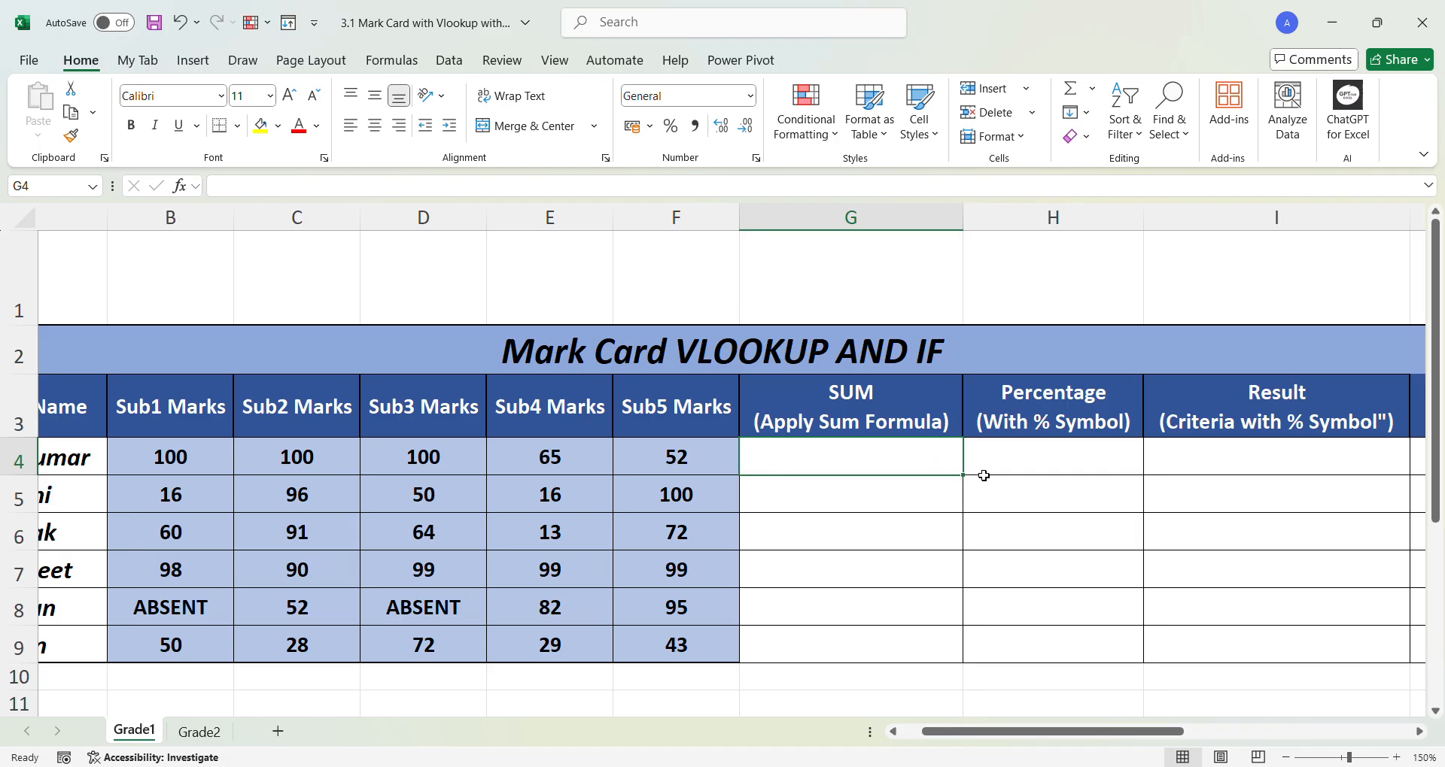
{"action": "type", "text": "=s"}
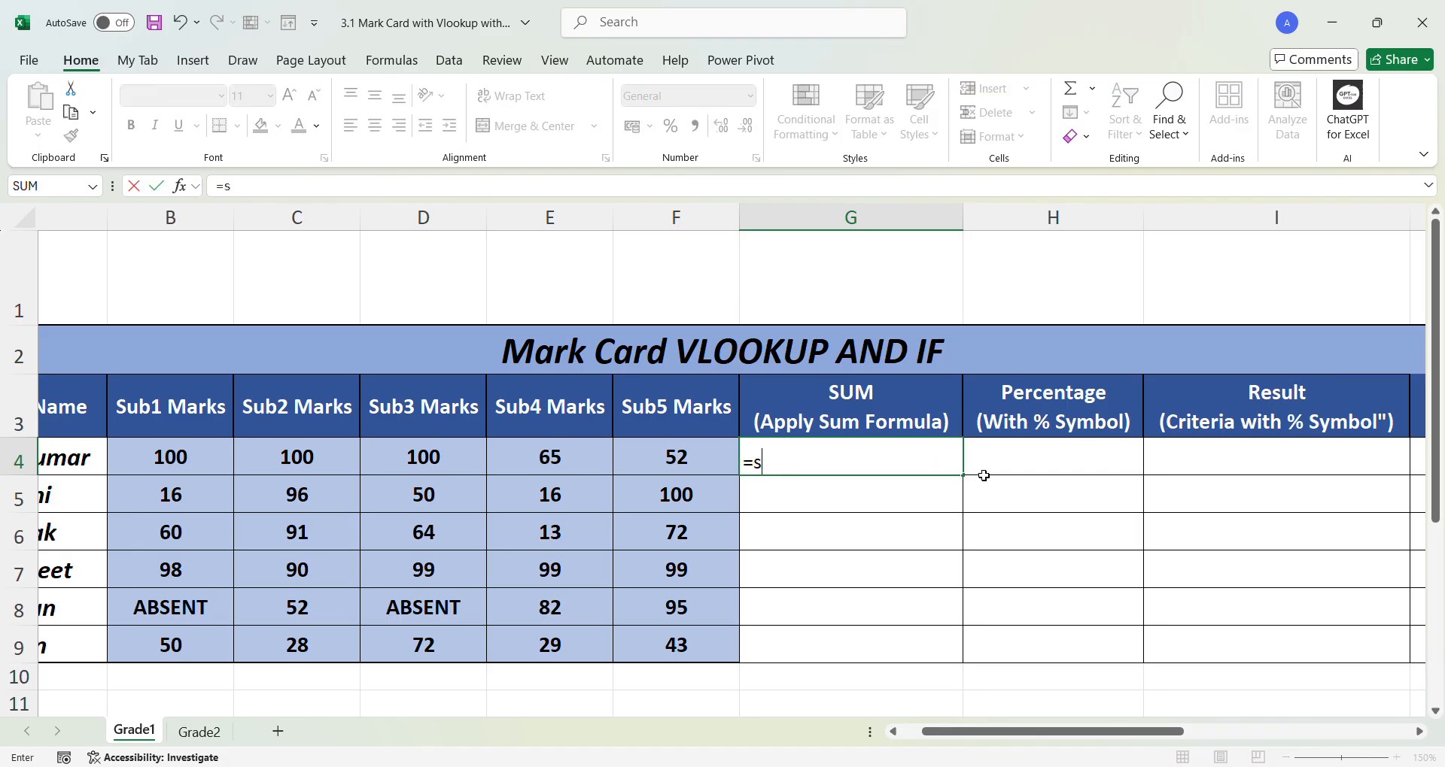
{"action": "type", "text": "um9"}
{"action": "key", "text": "BackSpace"}
{"action": "type", "text": "("}
{"action": "left_click_drag", "start_coordinate": [158, 461], "coordinate": [666, 465]}
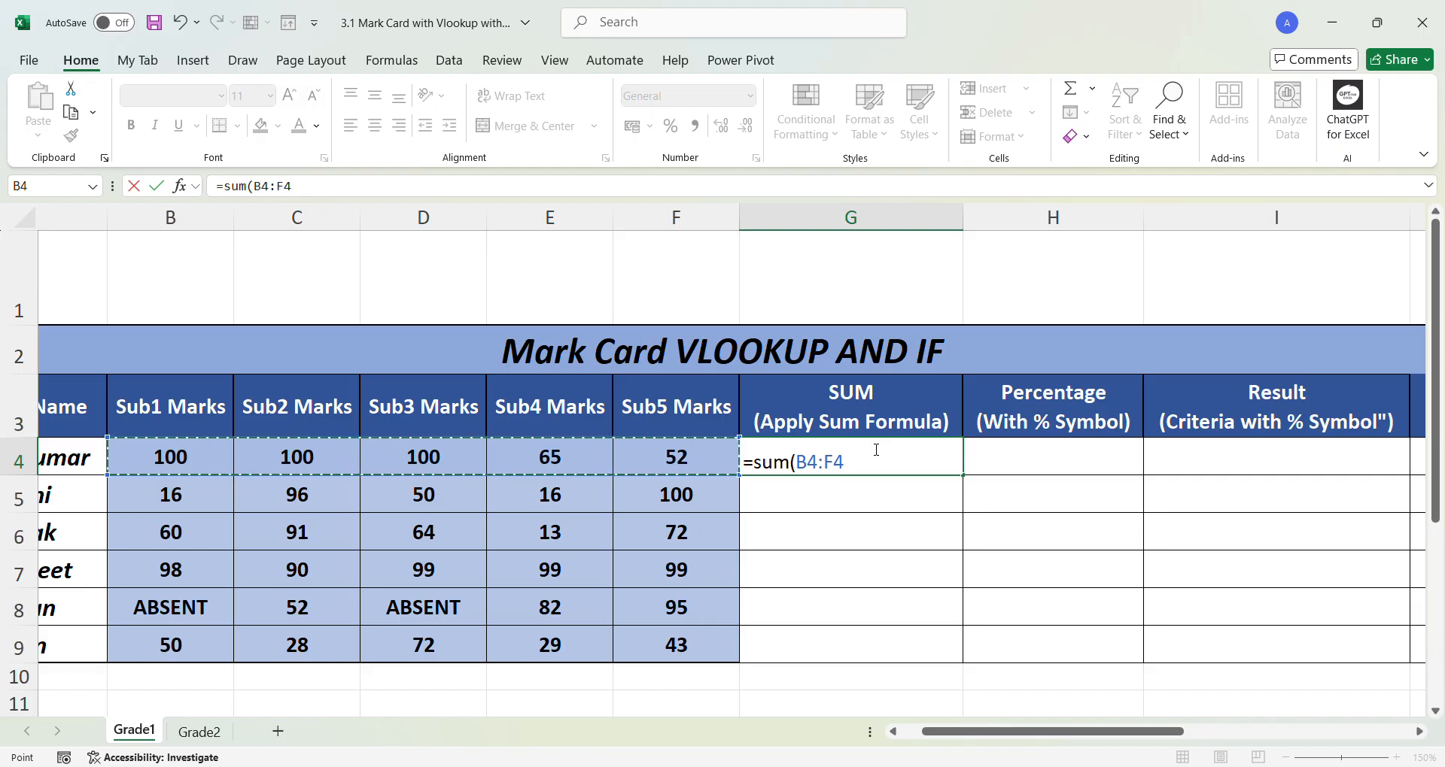
{"action": "type", "text": ")"}
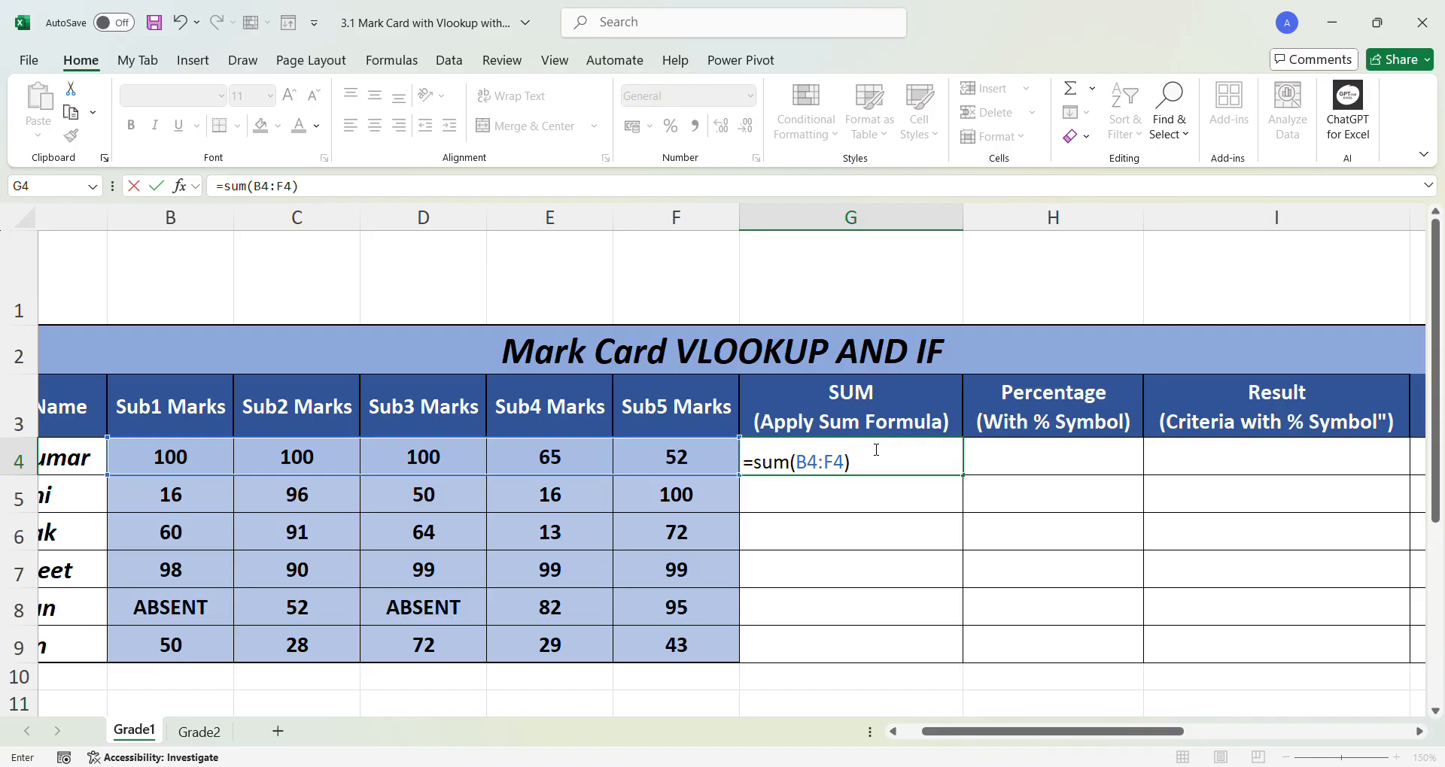
{"action": "key", "text": "Return"}
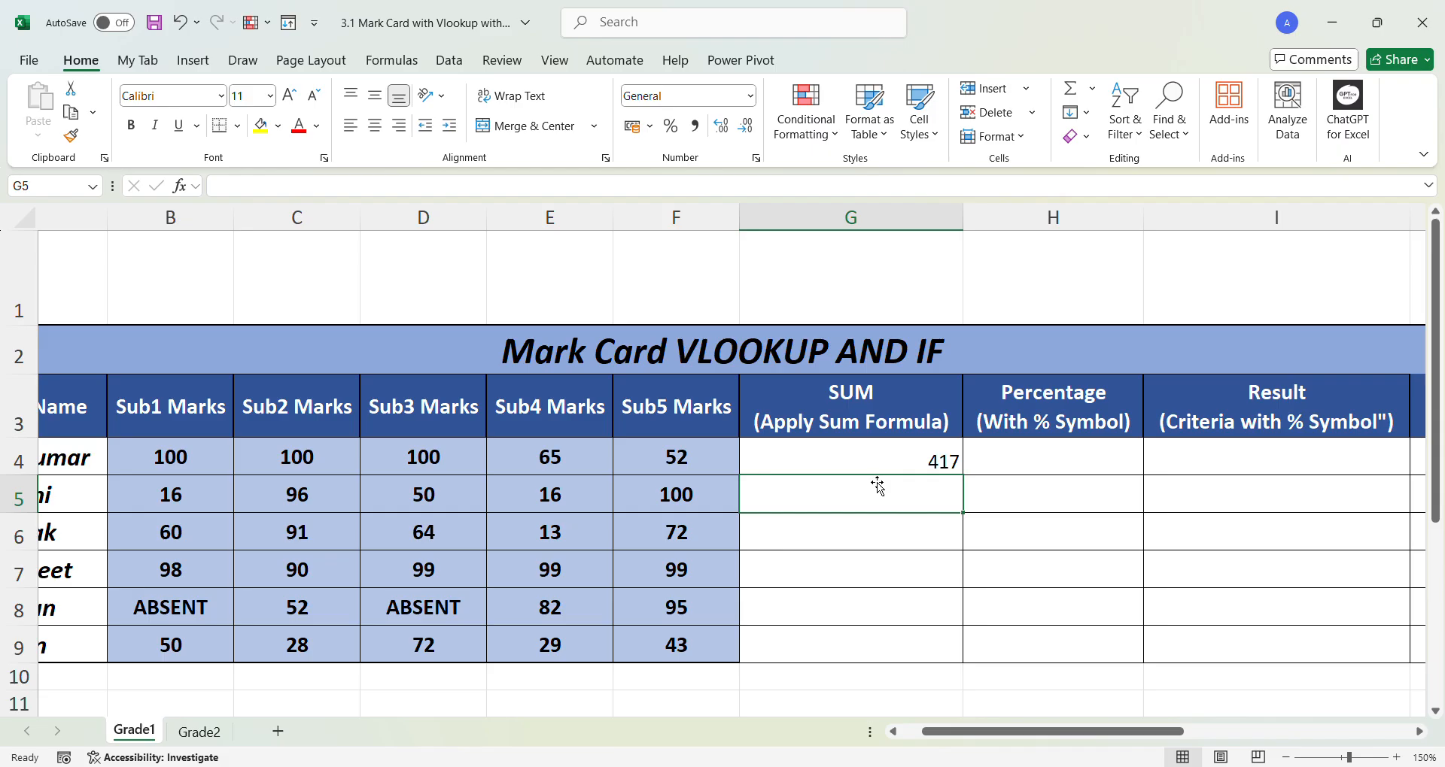
{"action": "left_click_drag", "start_coordinate": [875, 463], "coordinate": [878, 654]}
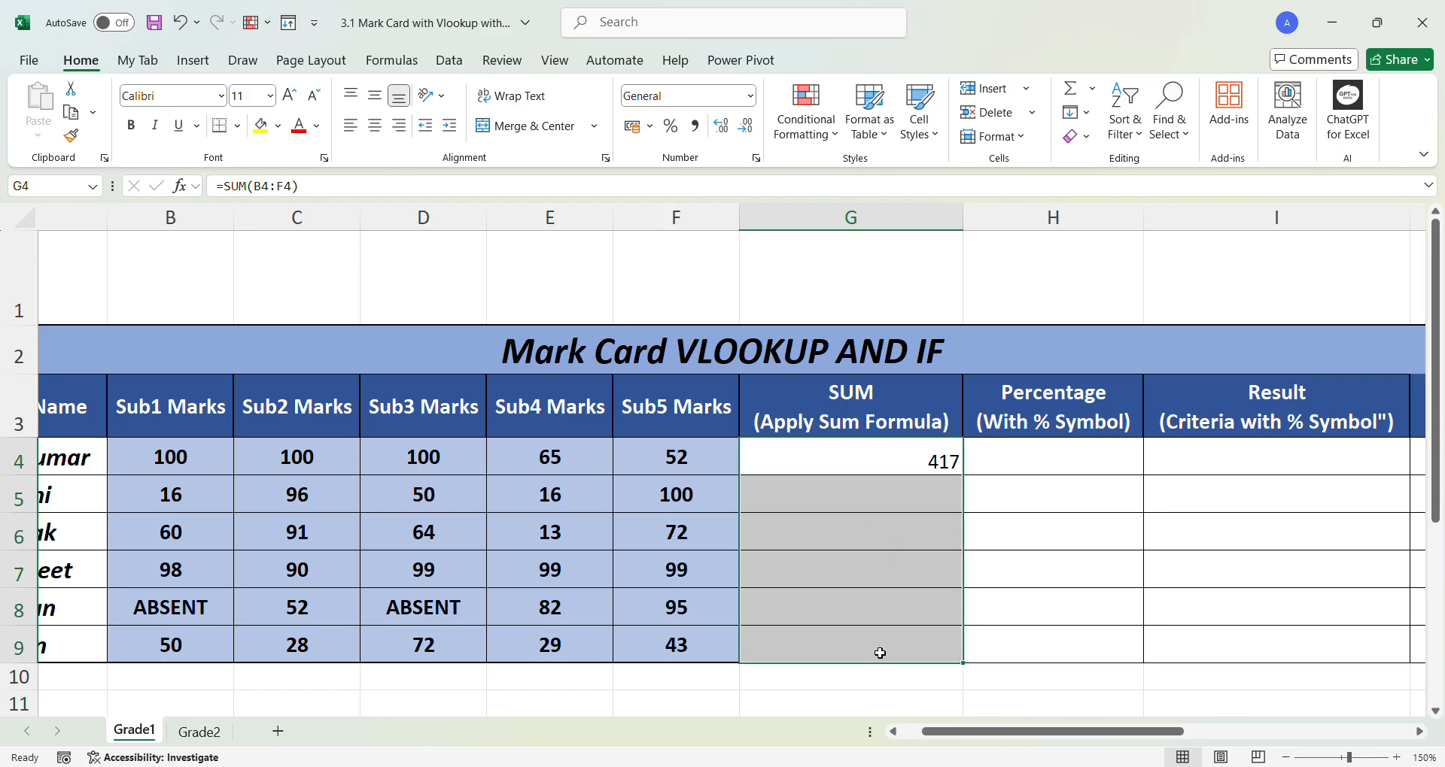
{"action": "key", "text": "ctrl+d"}
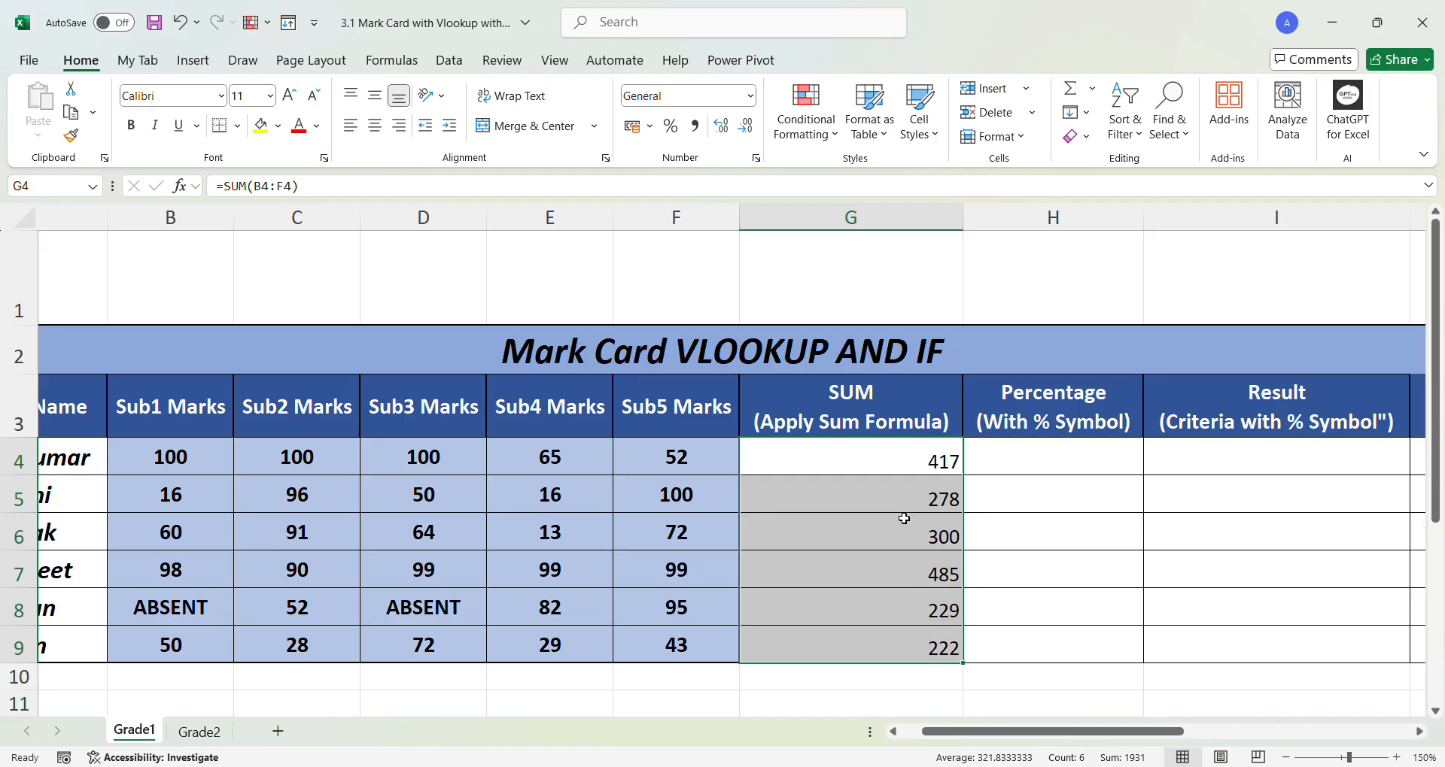
- Inspect the SUM formulas in G6, G4 and G5 to check which mark ranges each total references
{"action": "double_click", "coordinate": [895, 539]}
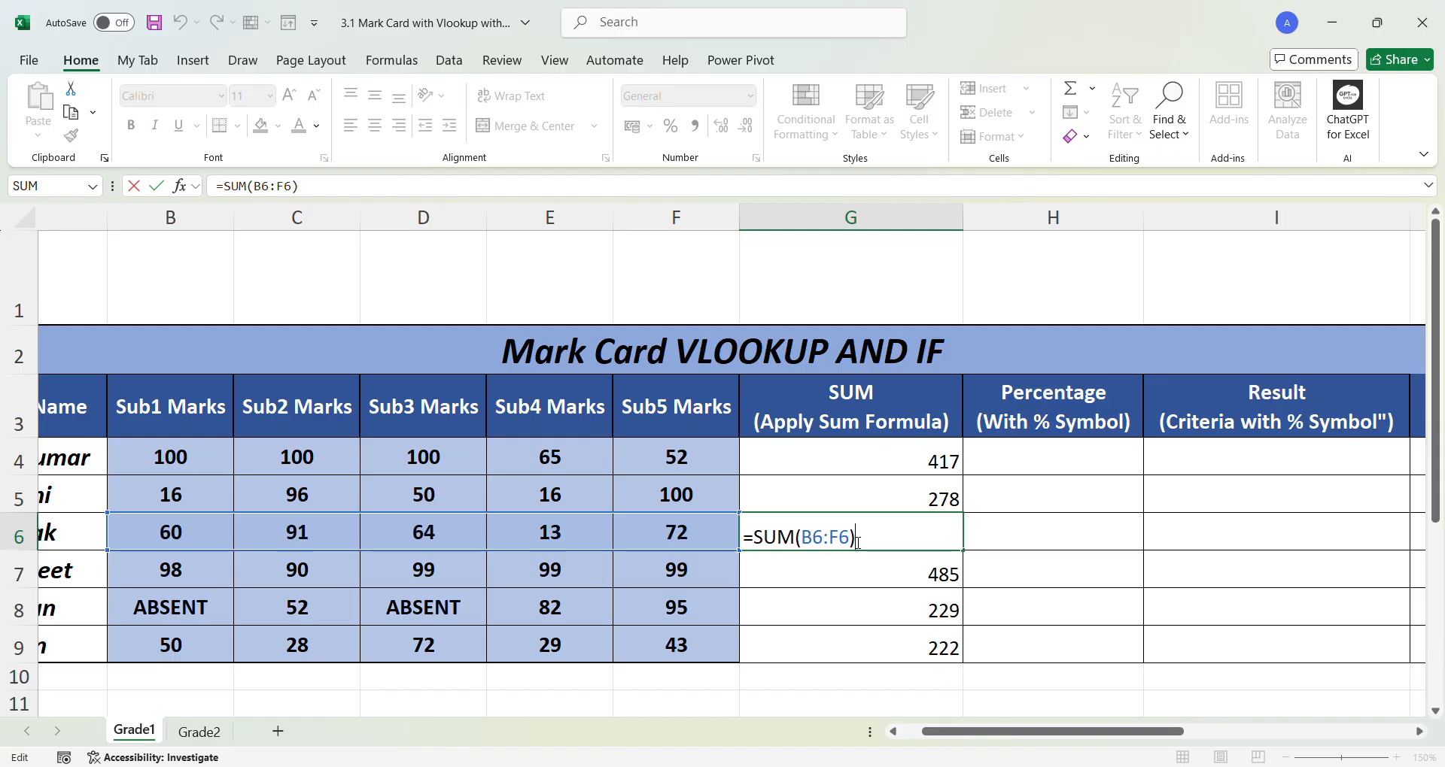
{"action": "key", "text": "Return"}
{"action": "left_click", "coordinate": [912, 466]}
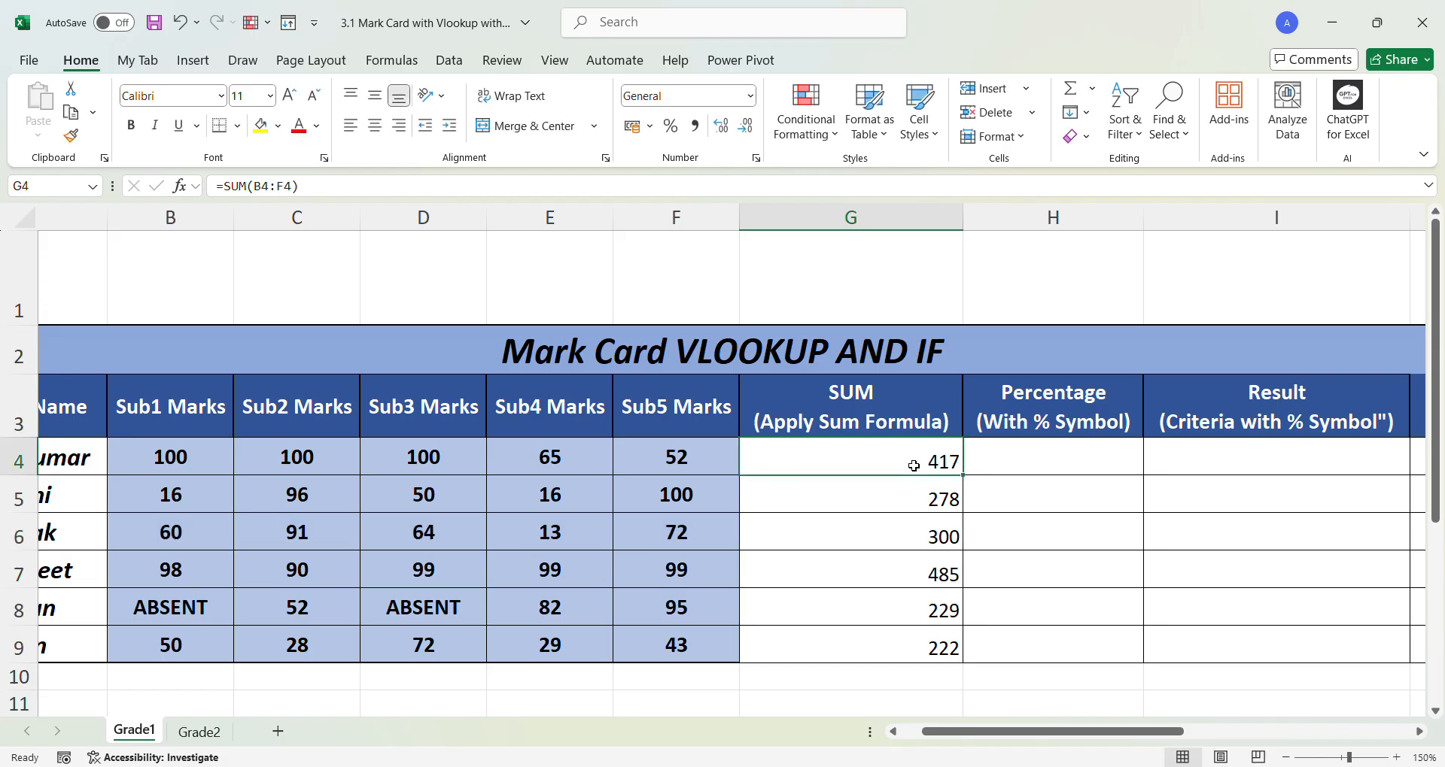
{"action": "double_click", "coordinate": [914, 466]}
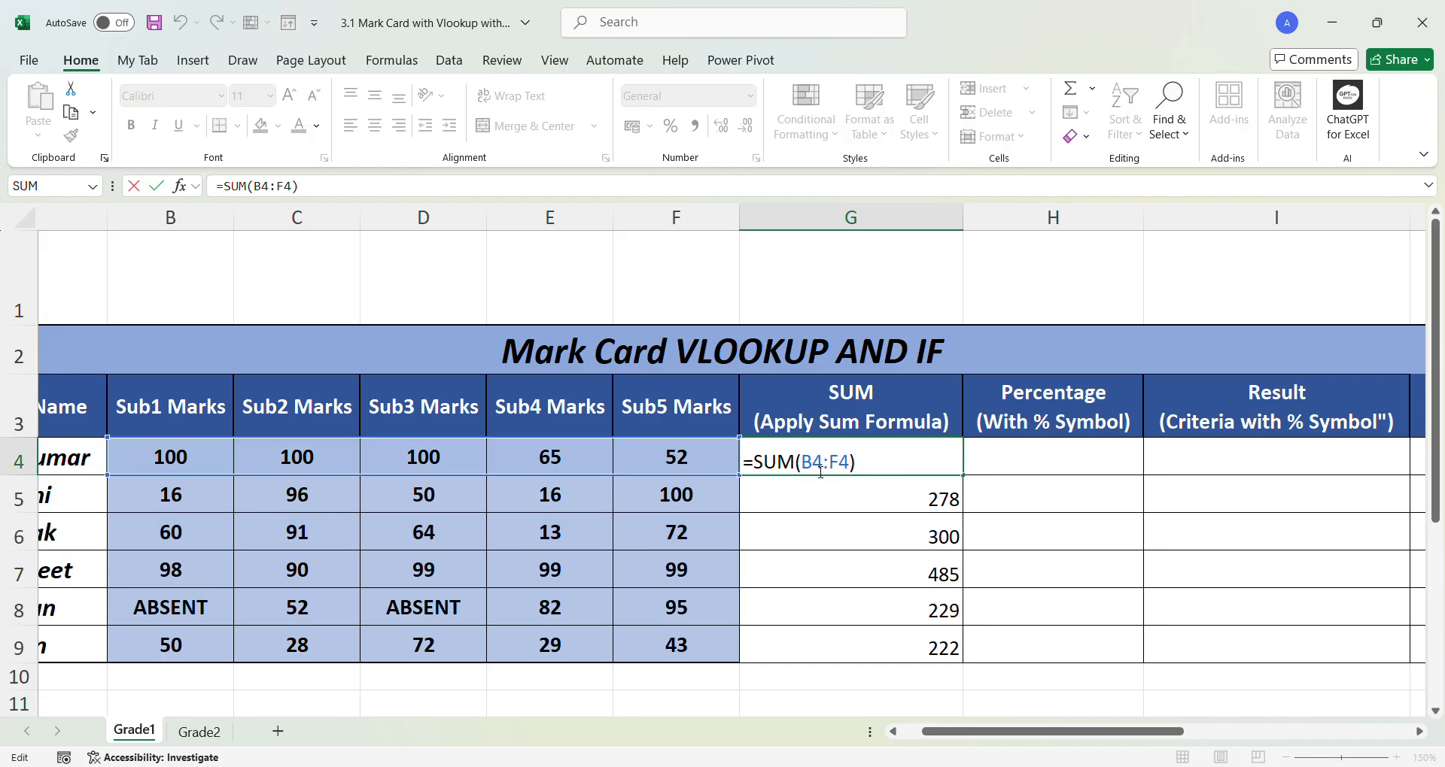
{"action": "key", "text": "Return"}
{"action": "double_click", "coordinate": [849, 504]}
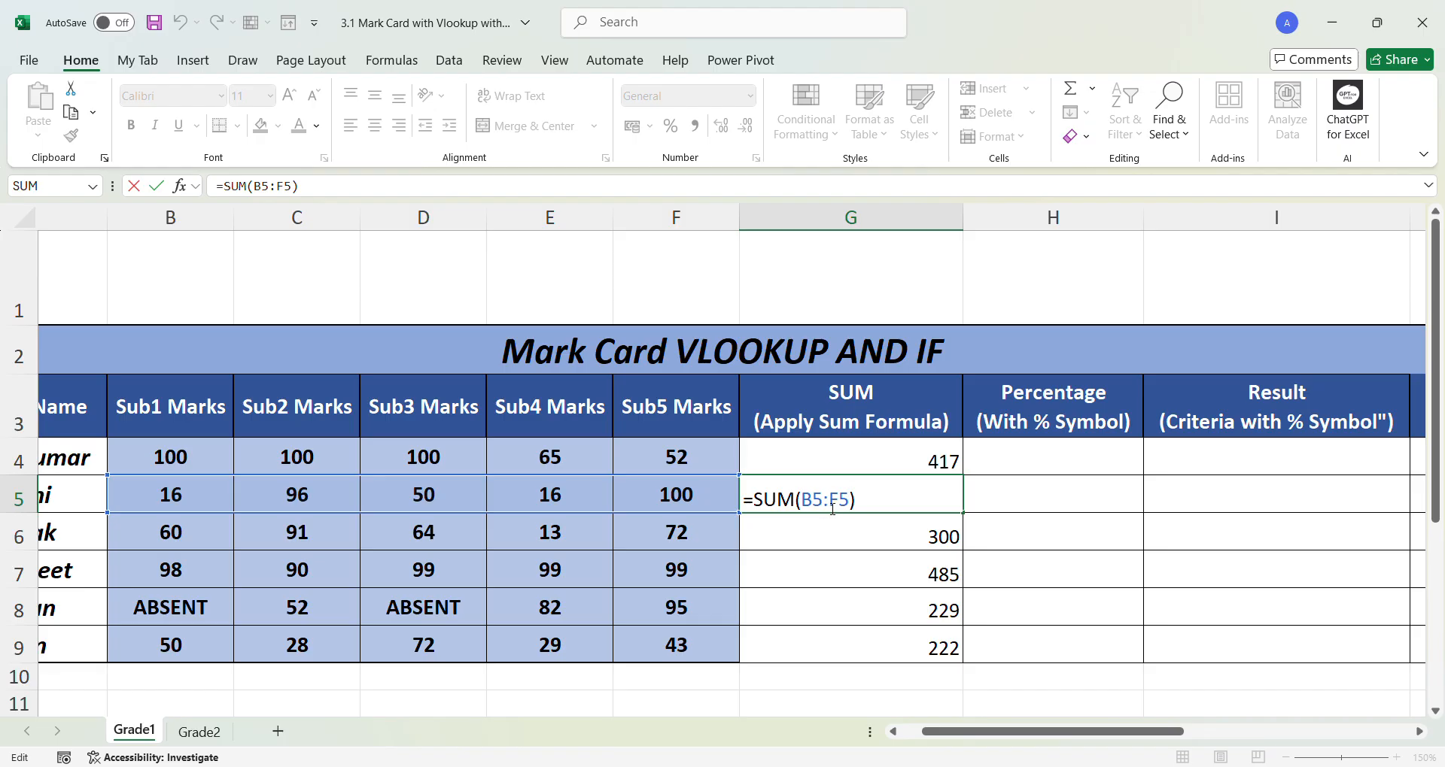
{"action": "key", "text": "ctrl+Return"}
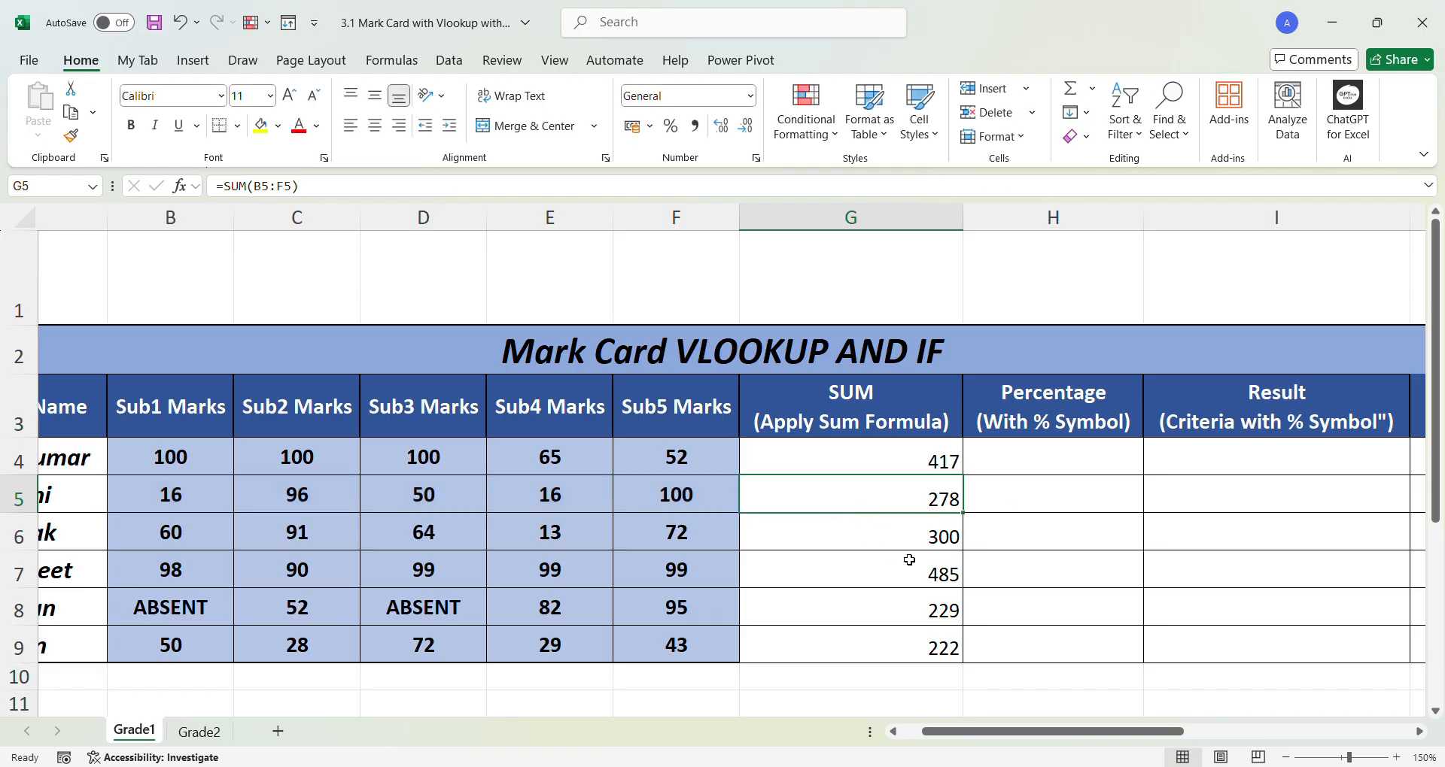
- Check the number format applied to the first student's Percentage cell H4
{"action": "left_click", "coordinate": [1024, 458]}
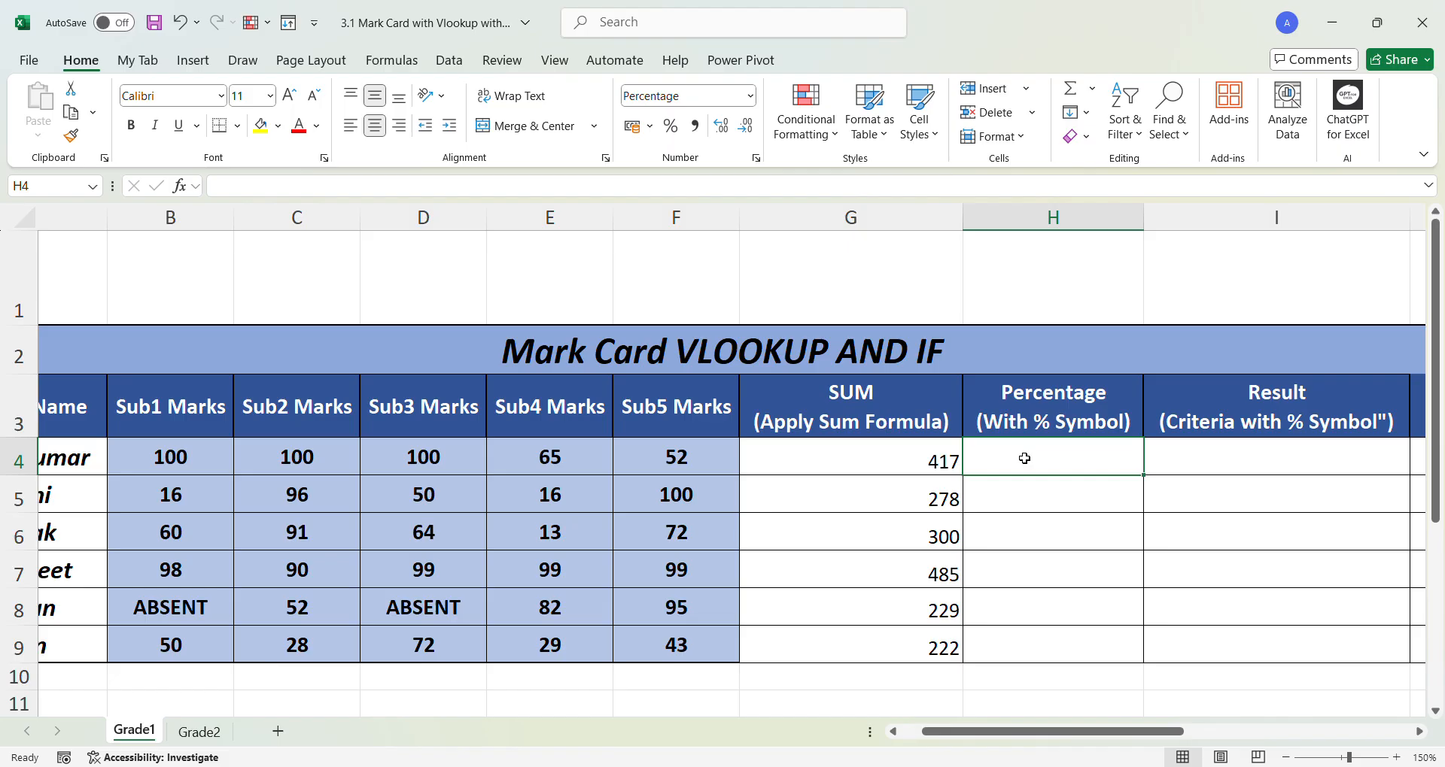
{"action": "left_click", "coordinate": [242, 60]}
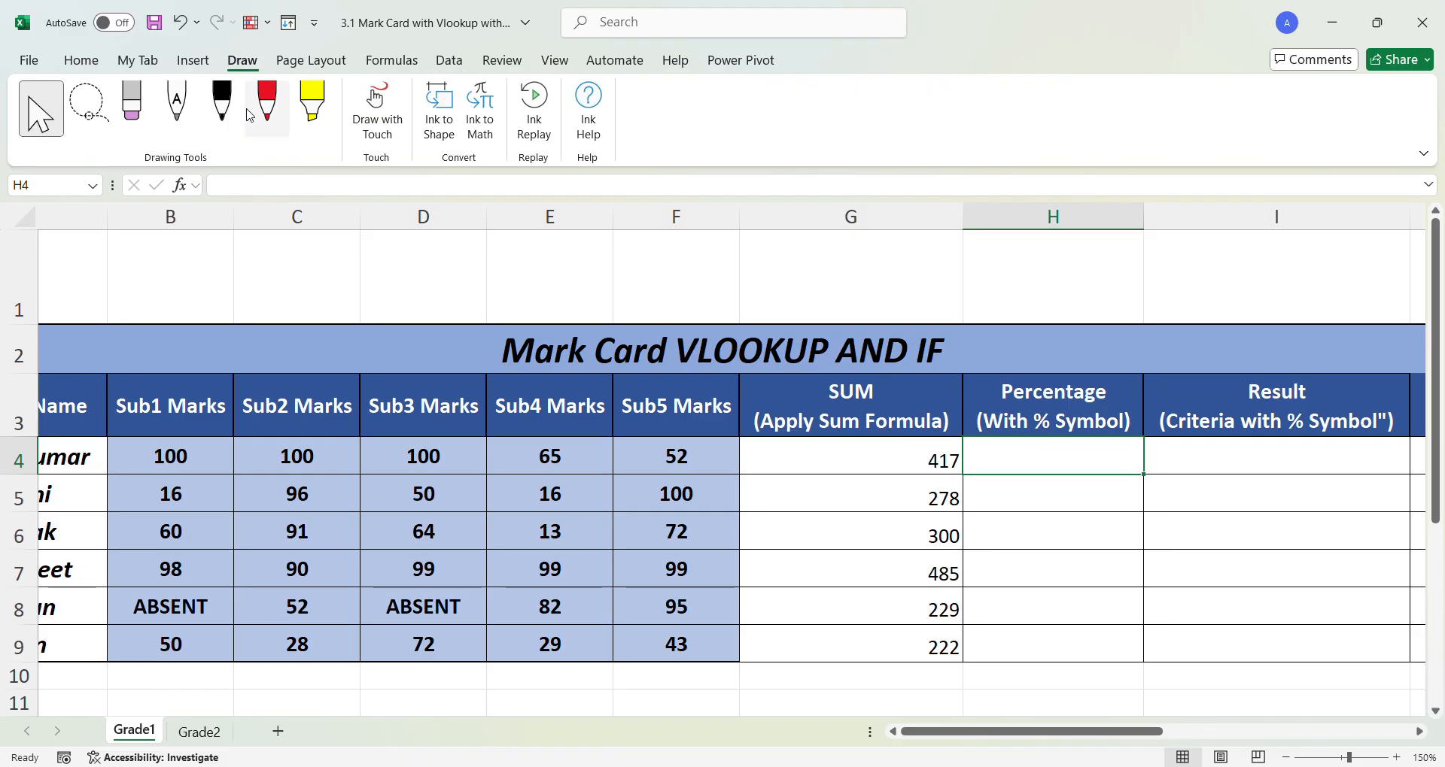
{"action": "left_click", "coordinate": [221, 105]}
{"action": "left_click", "coordinate": [80, 60]}
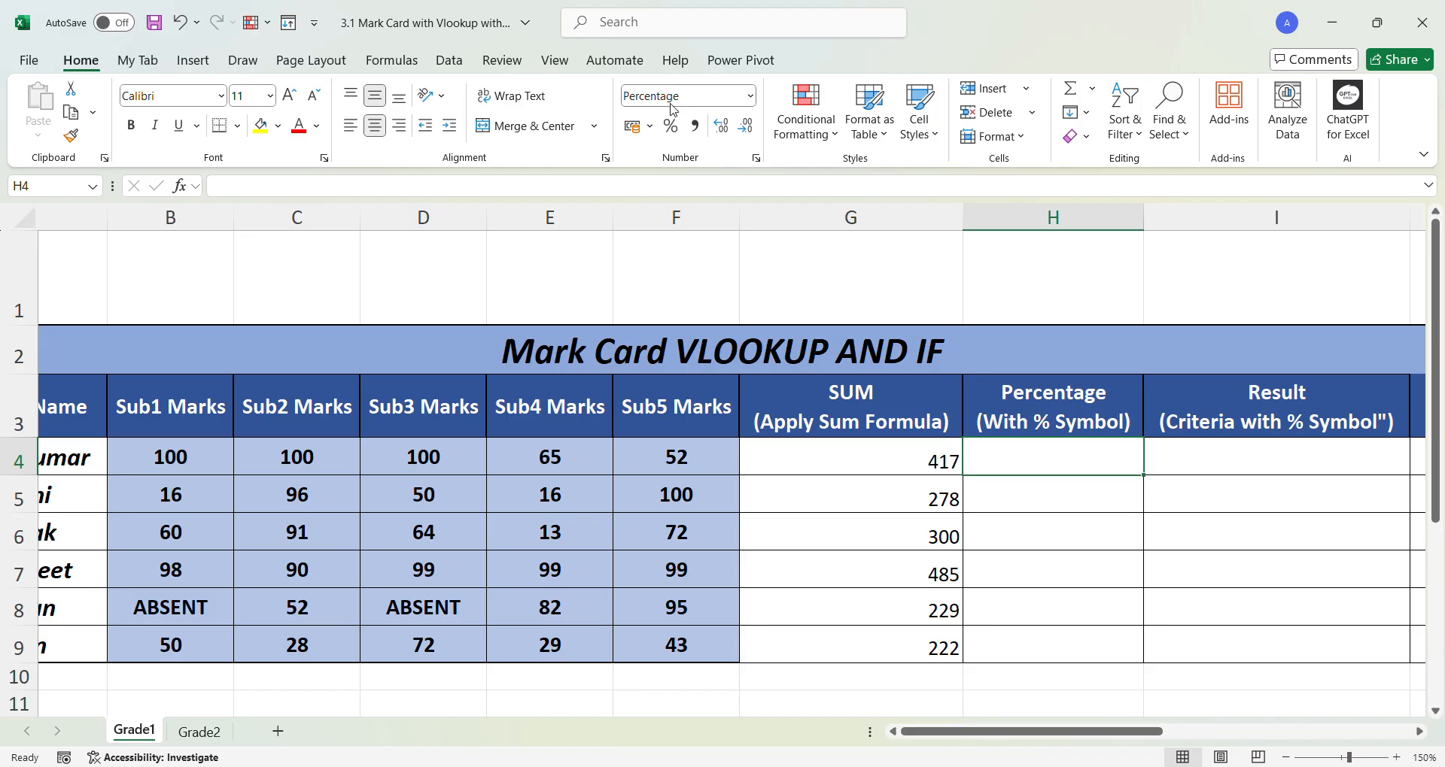
{"action": "left_click", "coordinate": [747, 105]}
{"action": "key", "text": "BackSpace"}
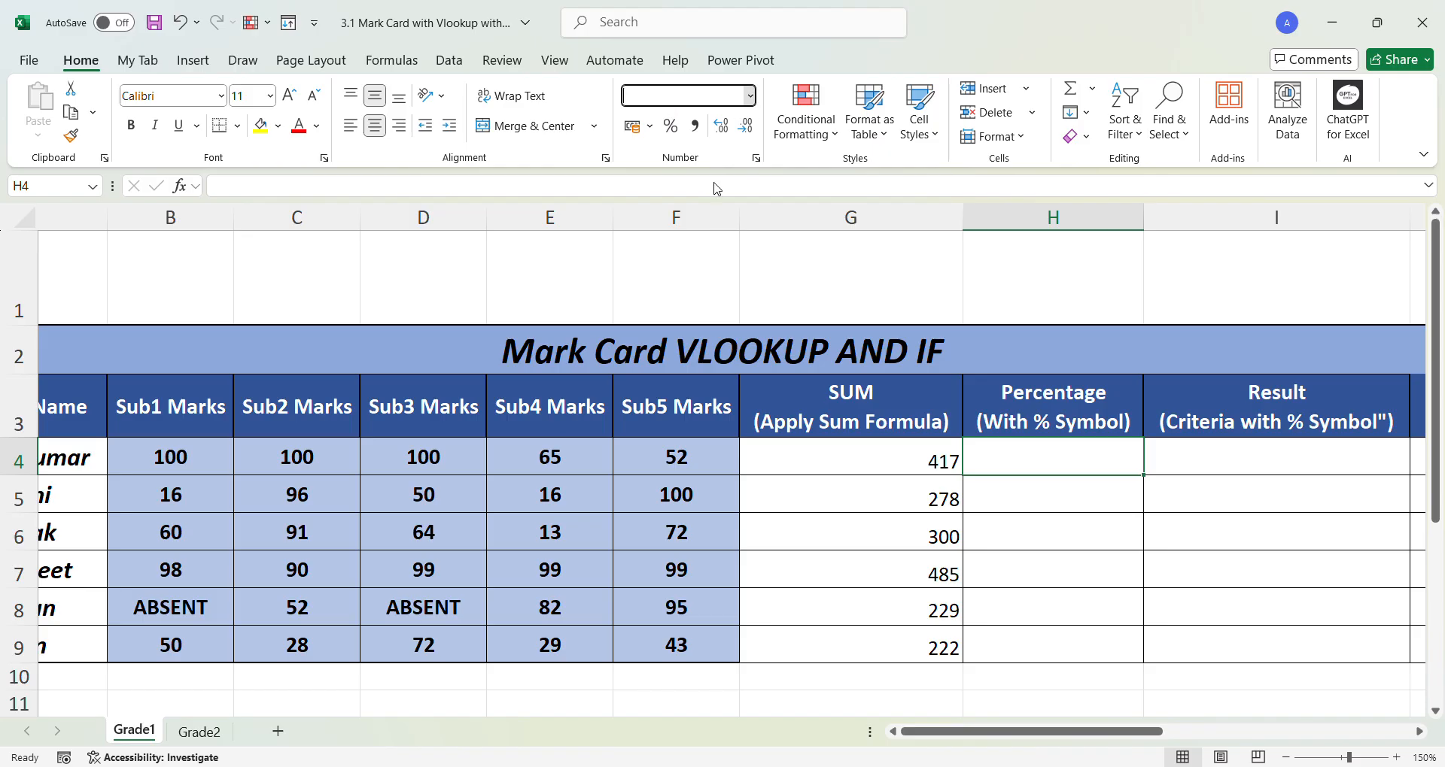
{"action": "left_click", "coordinate": [724, 442]}
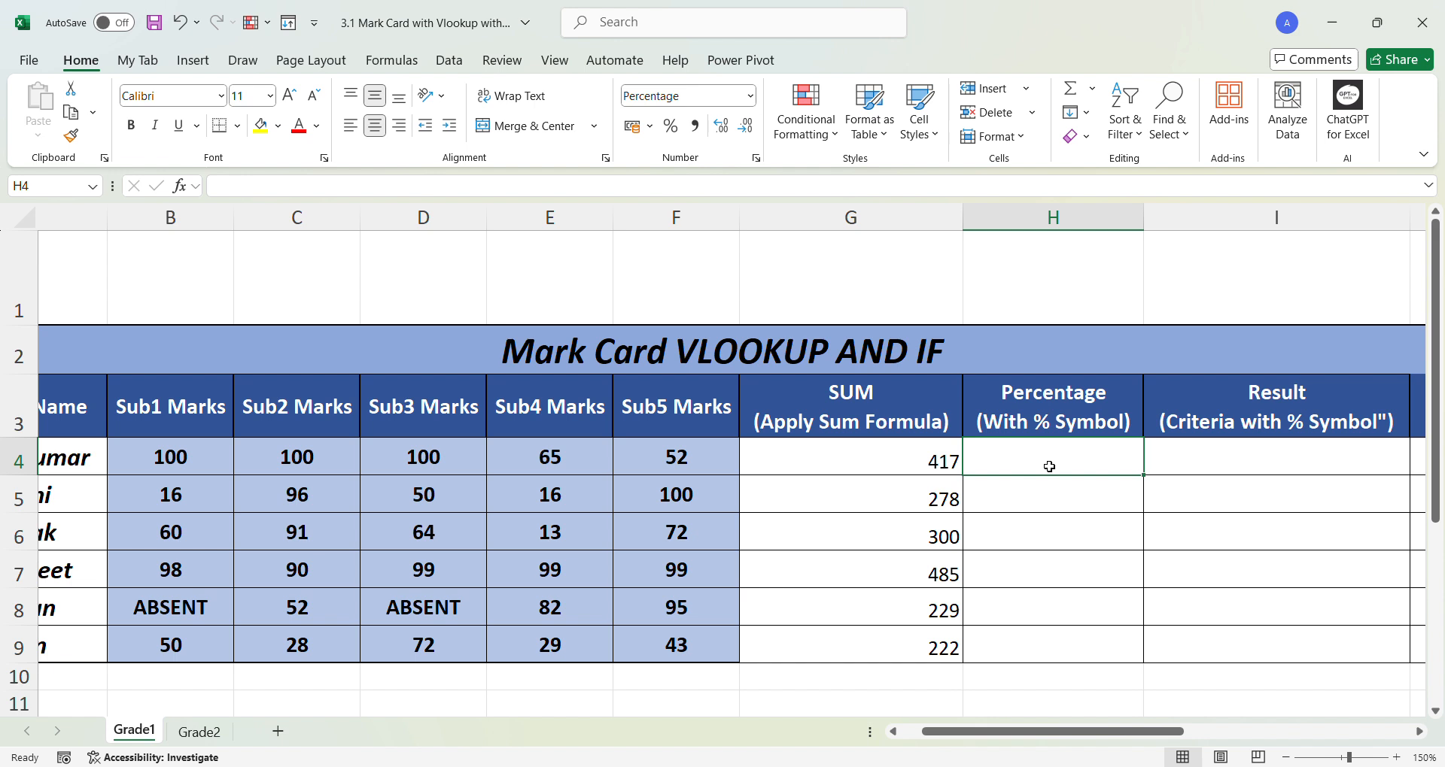
- Calculate the first student's percentage in H4 with =G4/500
{"action": "type", "text": "="}
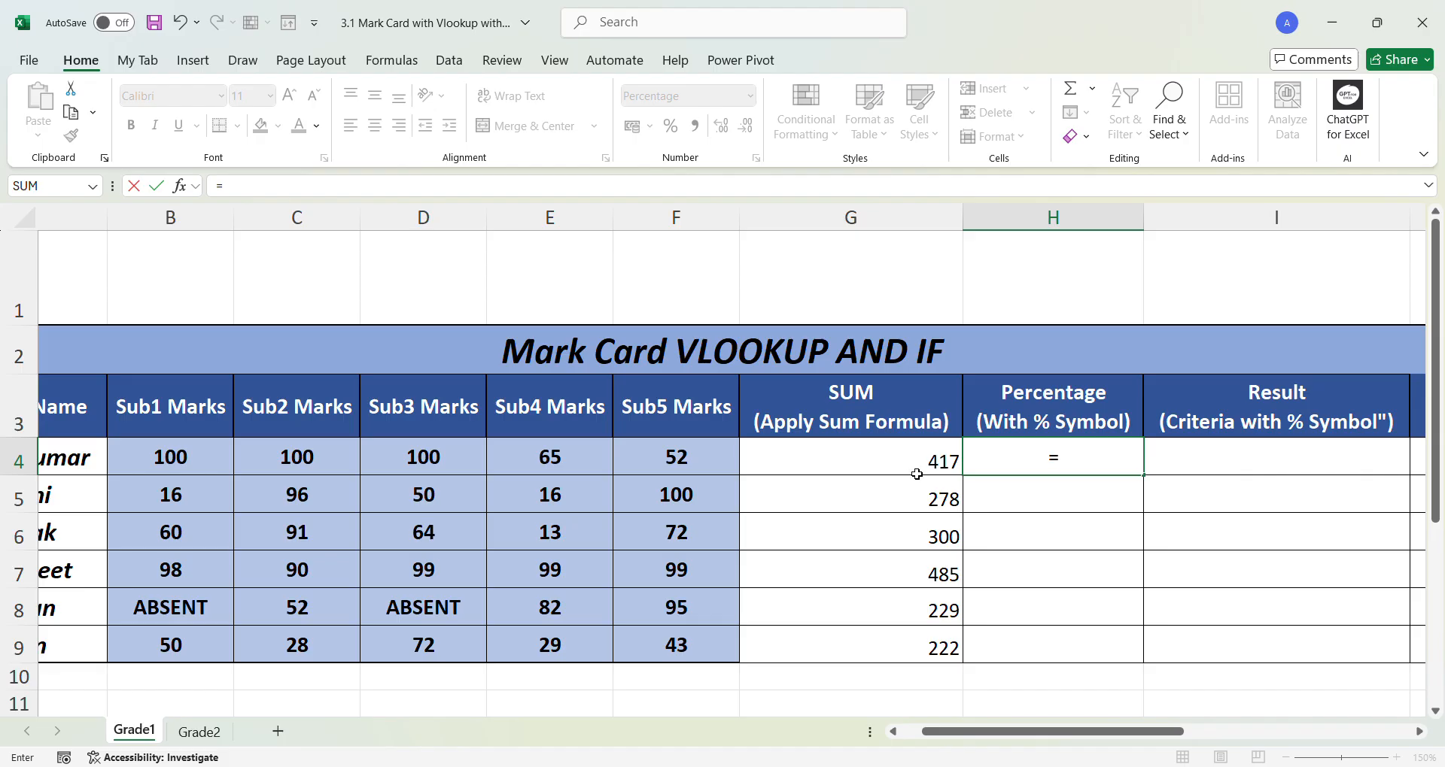
{"action": "left_click", "coordinate": [931, 468]}
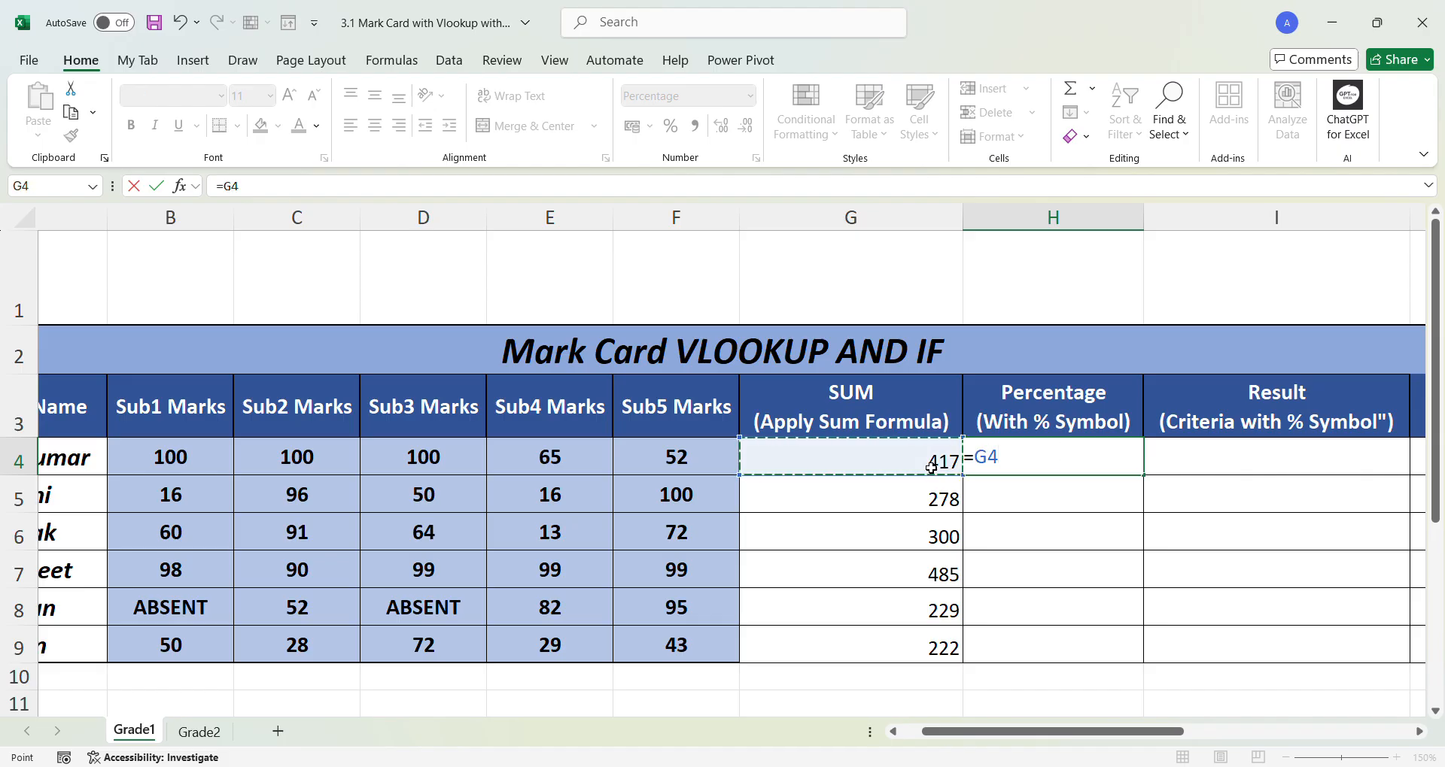
{"action": "type", "text": "/500"}
{"action": "key", "text": "Return"}
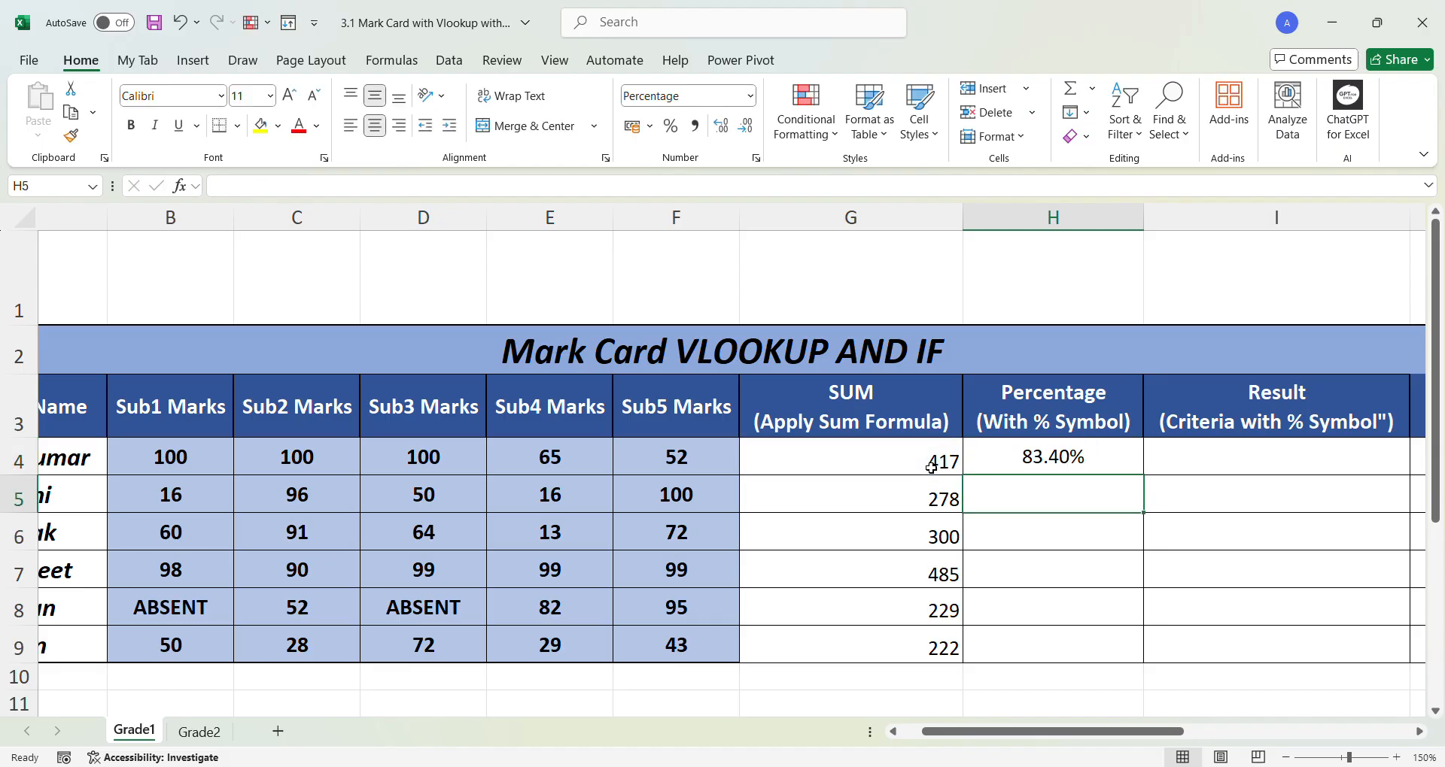
- Fill the percentage formula from H4 down through H9 for the remaining students
{"action": "left_click", "coordinate": [1040, 464]}
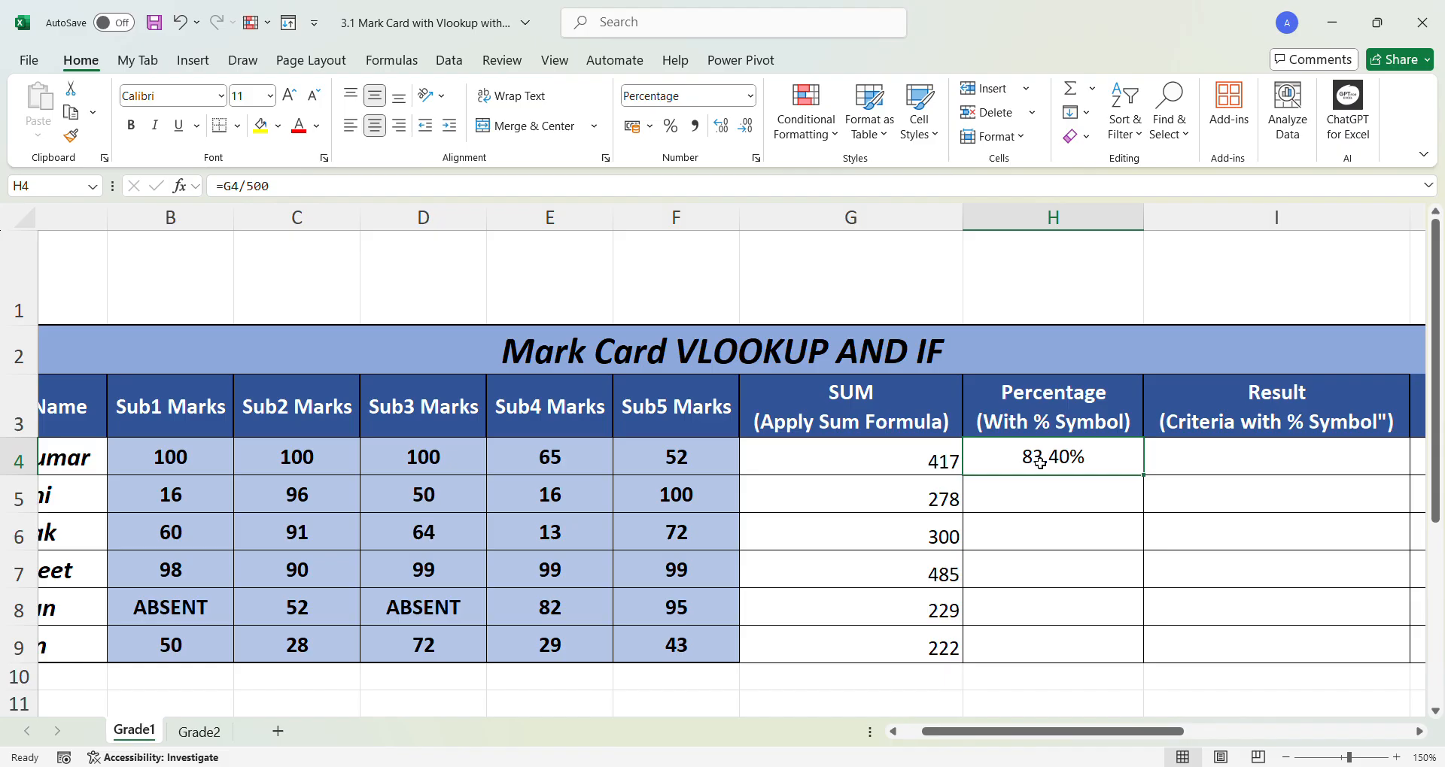
{"action": "key", "text": "shift+Down"}
{"action": "key", "text": "shift+Down"}
{"action": "key", "text": "shift+Down"}
{"action": "key", "text": "shift+Down"}
{"action": "key", "text": "shift+Down"}
{"action": "key", "text": "shift+Down"}
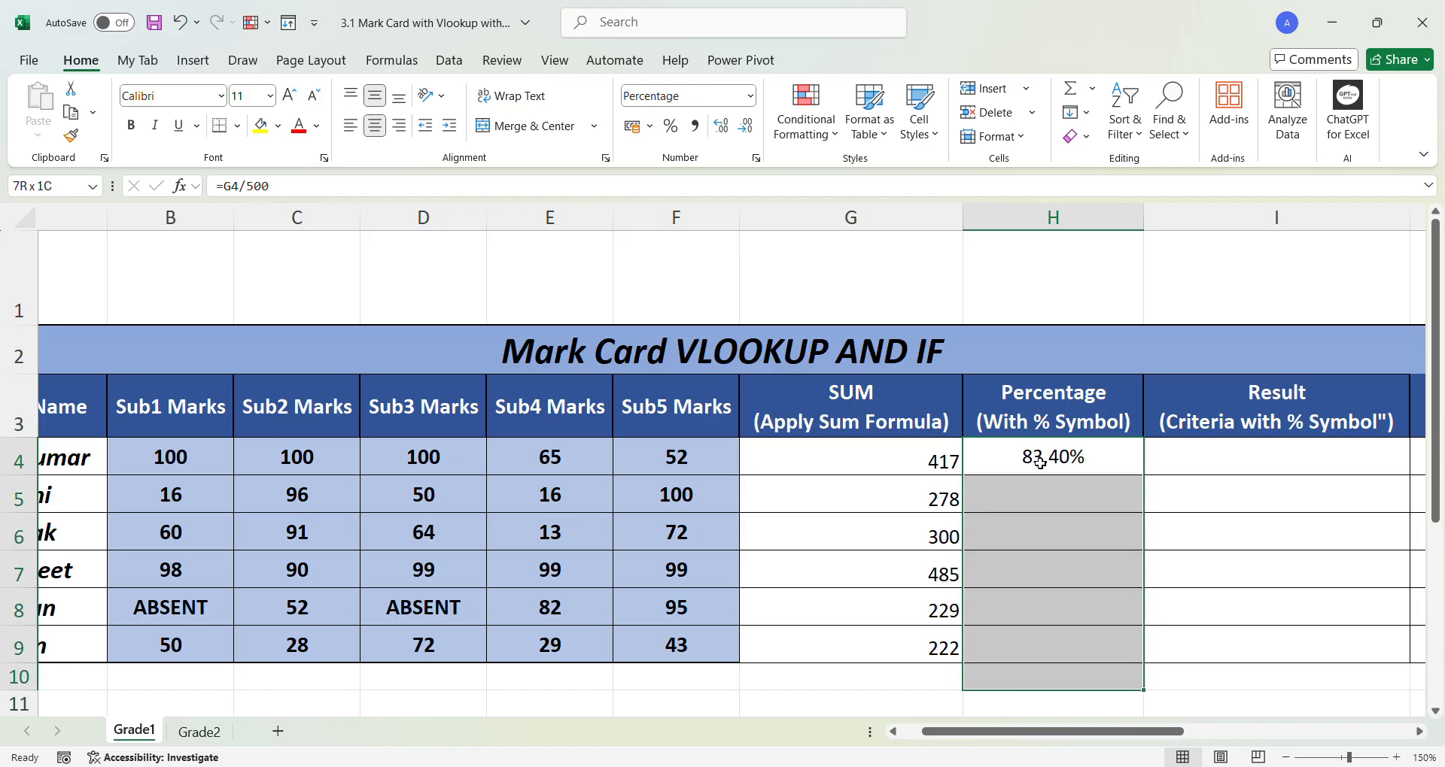
{"action": "key", "text": "shift+Up"}
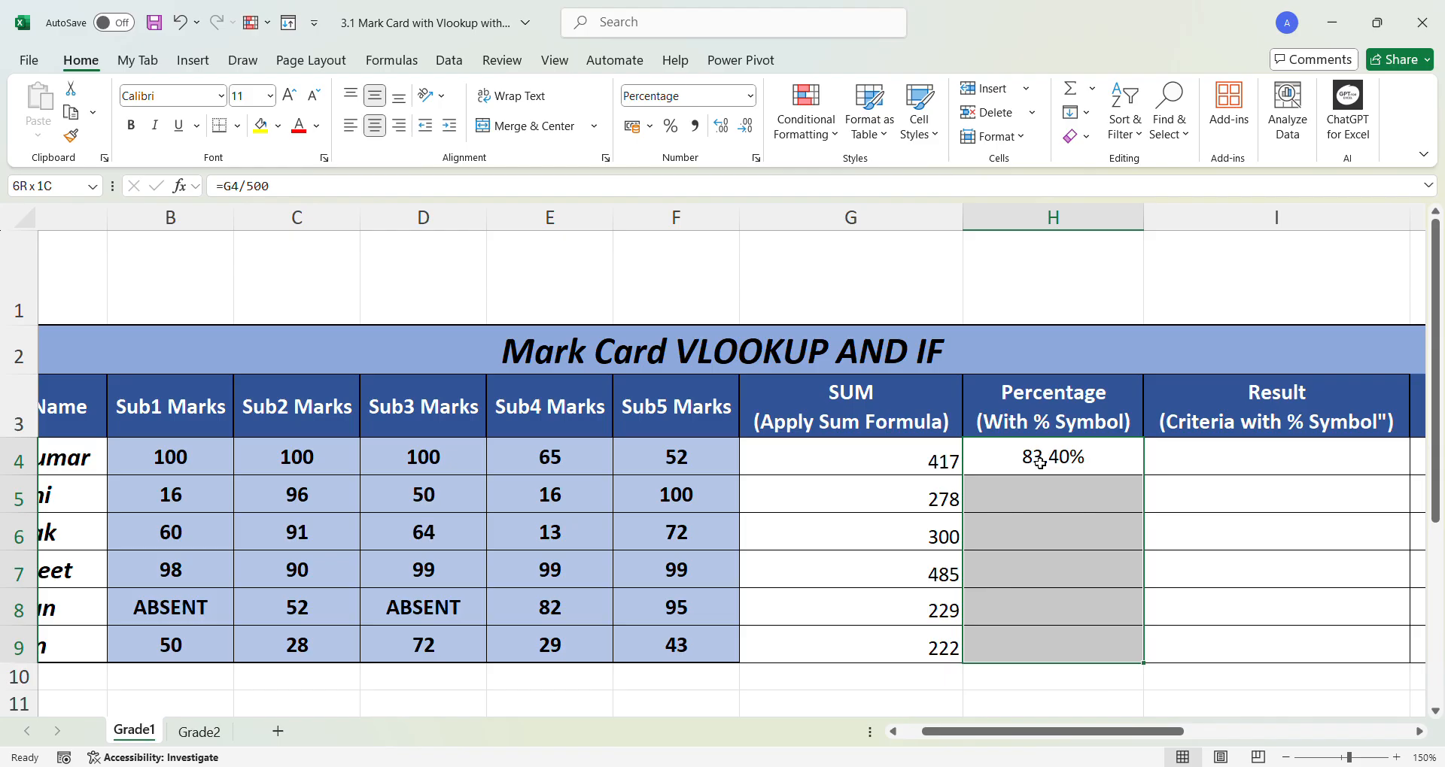
{"action": "key", "text": "ctrl+d"}
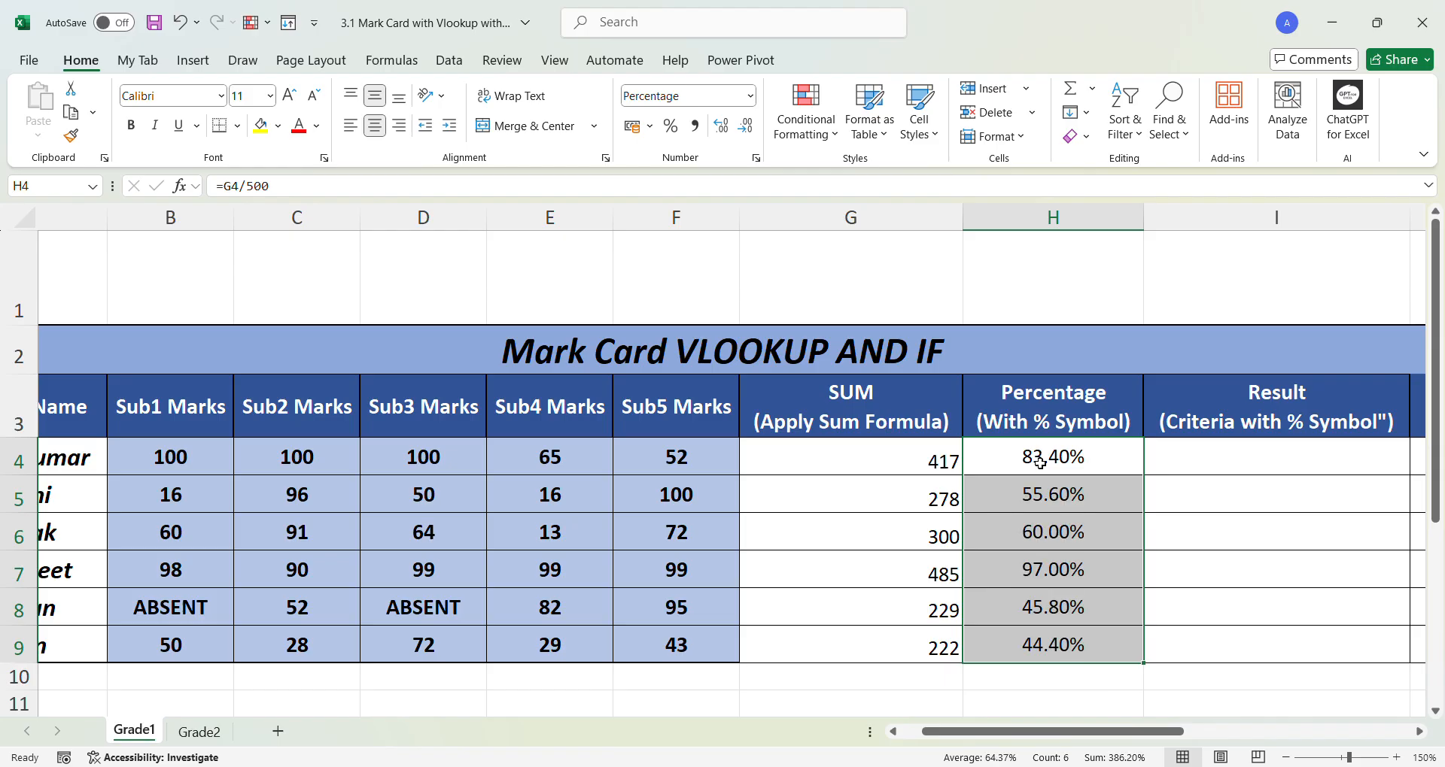
- Change the IF CRITERION value in N3 to >=50%
{"action": "left_click_drag", "start_coordinate": [1071, 735], "coordinate": [1203, 737]}
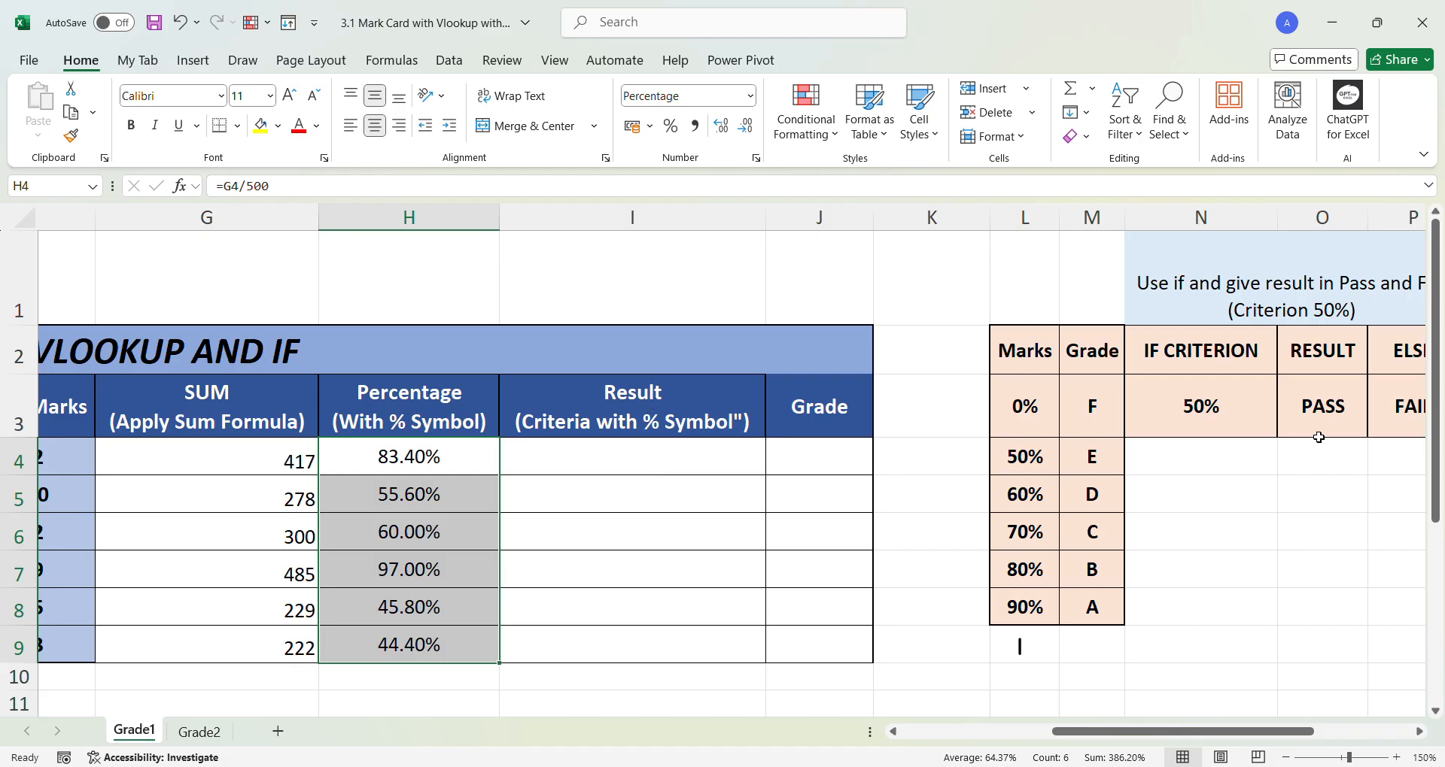
{"action": "left_click", "coordinate": [1194, 402]}
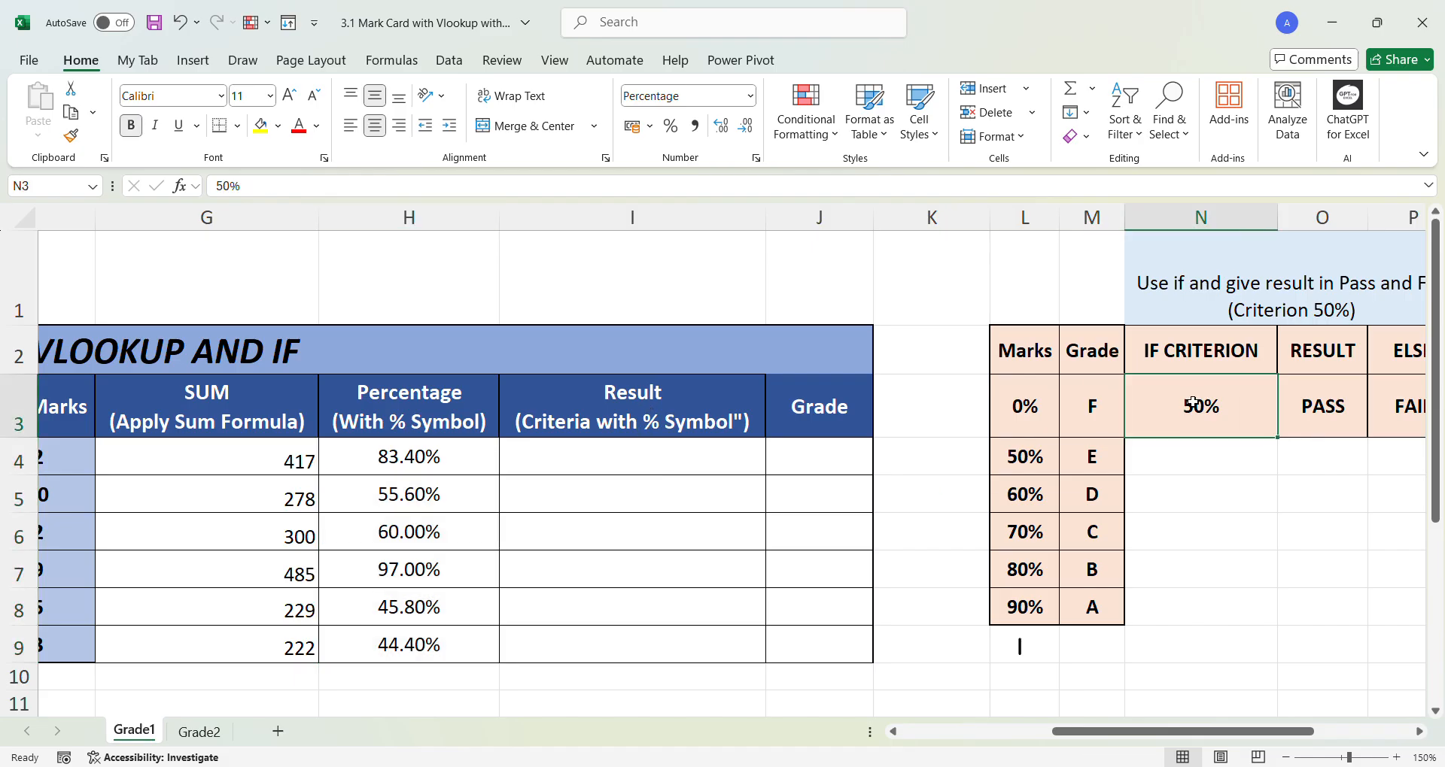
{"action": "double_click", "coordinate": [1193, 406]}
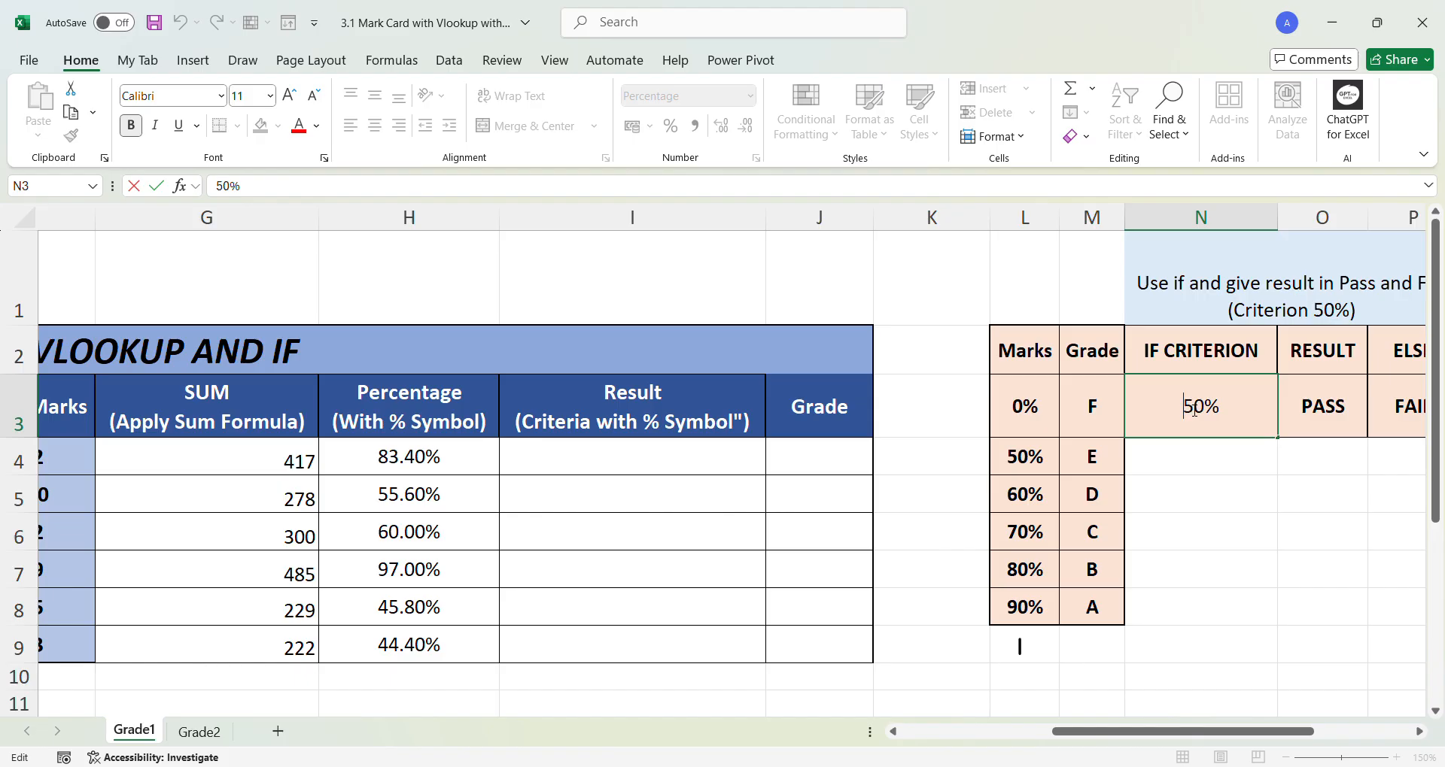
{"action": "type", "text": ">="}
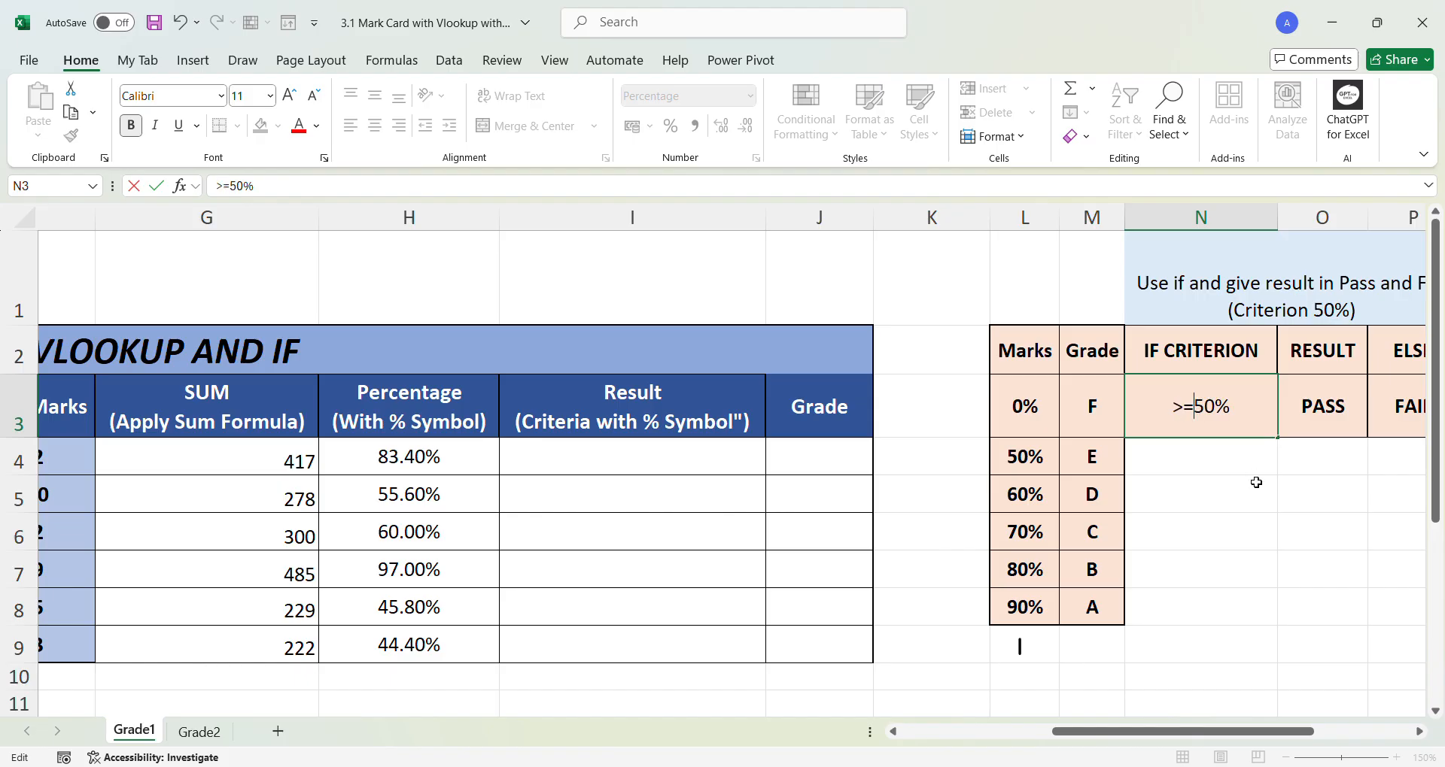
{"action": "left_click", "coordinate": [1262, 496]}
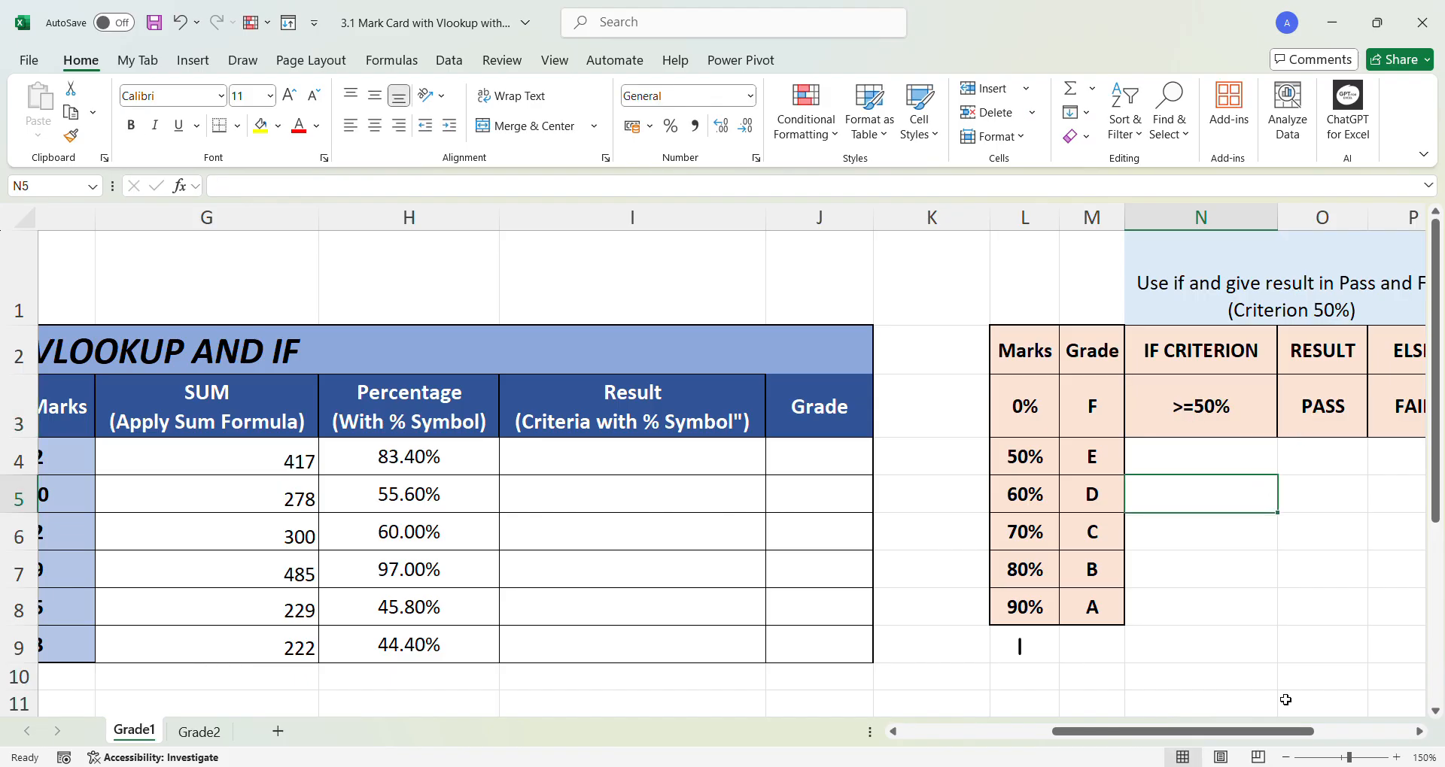
- Enter =IF(H4>=50%,"Pass","Fail") in I4 to give the first student's result
{"action": "mouse_move", "coordinate": [1271, 731]}
{"action": "left_mouse_down"}
{"action": "mouse_move", "coordinate": [1325, 732]}
{"action": "mouse_move", "coordinate": [1191, 735]}
{"action": "mouse_move", "coordinate": [1252, 732]}
{"action": "left_mouse_up"}
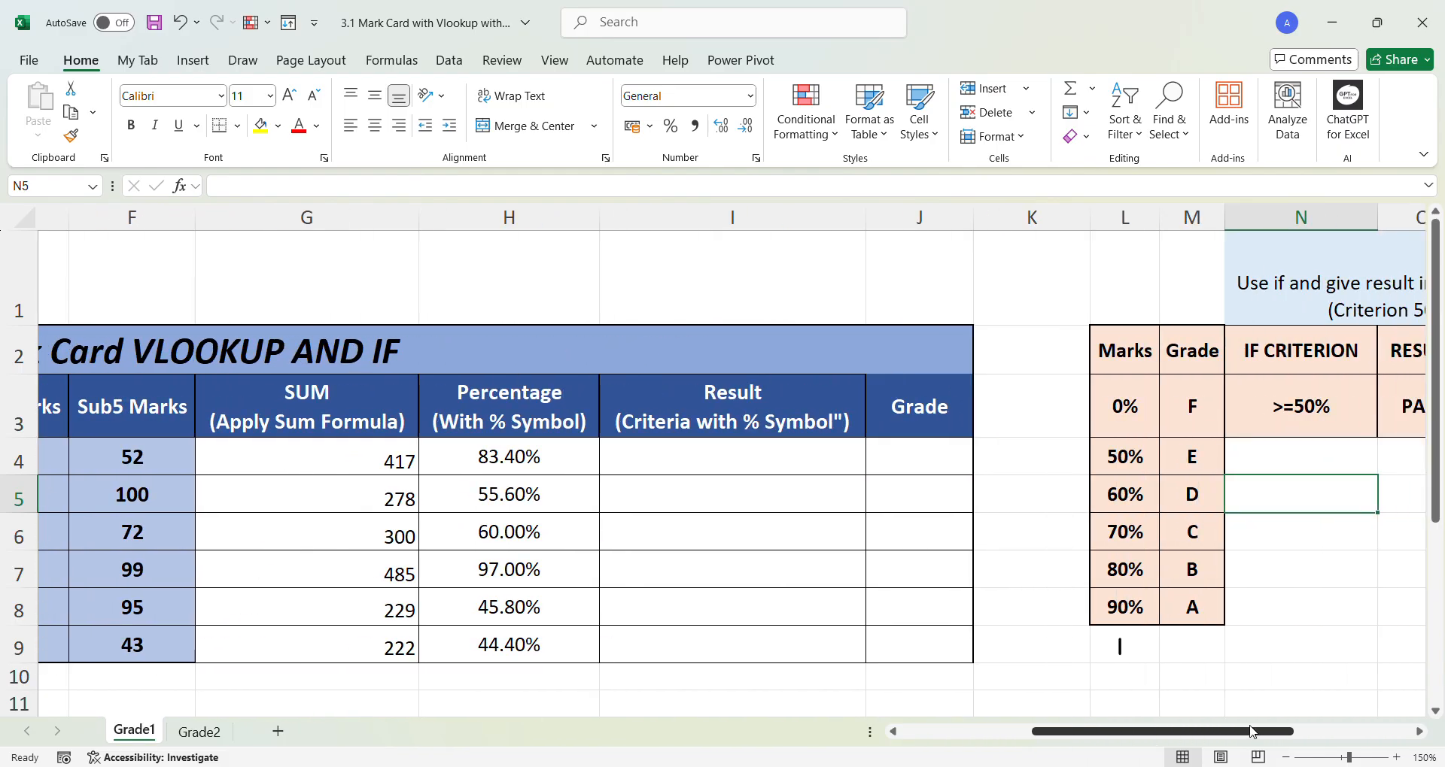
{"action": "left_click", "coordinate": [808, 458]}
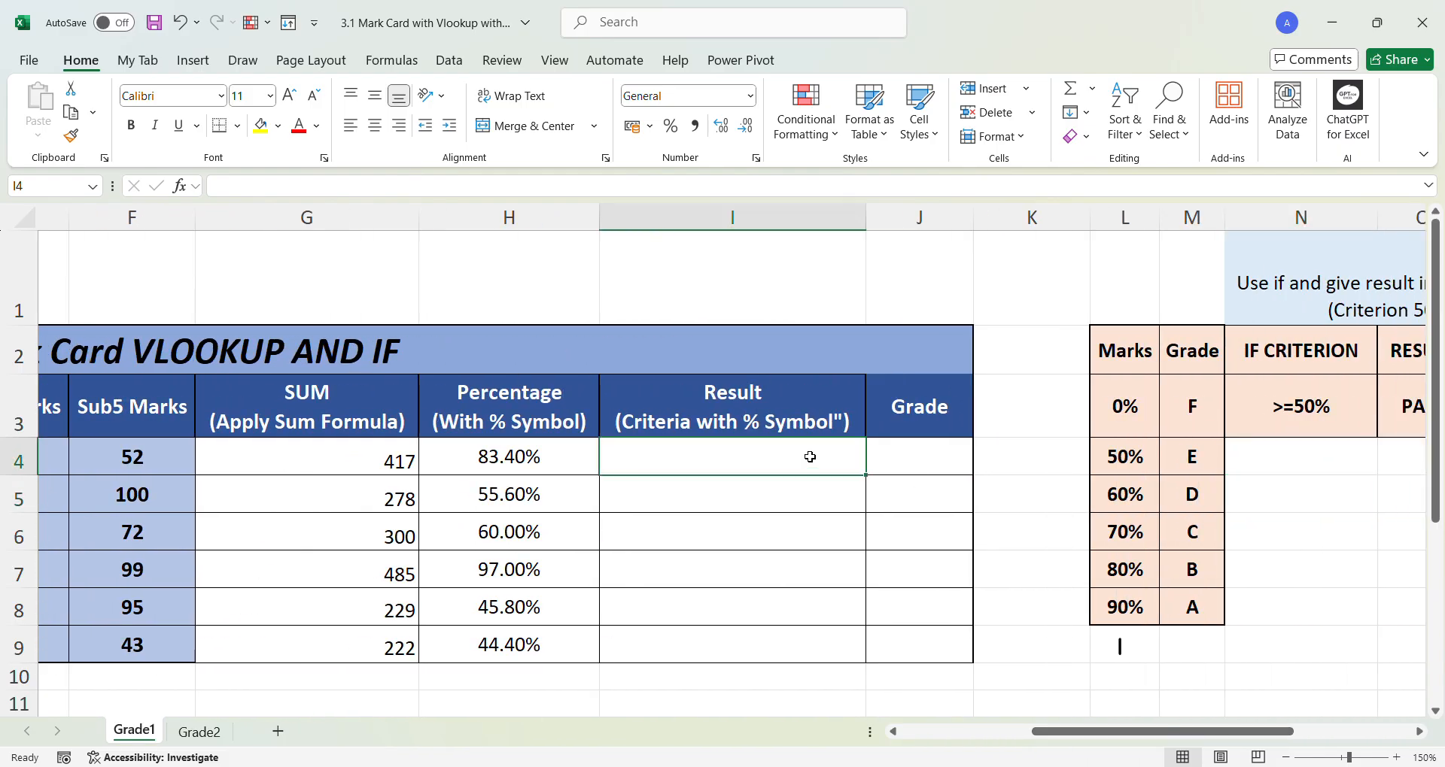
{"action": "type", "text": "="}
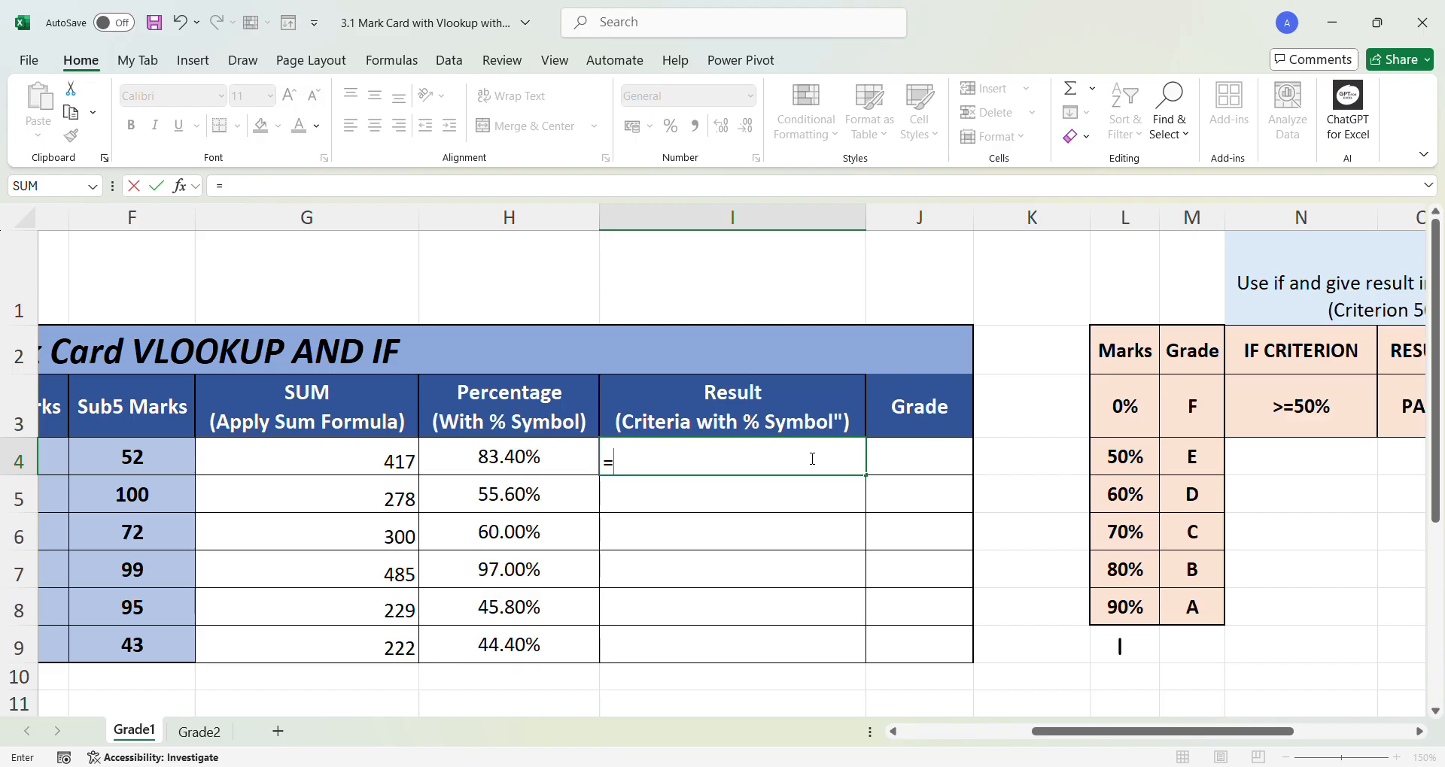
{"action": "type", "text": "if("}
{"action": "left_click", "coordinate": [547, 460]}
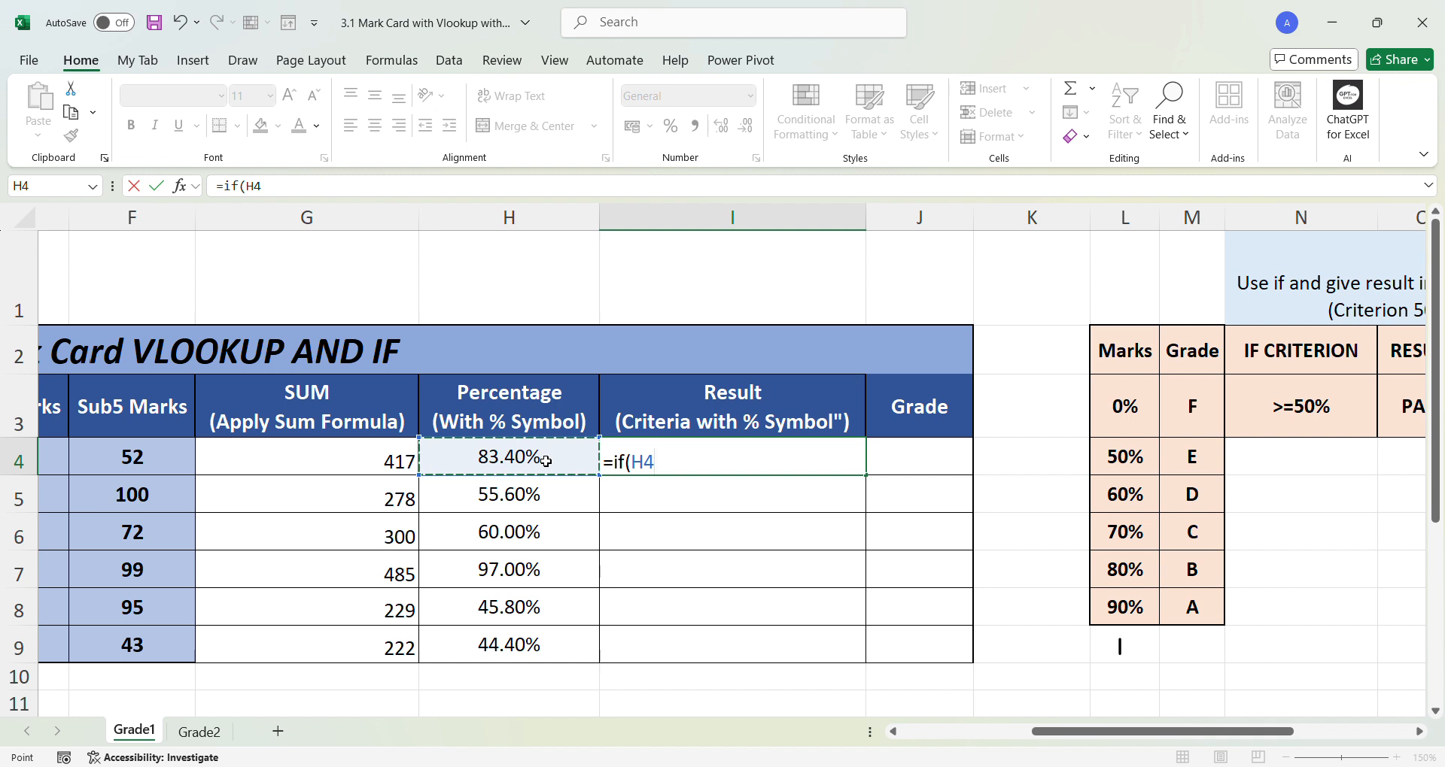
{"action": "type", "text": ">="}
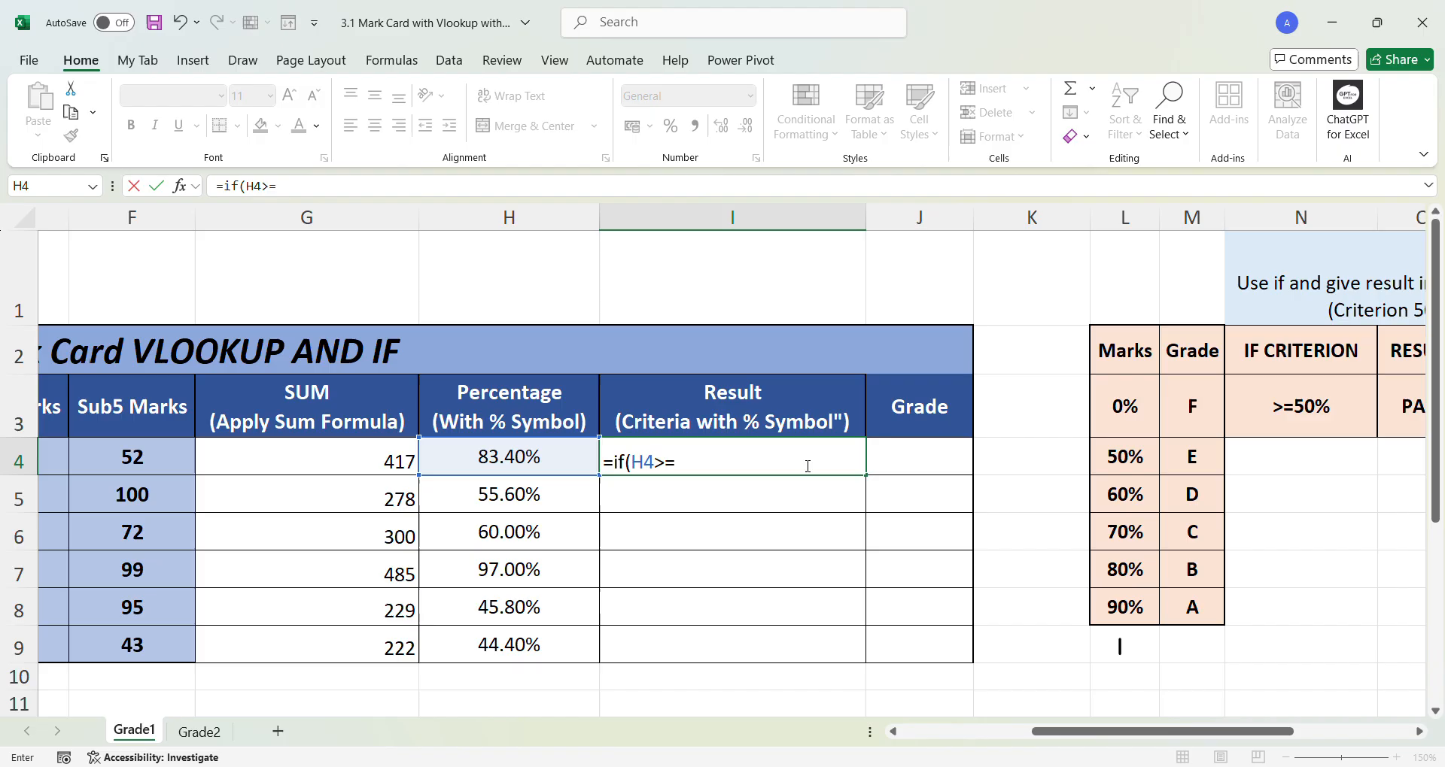
{"action": "type", "text": "50%,"}
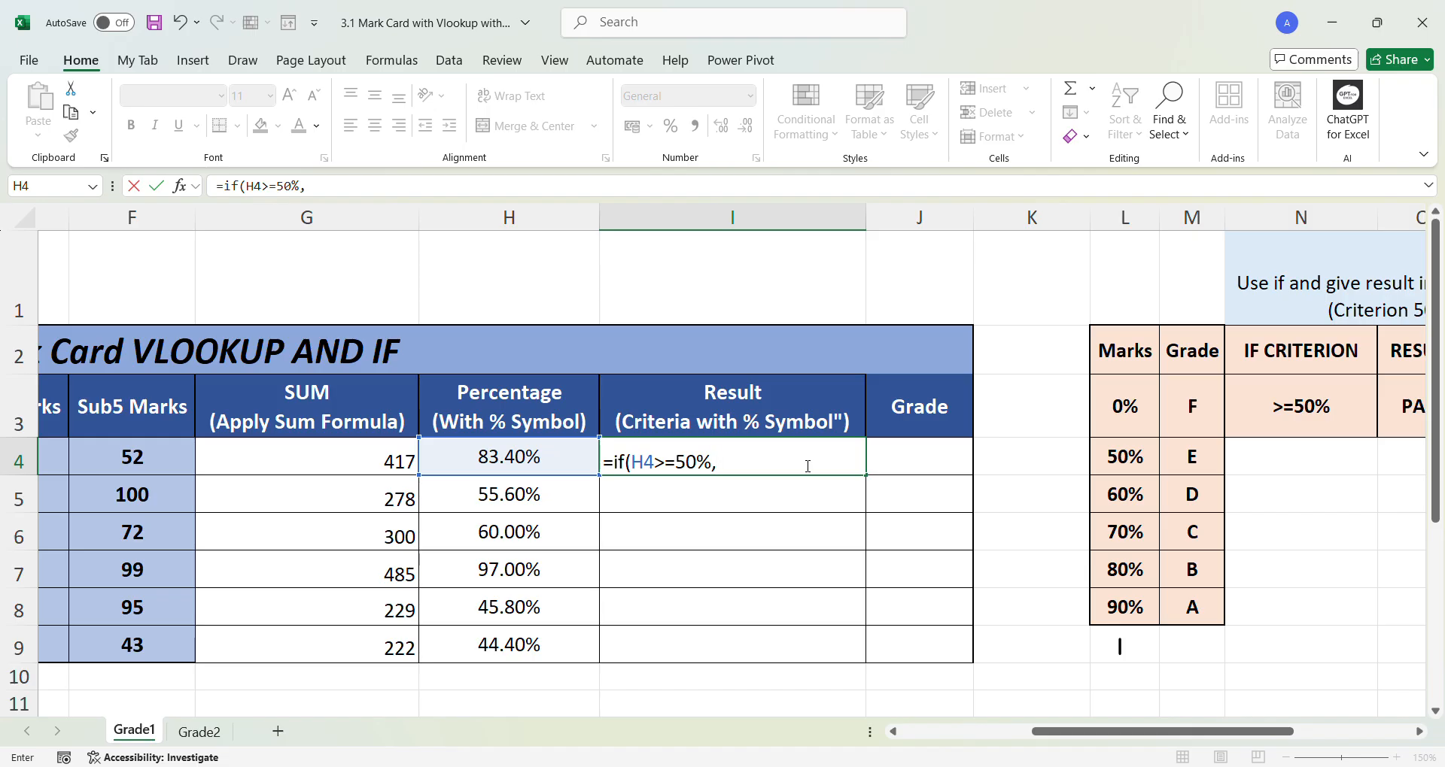
{"action": "type", "text": "\"Pass\","}
{"action": "type", "text": "FAil\")"}
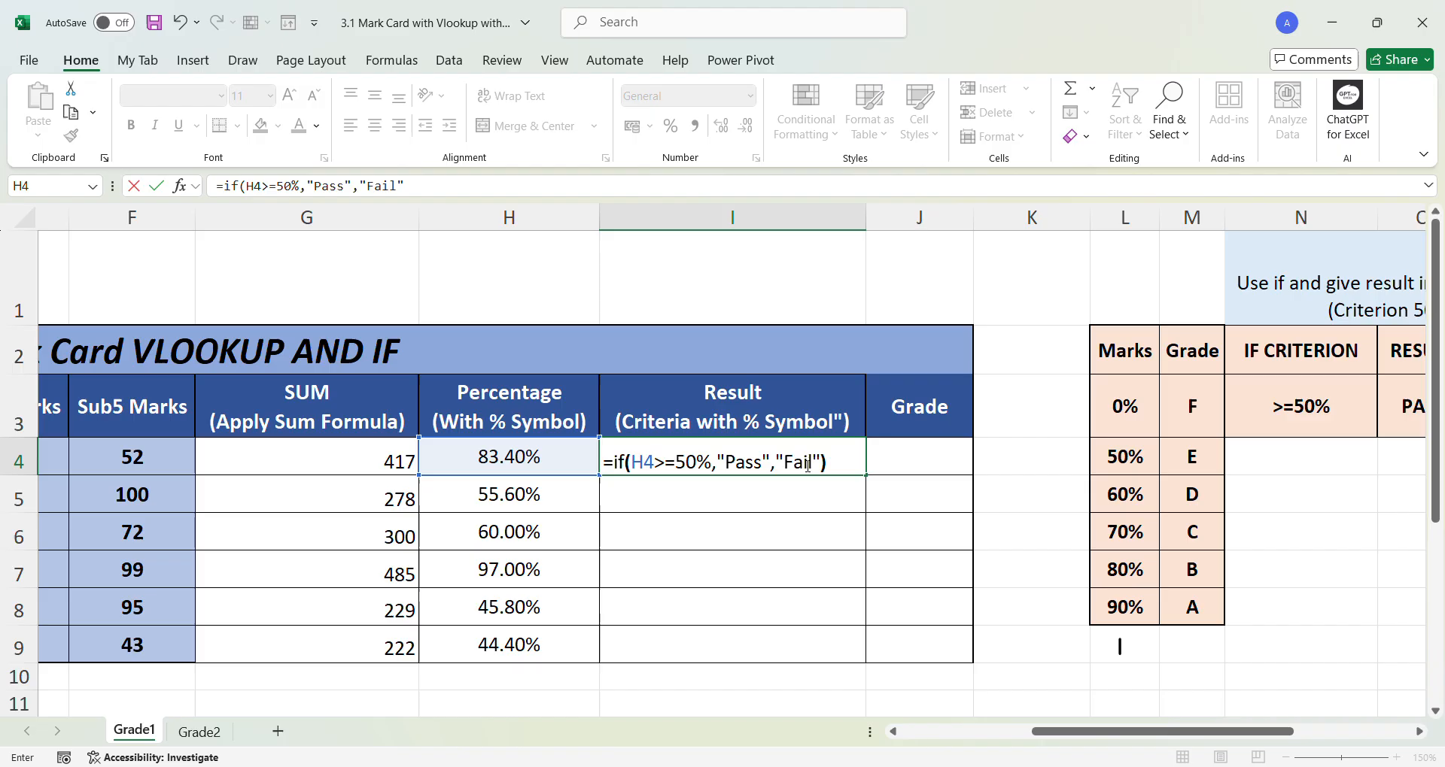
{"action": "key", "text": "Return"}
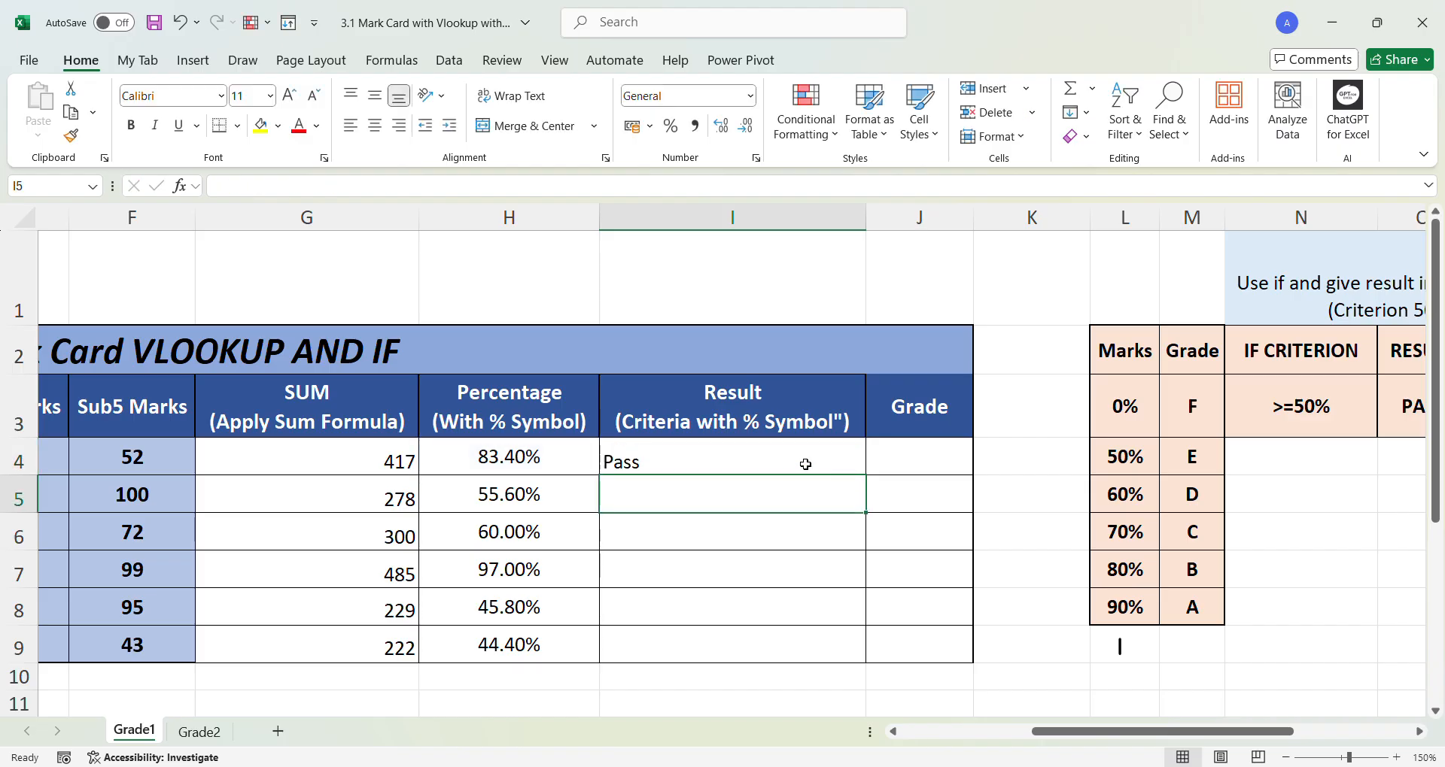
- Fill the pass/fail formula from I4 down through I9 for the remaining students
{"action": "left_click", "coordinate": [807, 463]}
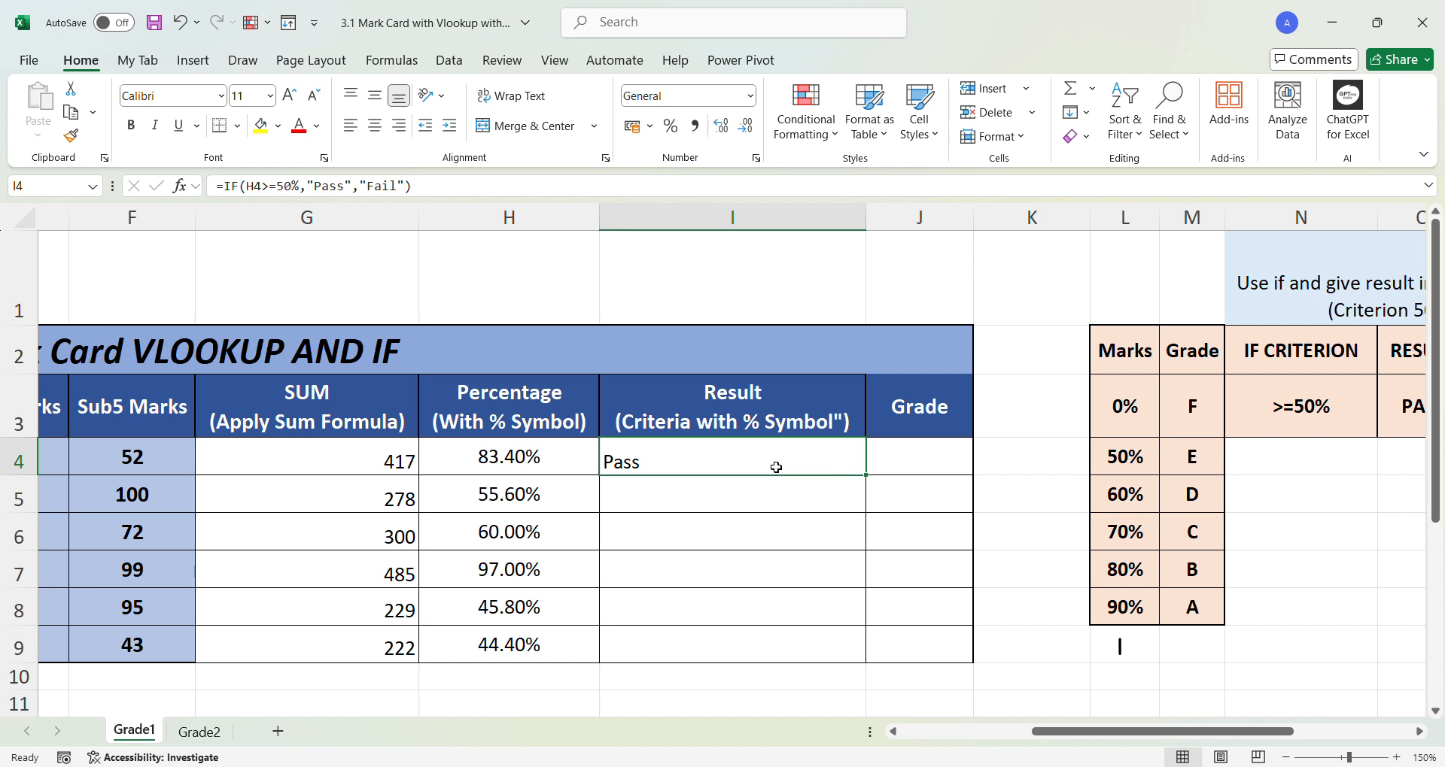
{"action": "left_click_drag", "start_coordinate": [774, 465], "coordinate": [746, 648]}
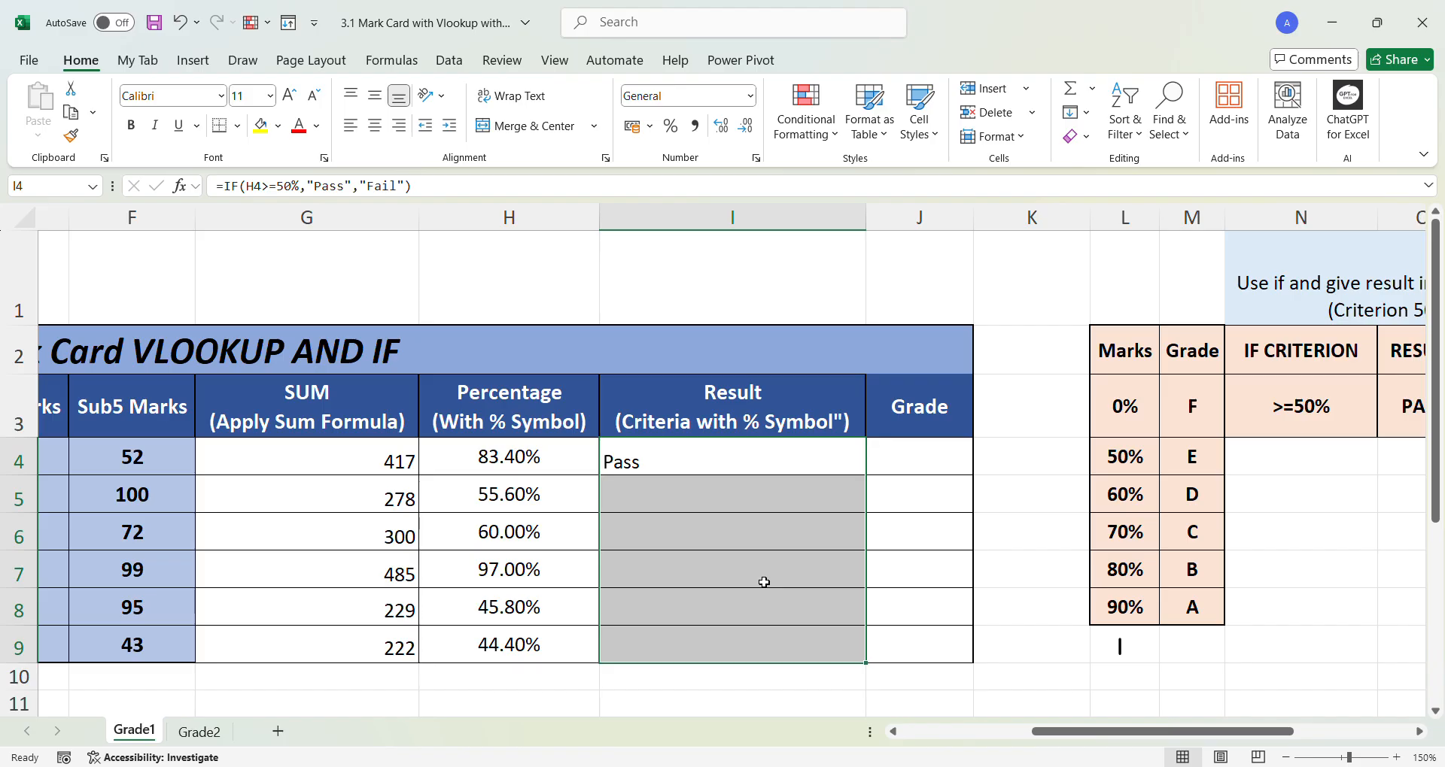
{"action": "key", "text": "ctrl+d"}
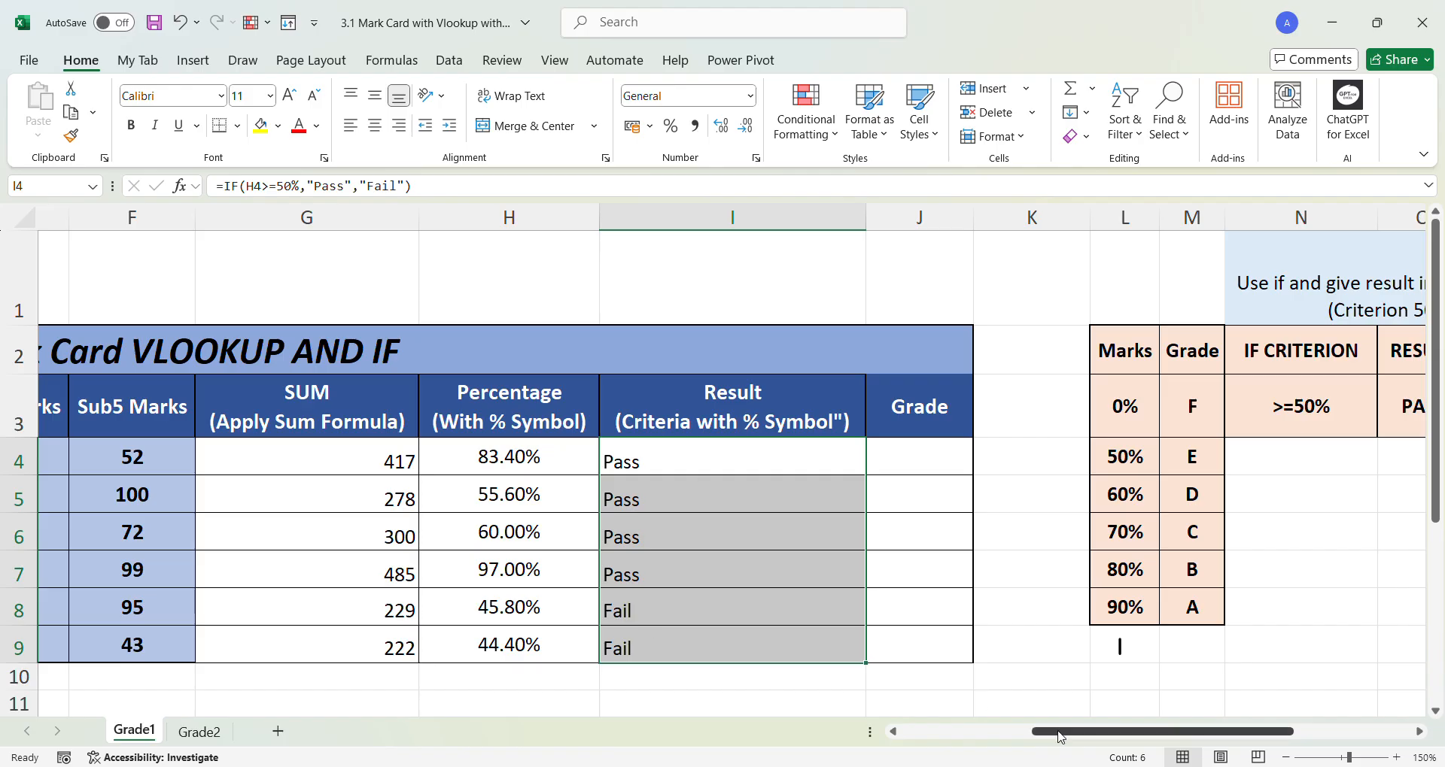
- Enter =VLOOKUP(H4,$L$3:$M$8,2,TRUE) in J4 to look up the first student's grade from the percentage
{"action": "left_click_drag", "start_coordinate": [1060, 736], "coordinate": [1106, 737]}
{"action": "left_click", "coordinate": [707, 470]}
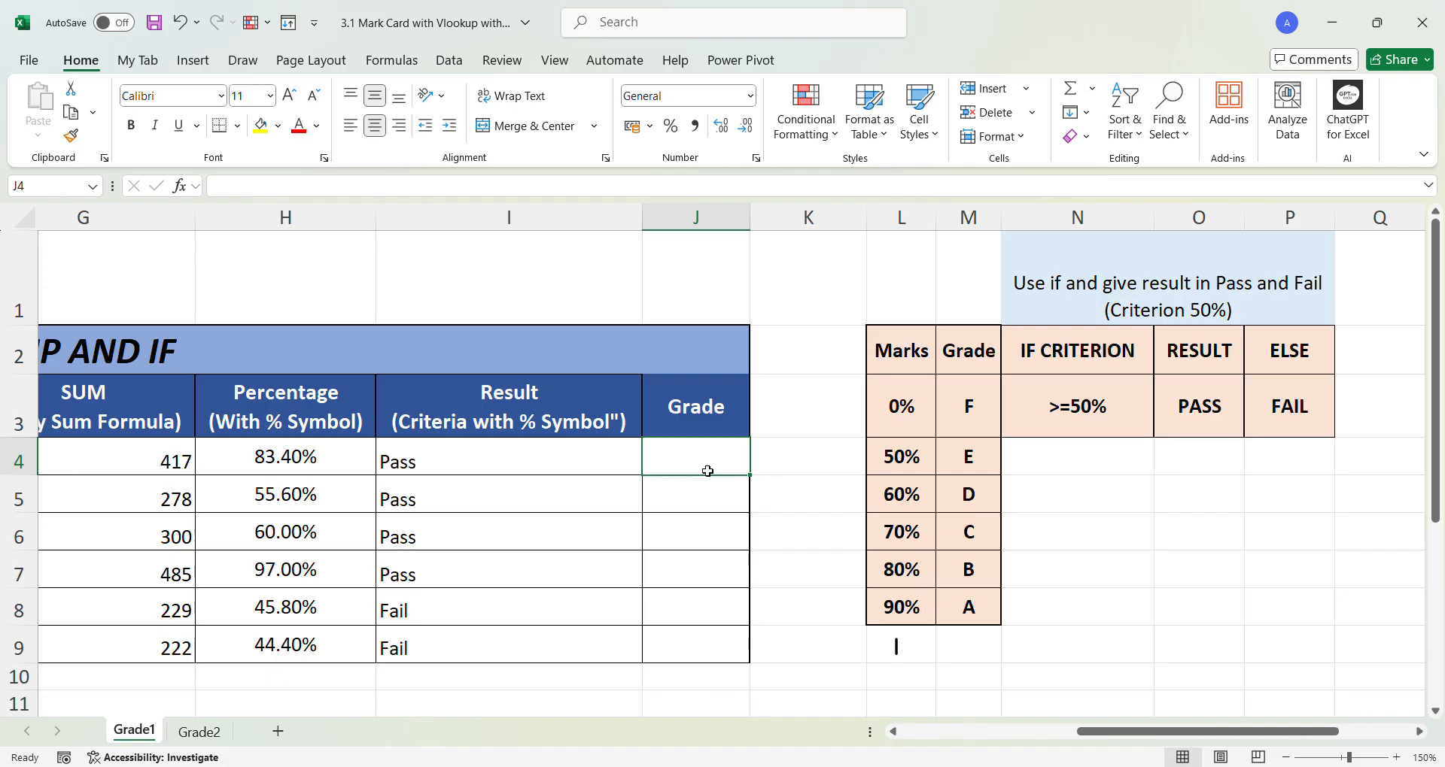
{"action": "type", "text": "="}
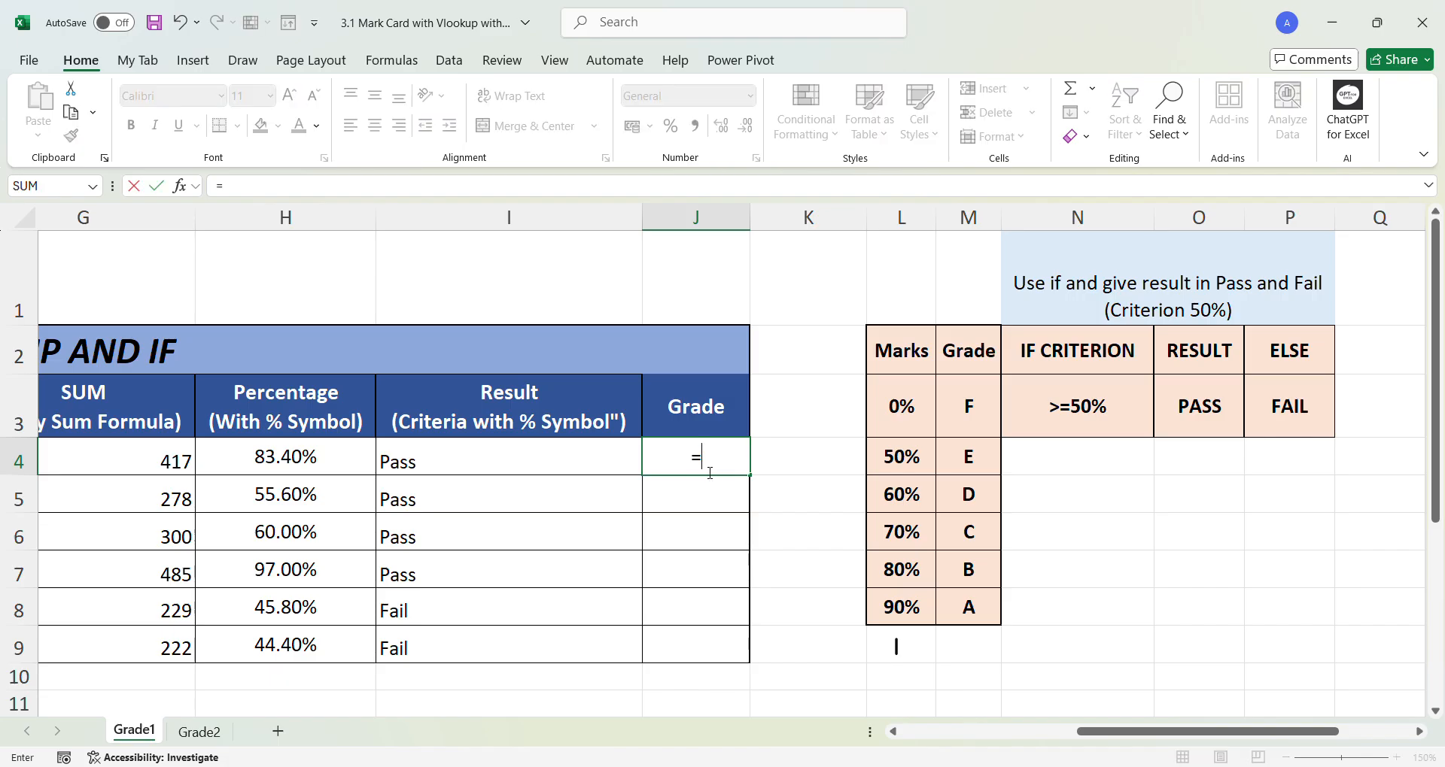
{"action": "type", "text": "vl"}
{"action": "key", "text": "Tab"}
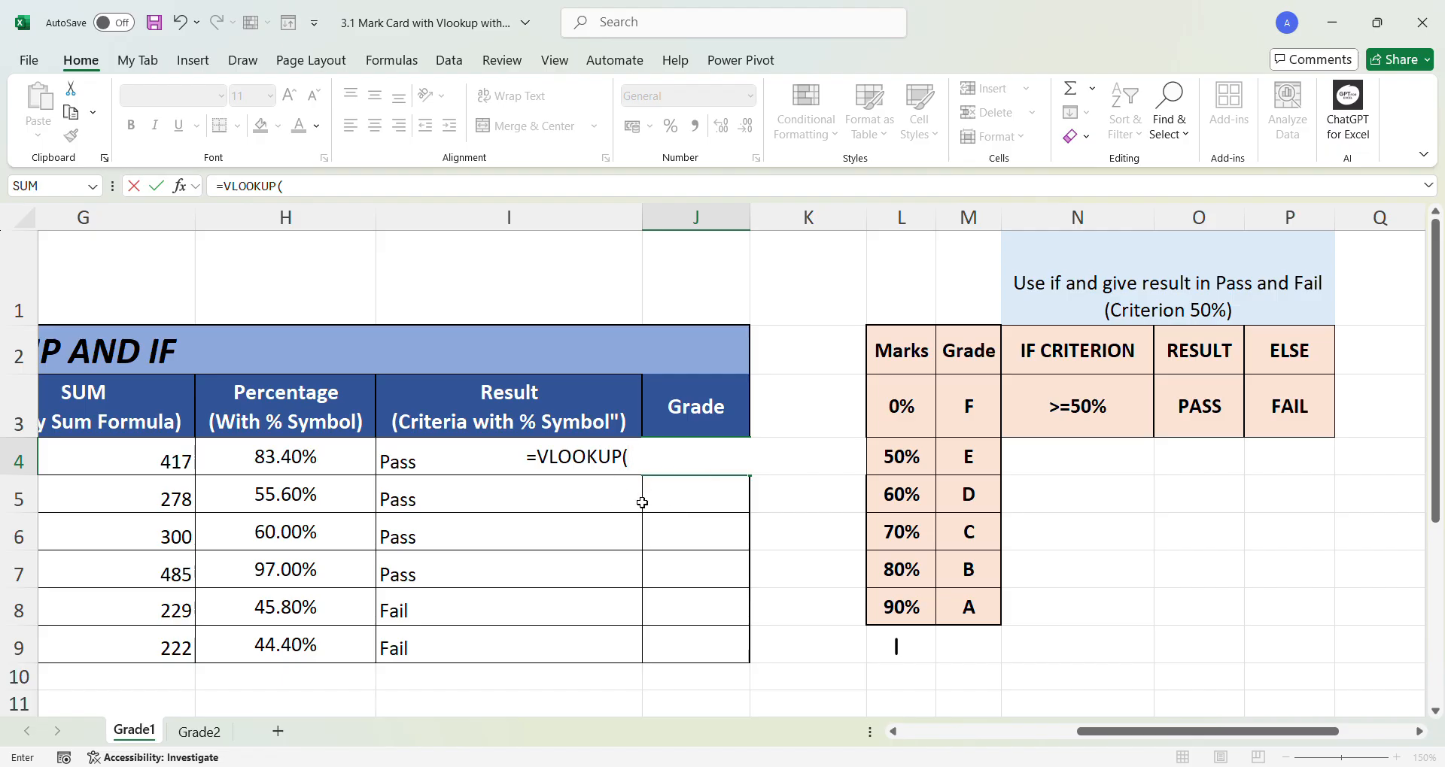
{"action": "left_click", "coordinate": [273, 462]}
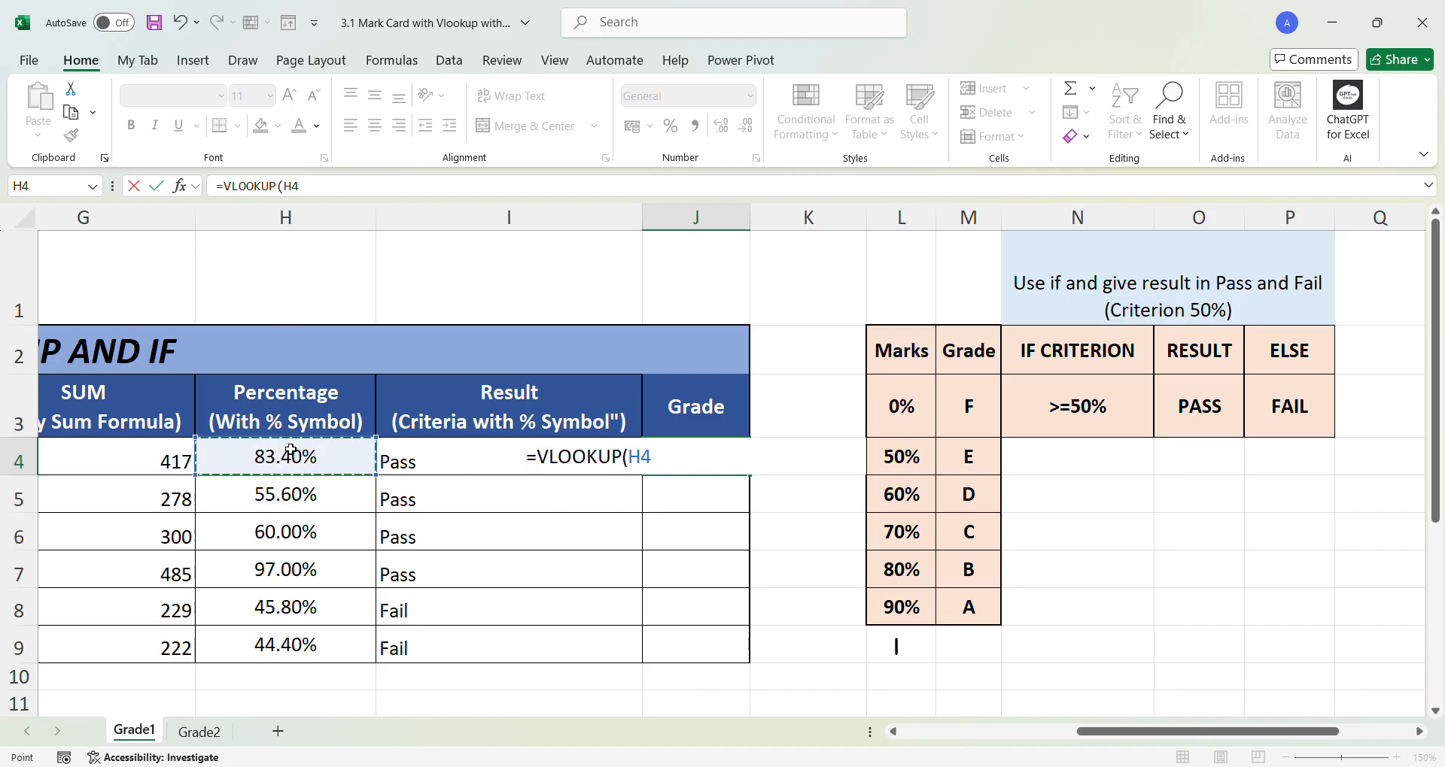
{"action": "type", "text": ","}
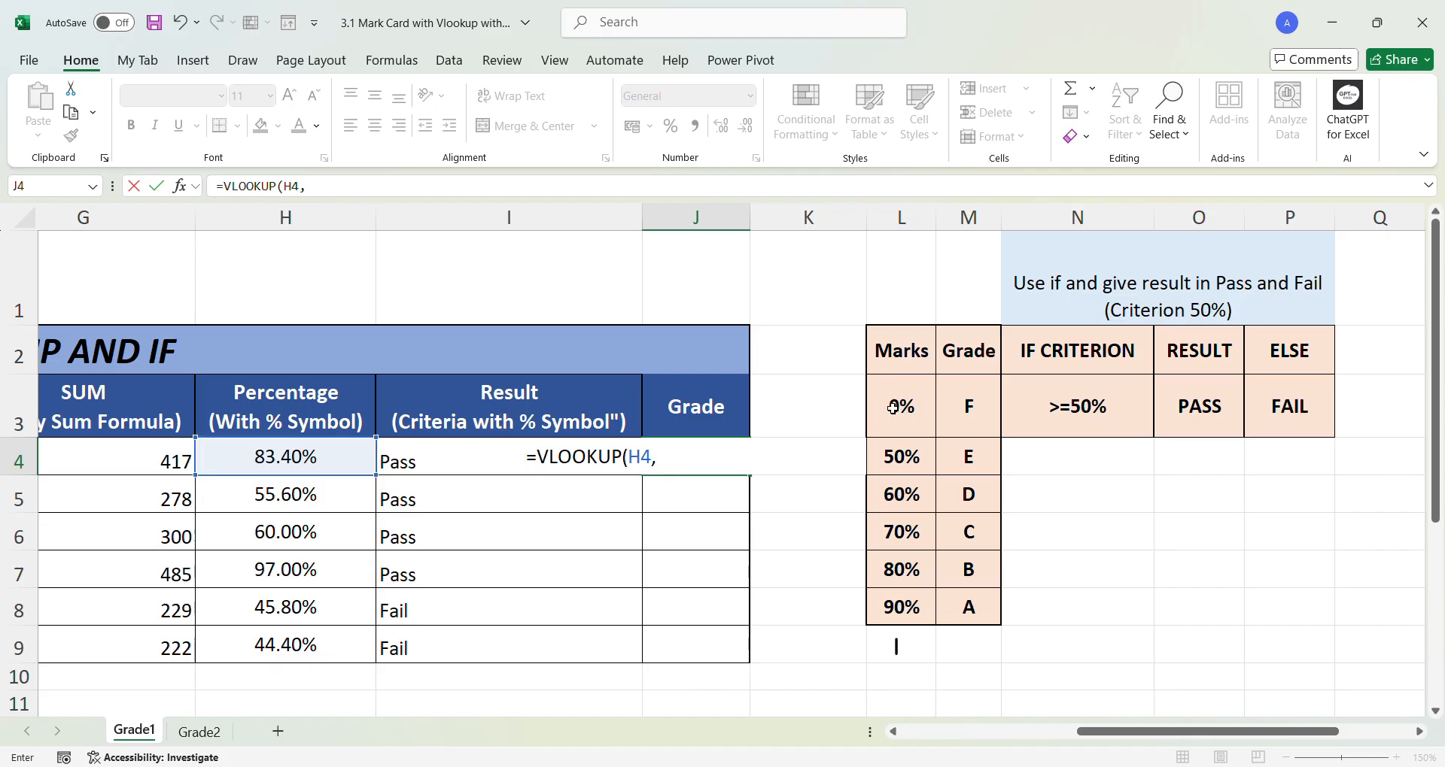
{"action": "left_click_drag", "start_coordinate": [892, 407], "coordinate": [978, 587]}
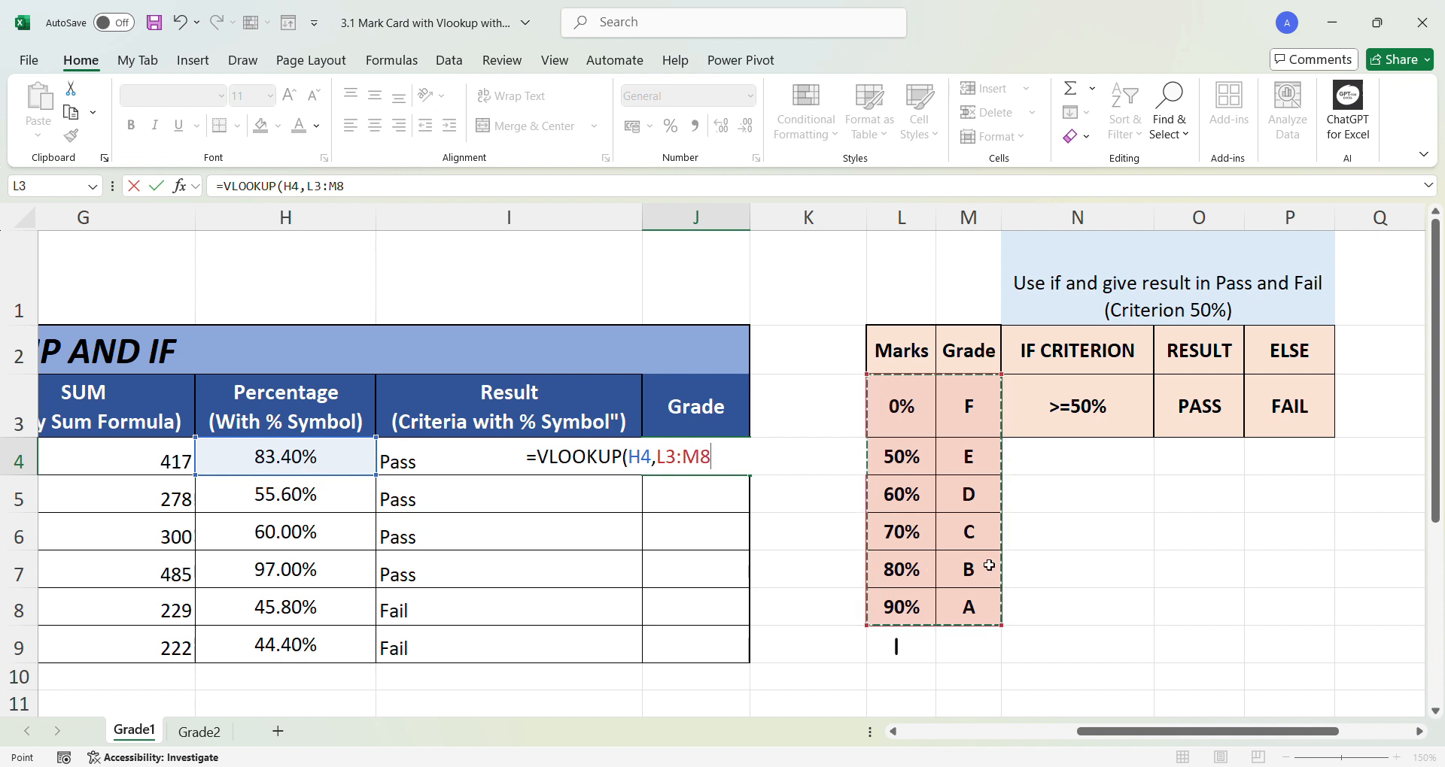
{"action": "key", "text": "F4"}
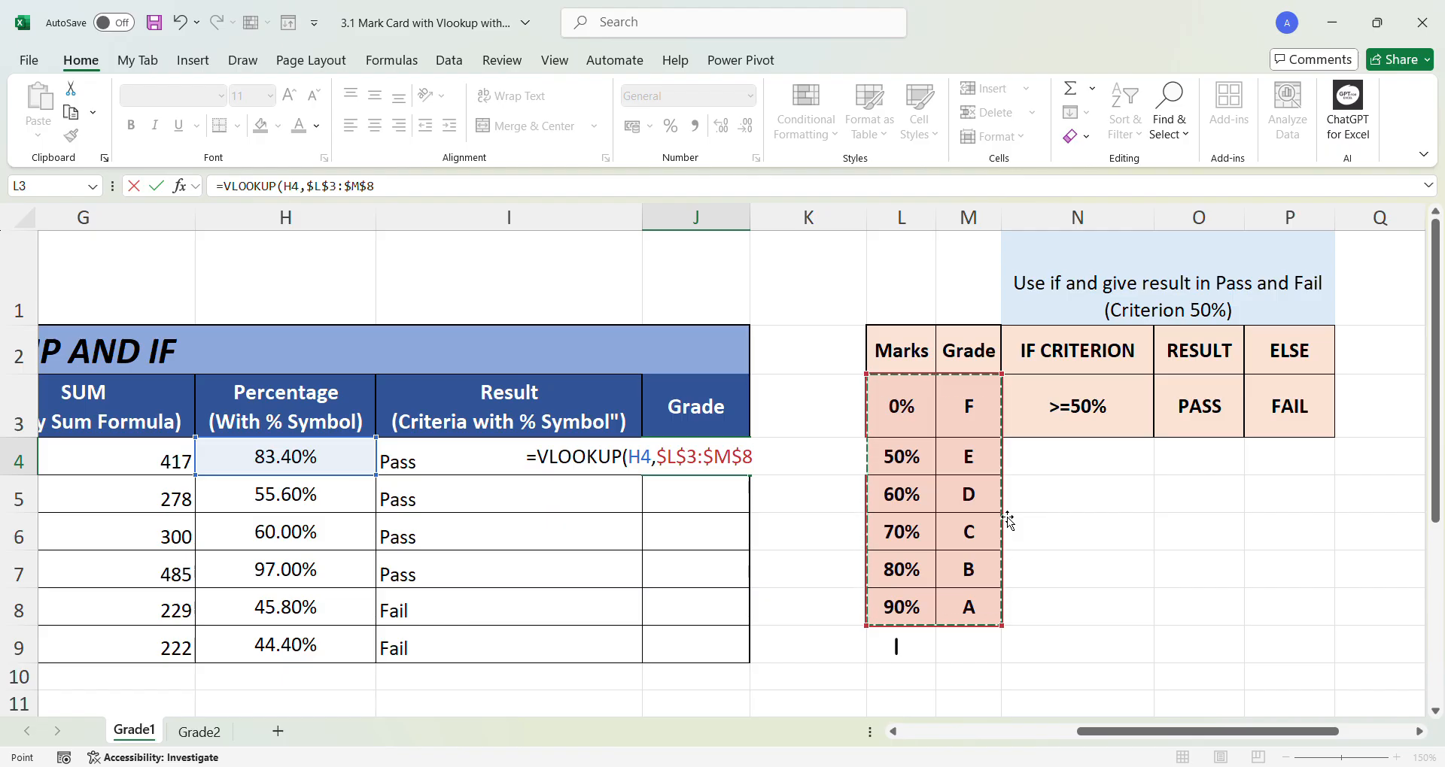
{"action": "type", "text": ","}
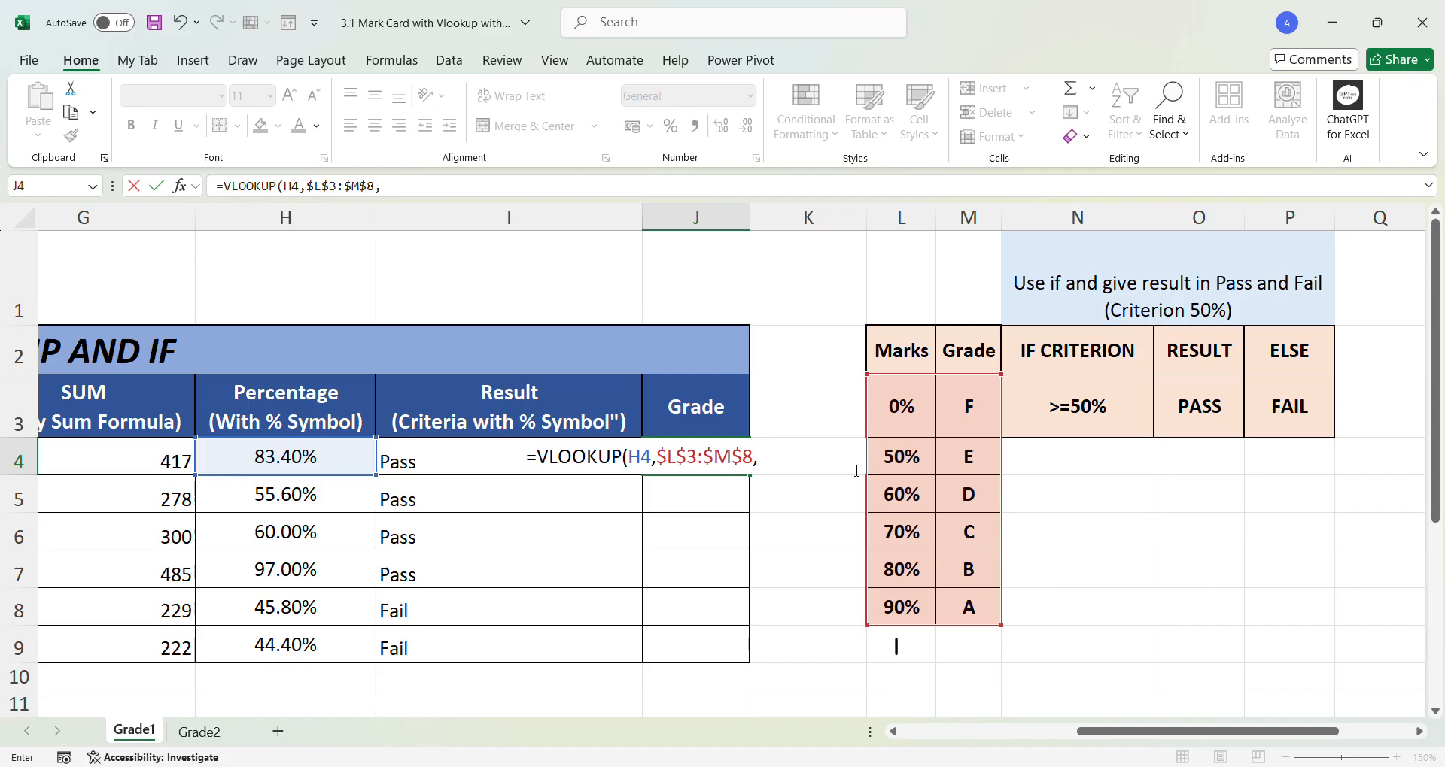
{"action": "type", "text": "2,"}
{"action": "type", "text": "TRUE)"}
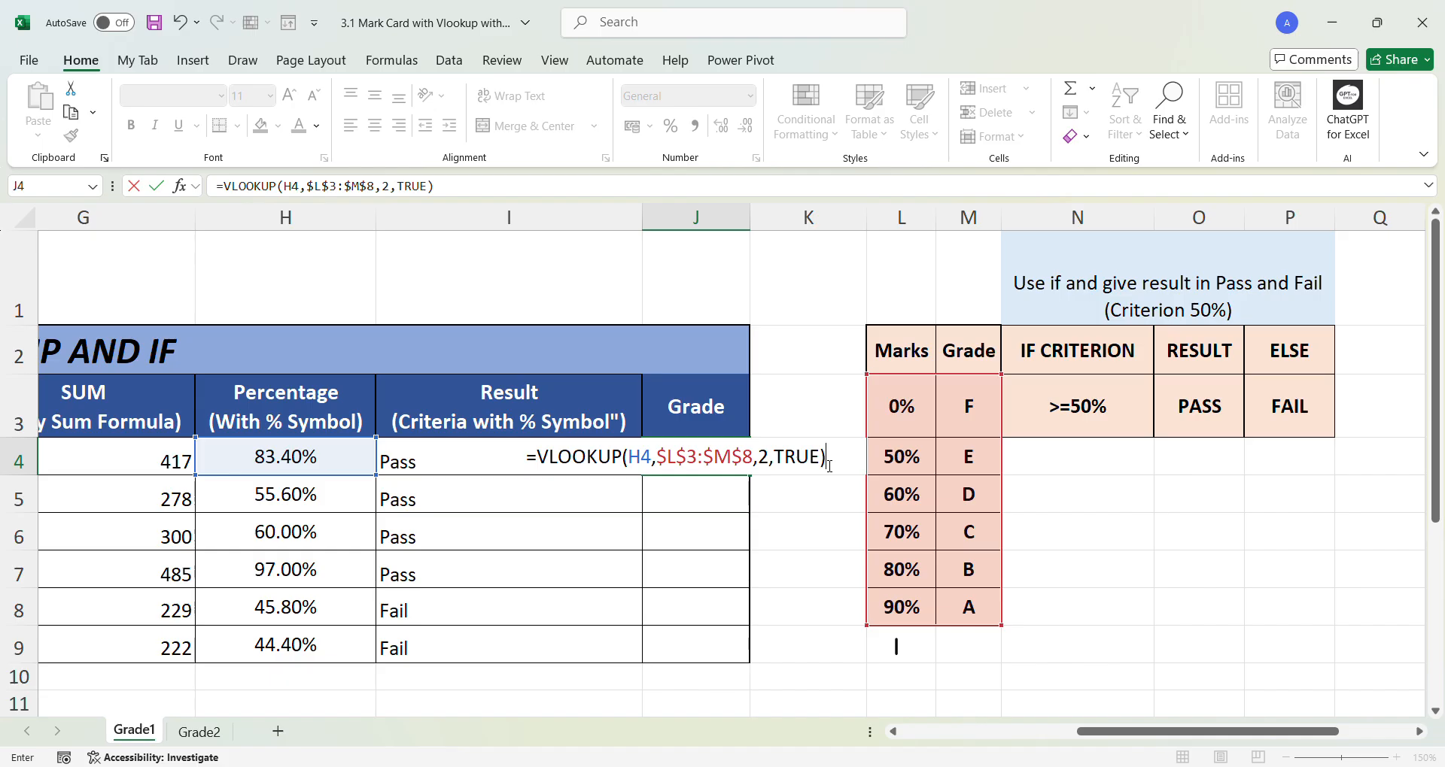
{"action": "key", "text": "Return"}
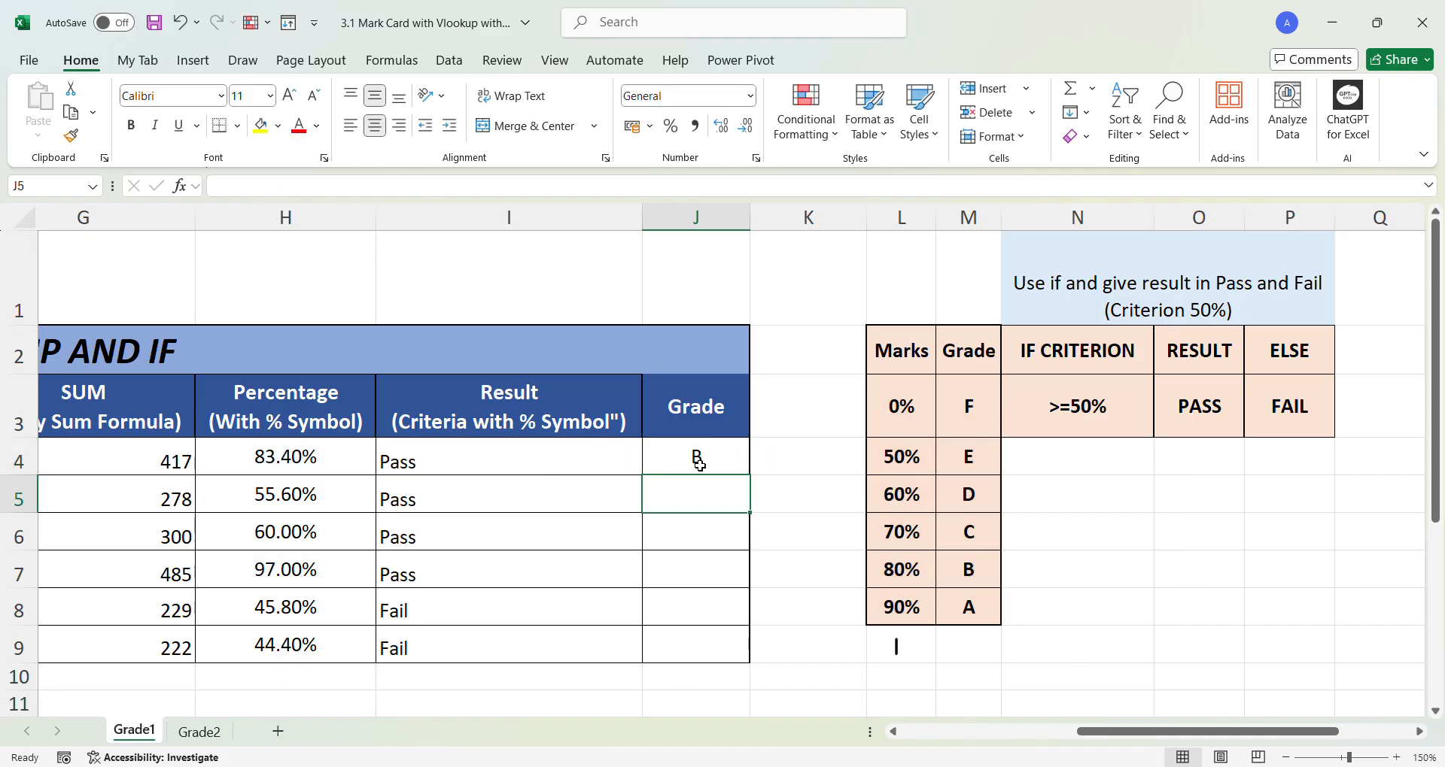
- Fill the VLOOKUP grade formula from J4 down through J9 for the remaining students
{"action": "left_click_drag", "start_coordinate": [698, 459], "coordinate": [702, 644]}
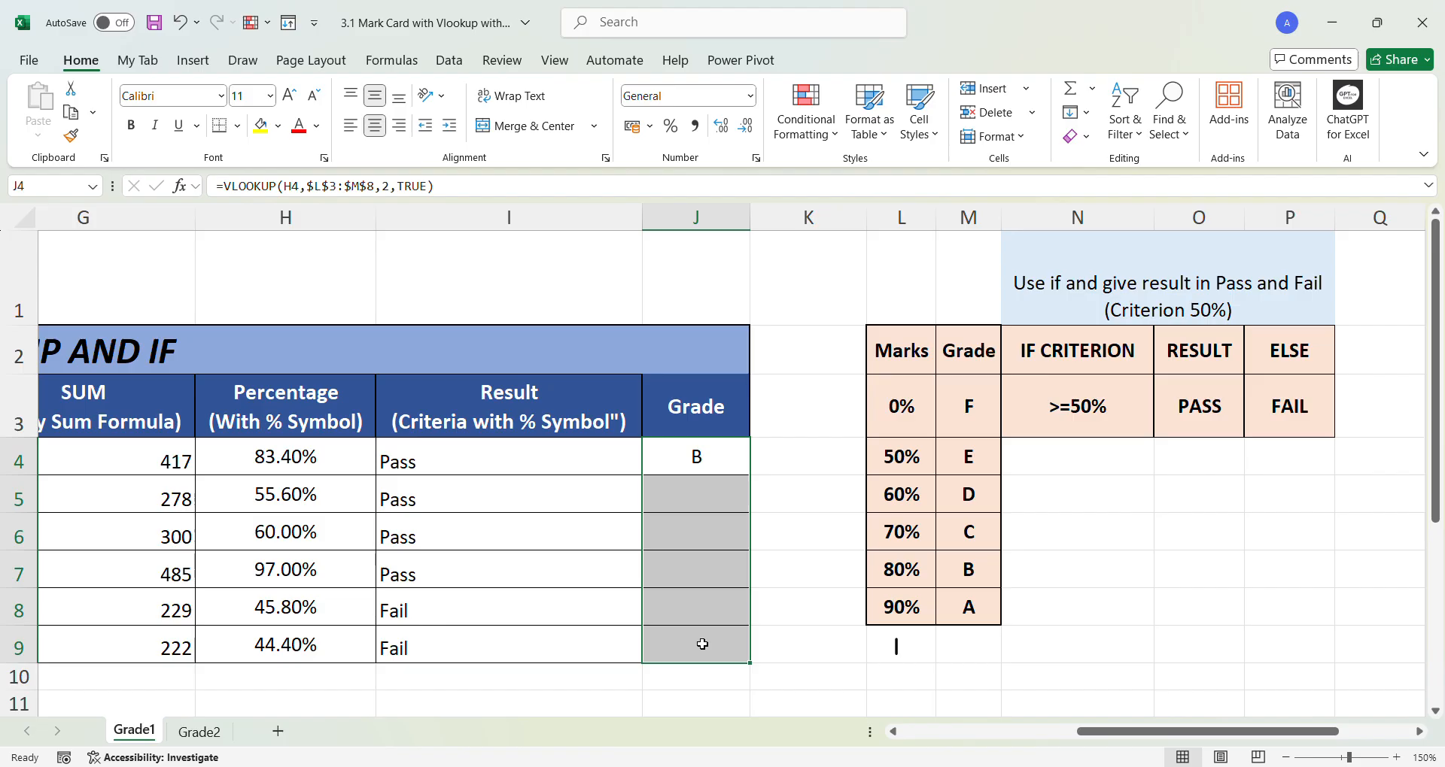
{"action": "key", "text": "ctrl+d"}
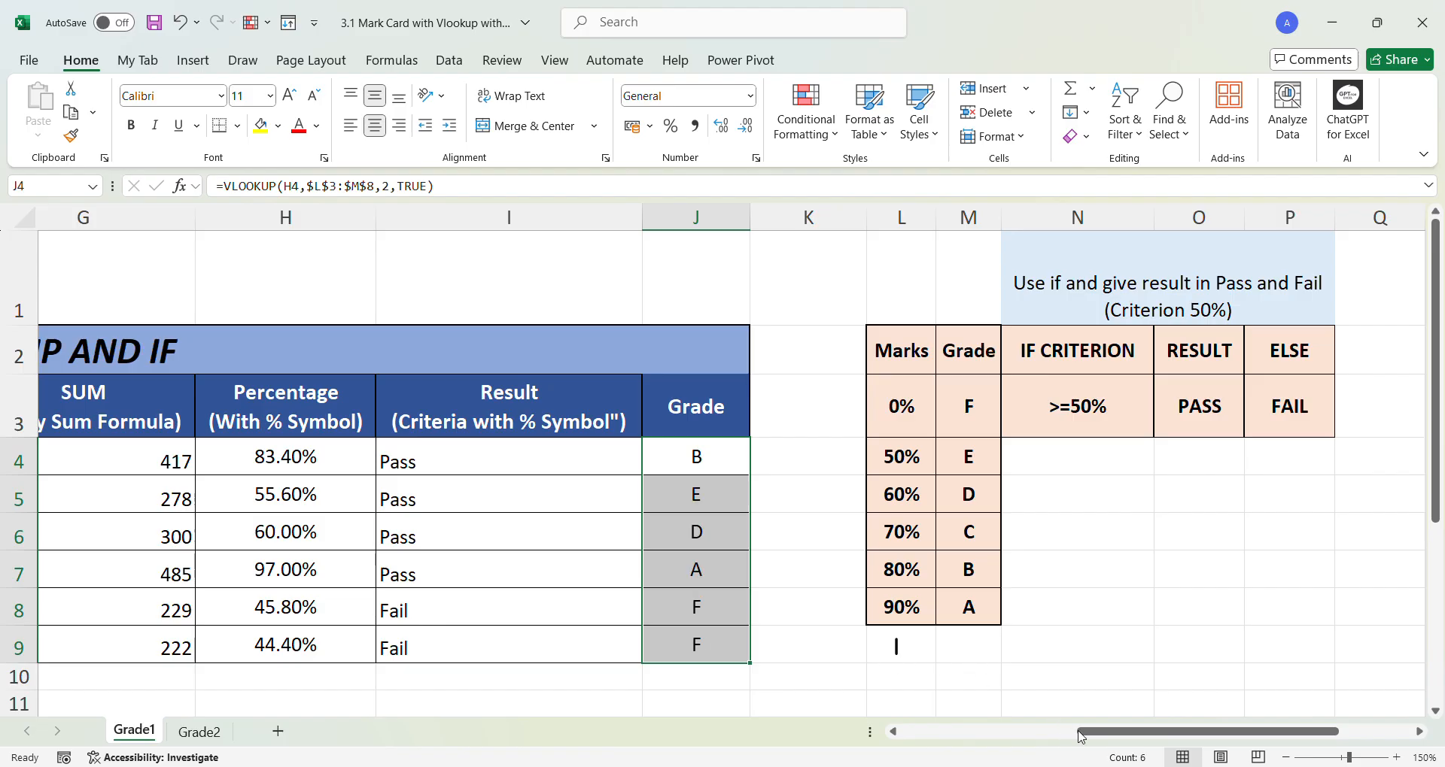
- Check the students' percentages, results and grades against the Marks/Grade lookup table
{"action": "left_click_drag", "start_coordinate": [1087, 734], "coordinate": [1012, 743]}
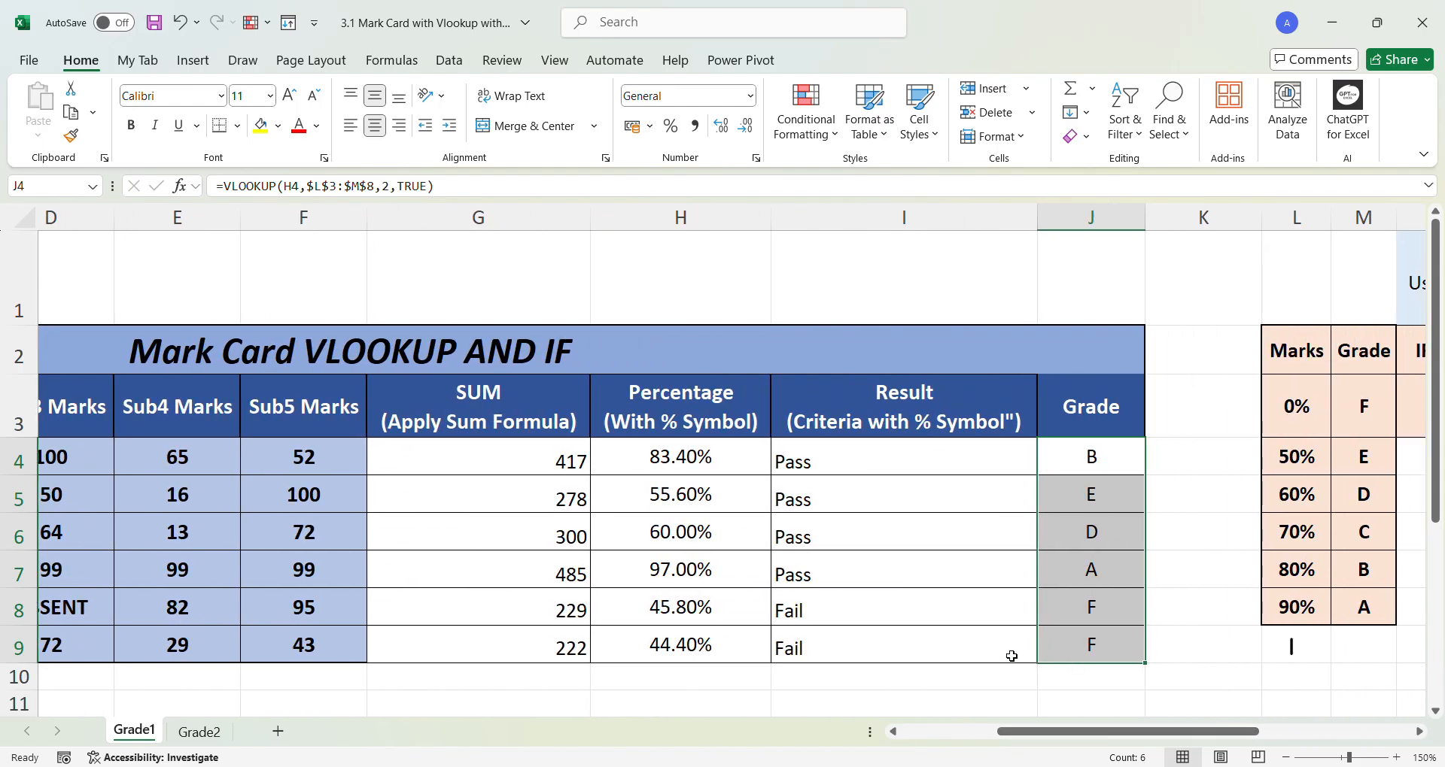
{"action": "left_click_drag", "start_coordinate": [681, 607], "coordinate": [680, 645]}
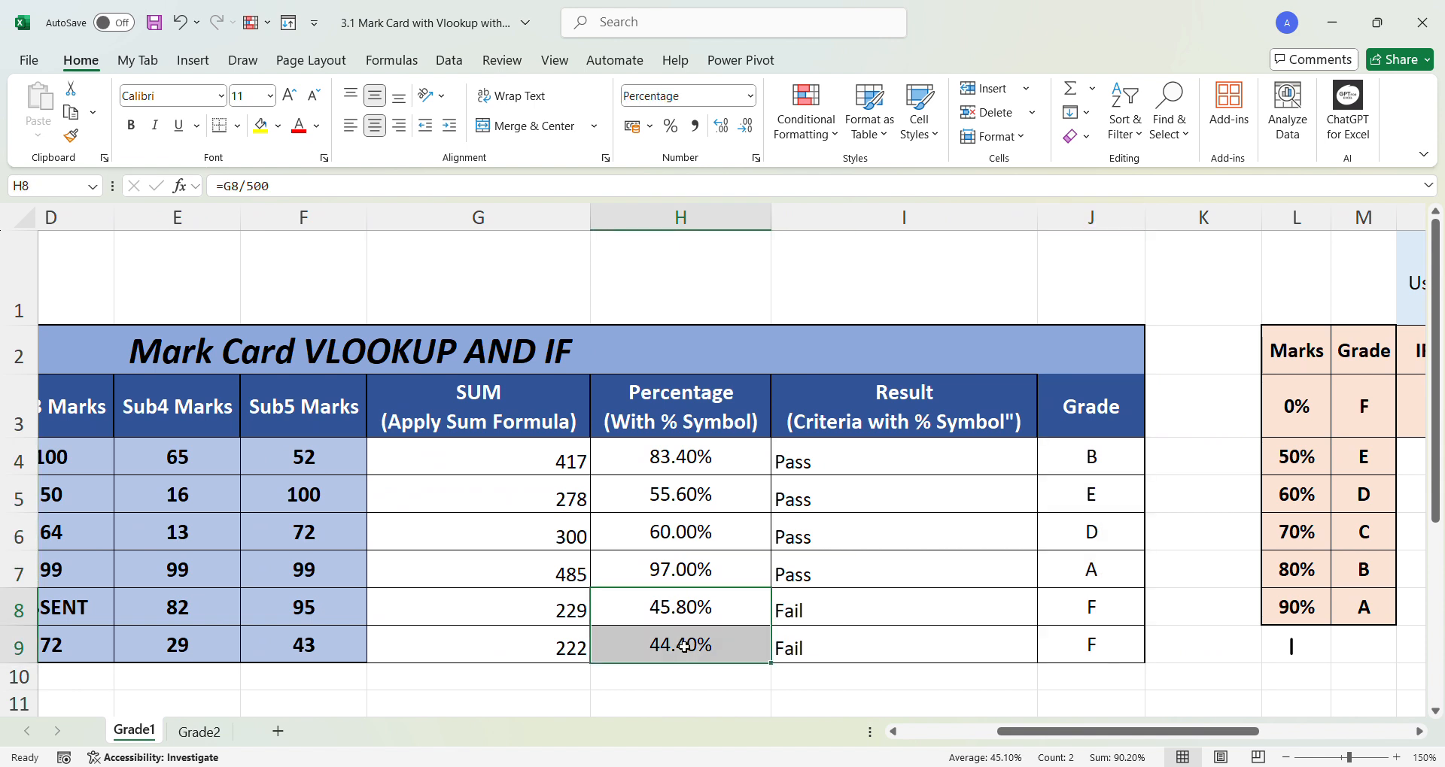
{"action": "left_click_drag", "start_coordinate": [831, 610], "coordinate": [838, 656]}
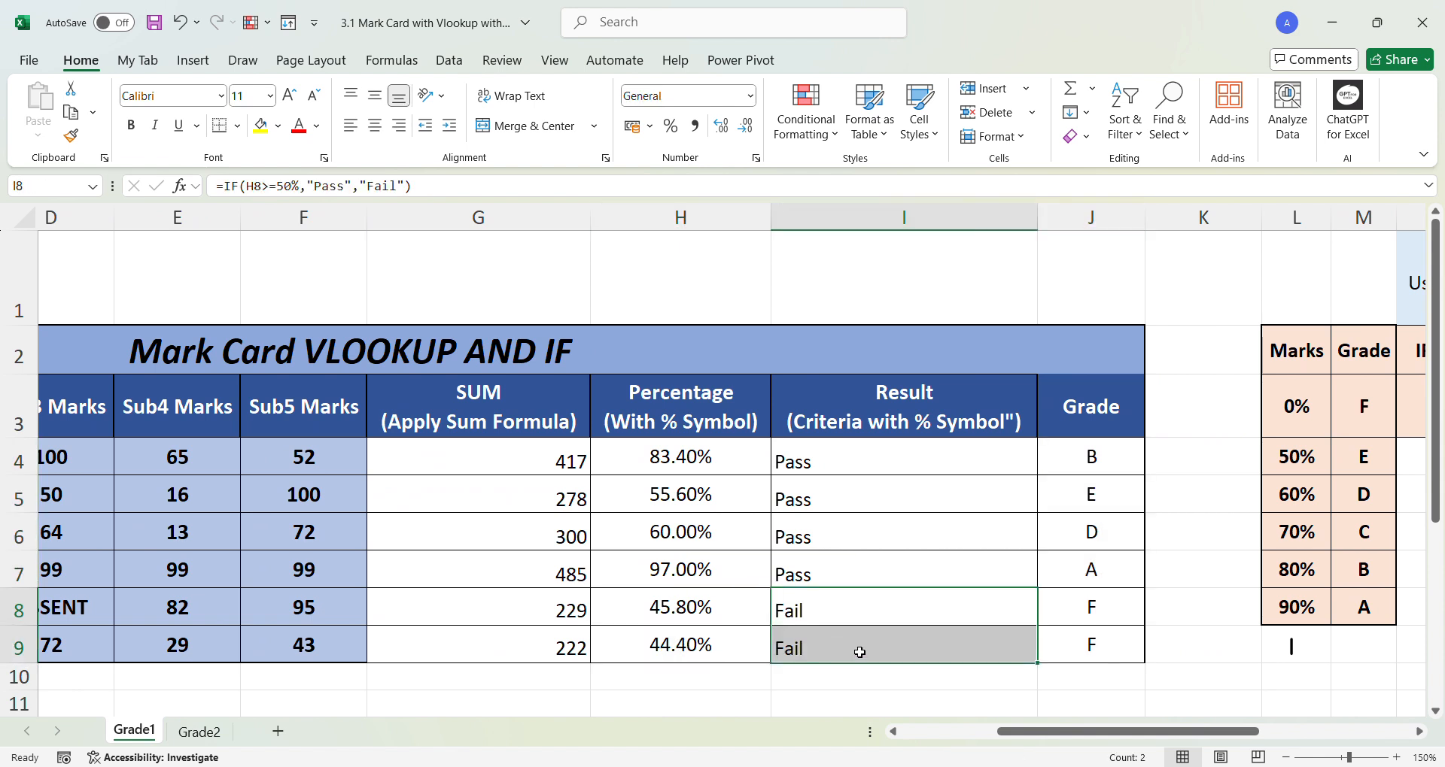
{"action": "left_click_drag", "start_coordinate": [1097, 609], "coordinate": [1103, 649]}
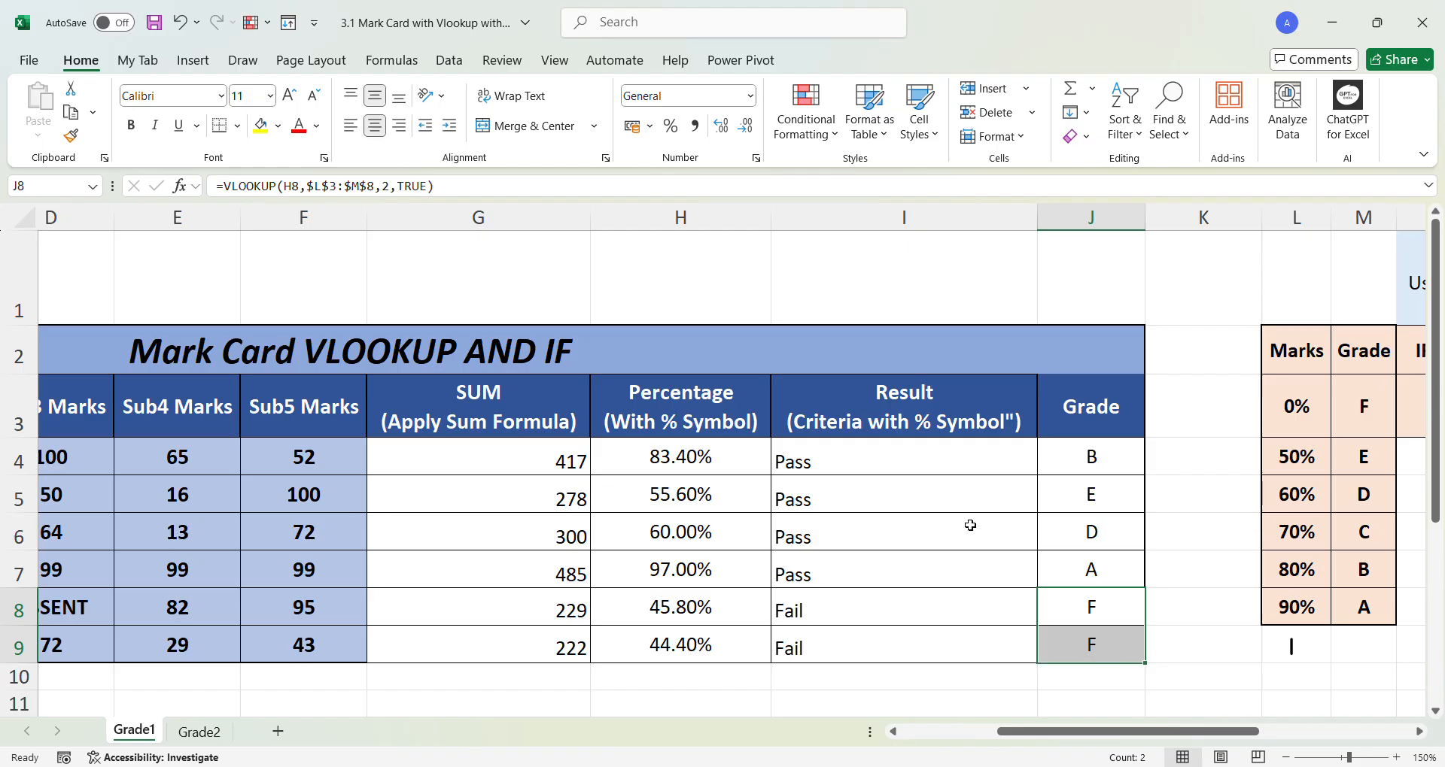
{"action": "left_click", "coordinate": [666, 464]}
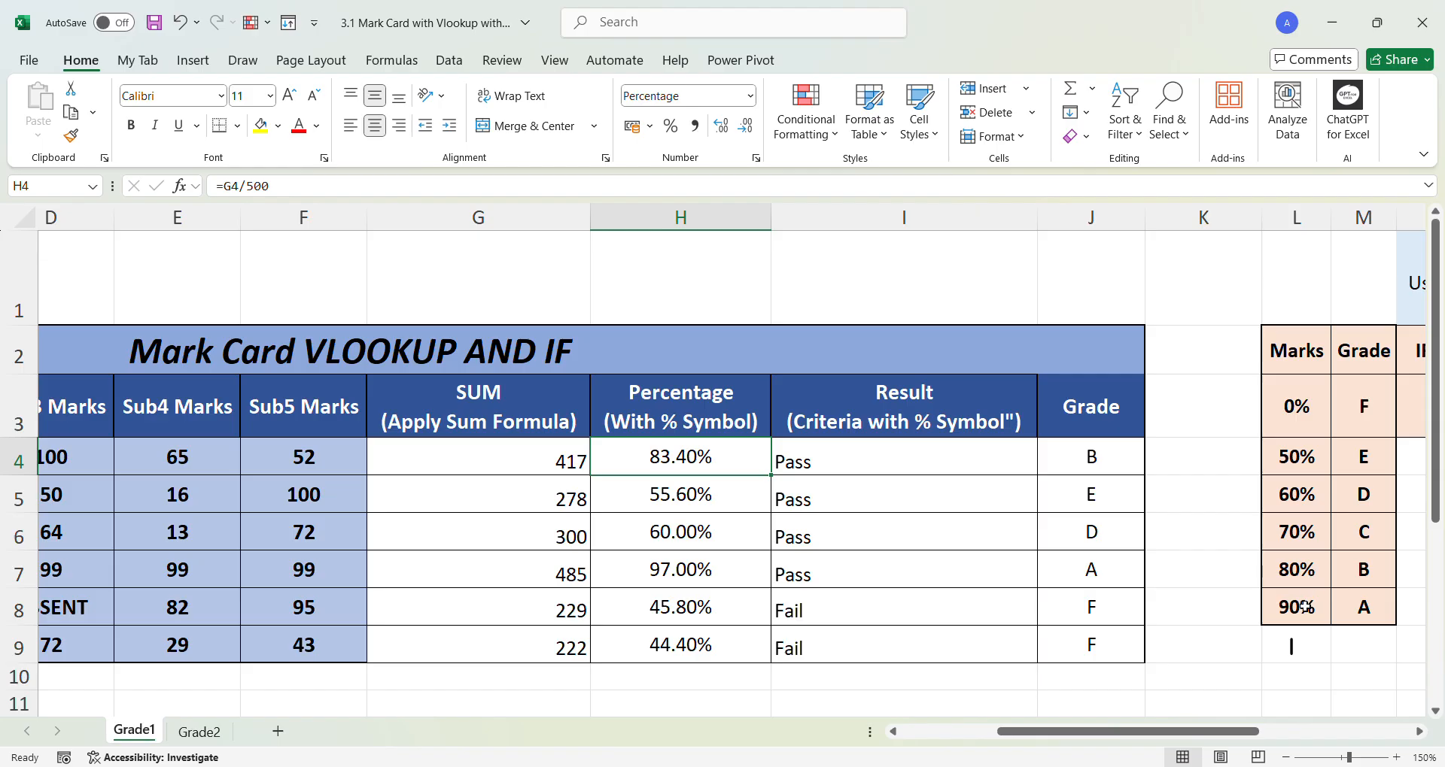
{"action": "left_click", "coordinate": [1103, 462]}
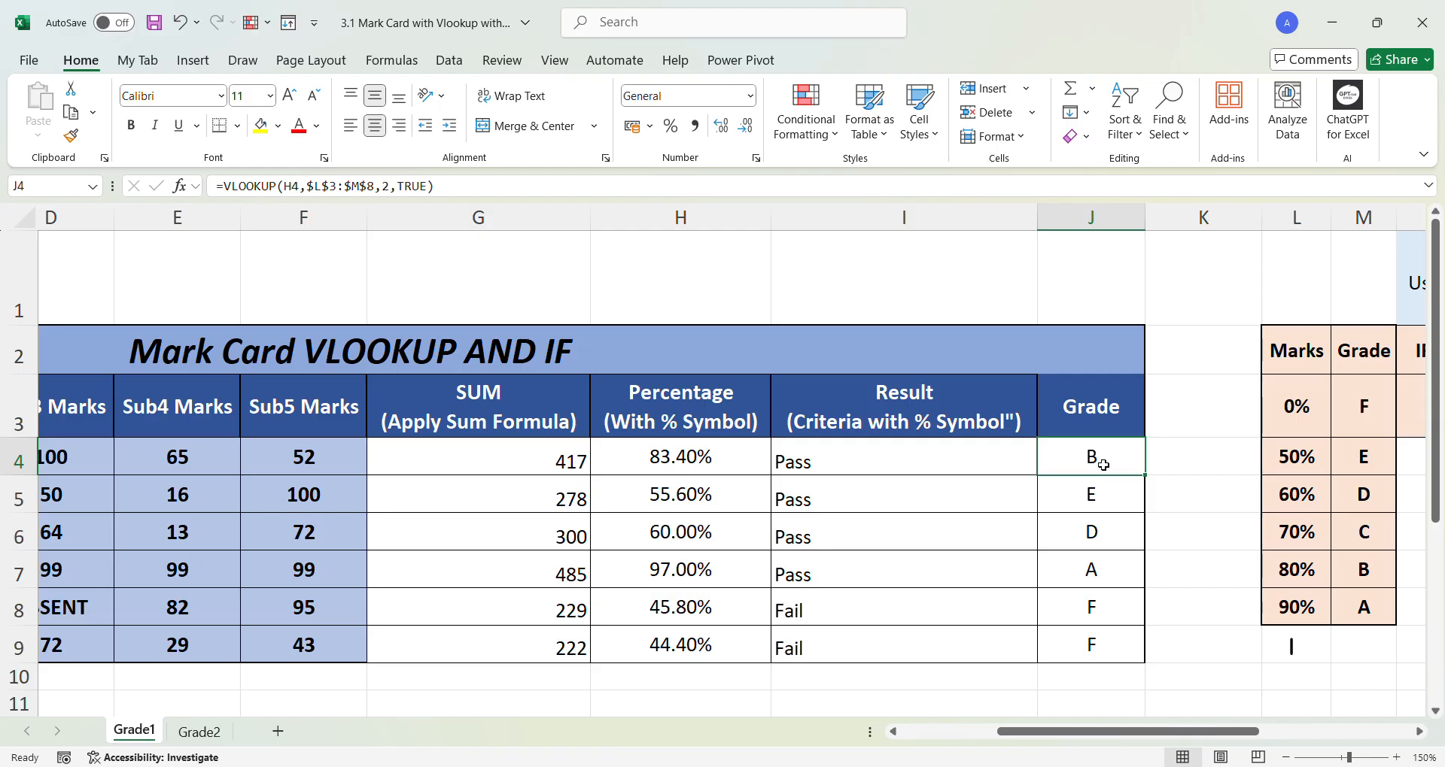
{"action": "left_click", "coordinate": [683, 578]}
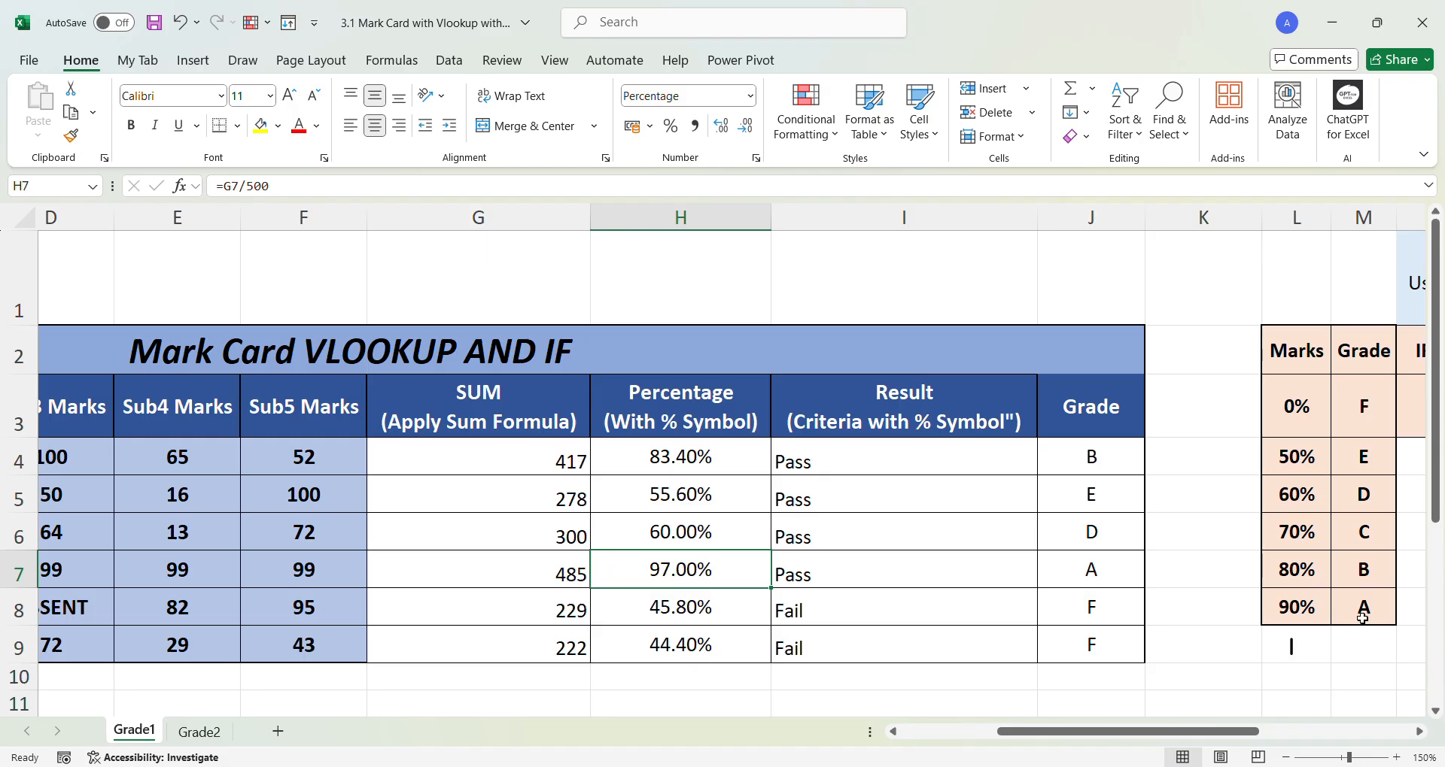
{"action": "left_click_drag", "start_coordinate": [991, 734], "coordinate": [895, 733]}
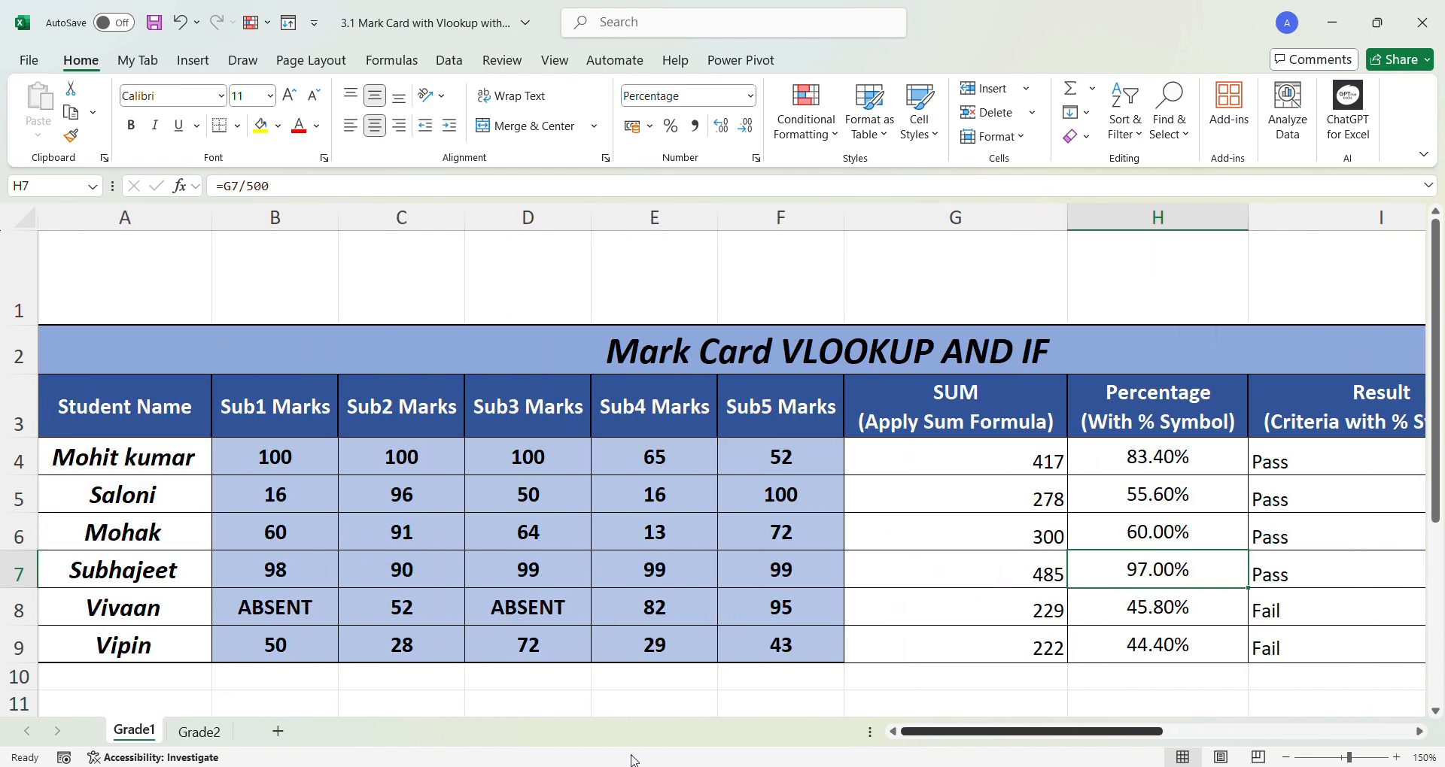
- Switch to the Grade2 sheet
{"action": "left_click", "coordinate": [203, 737]}
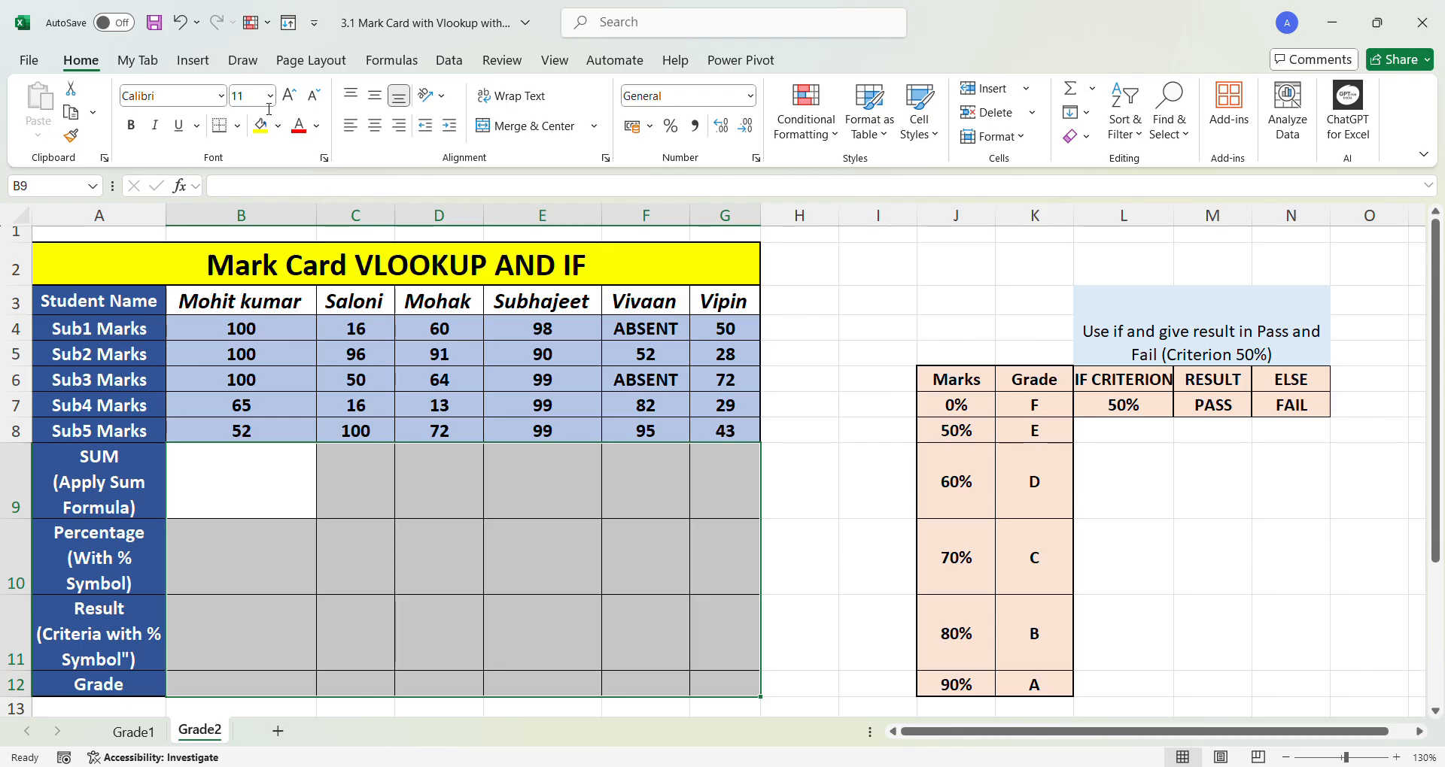
- Tick the subject labels and outline the first two students' marks with a red ink pen
{"action": "left_click", "coordinate": [243, 60]}
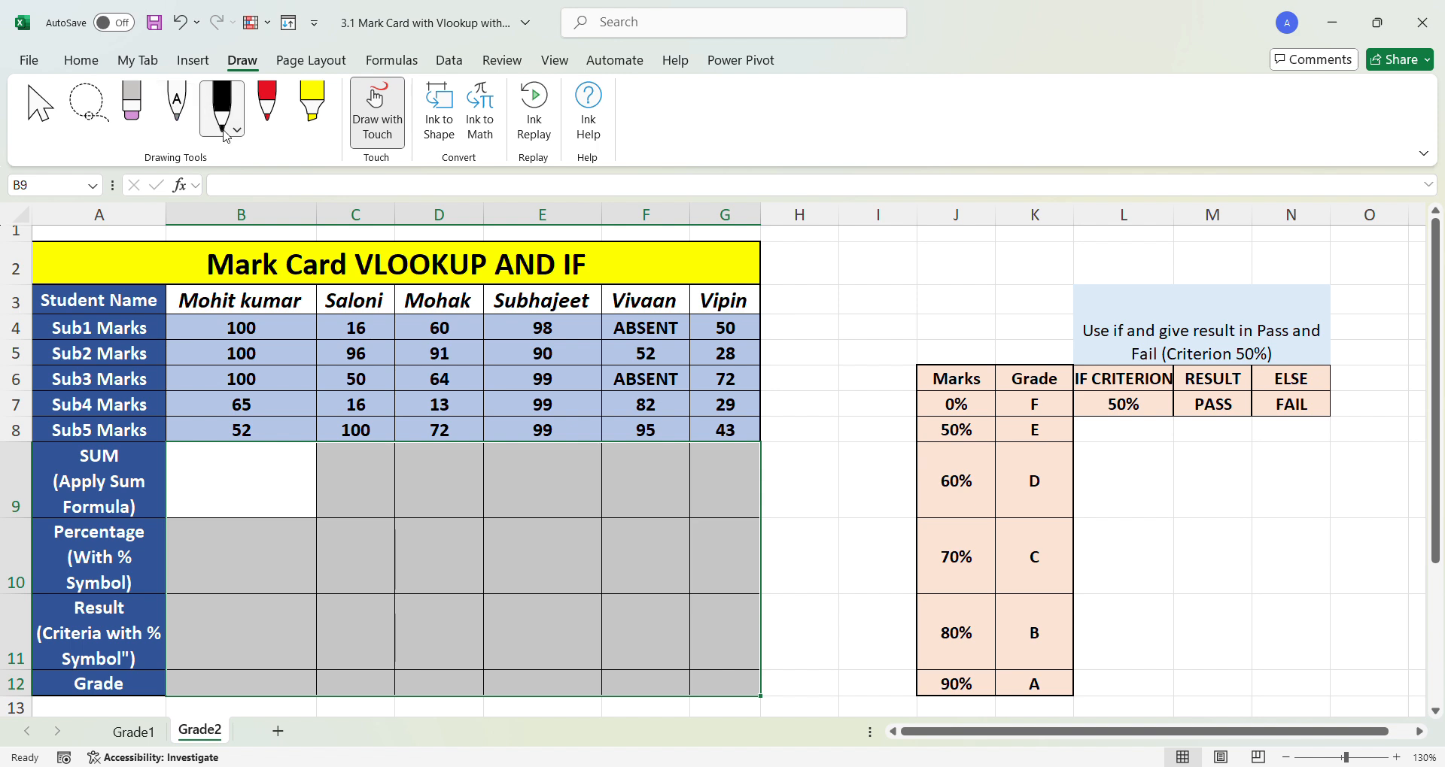
{"action": "left_click", "coordinate": [316, 287]}
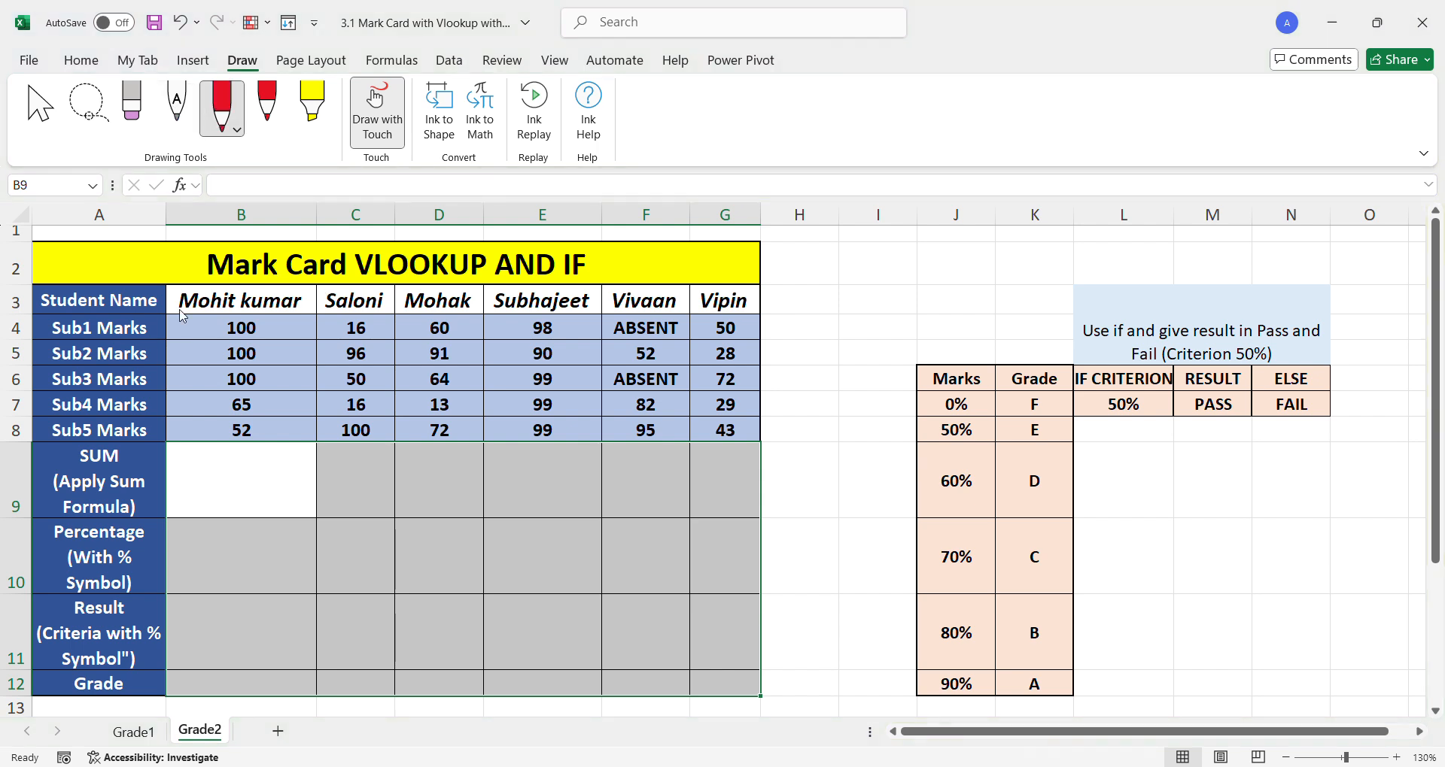
{"action": "left_click_drag", "start_coordinate": [37, 322], "coordinate": [68, 311]}
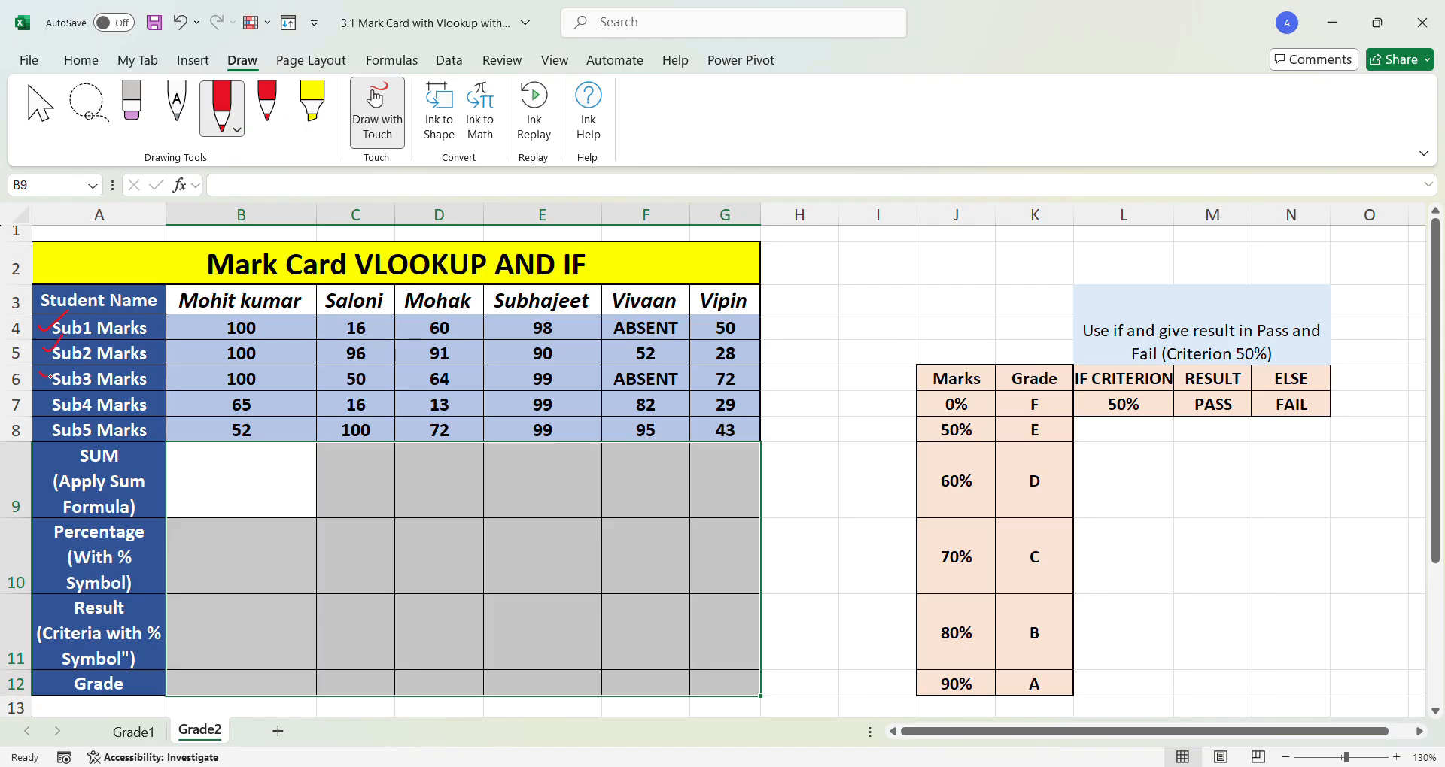
{"action": "left_click", "coordinate": [33, 404]}
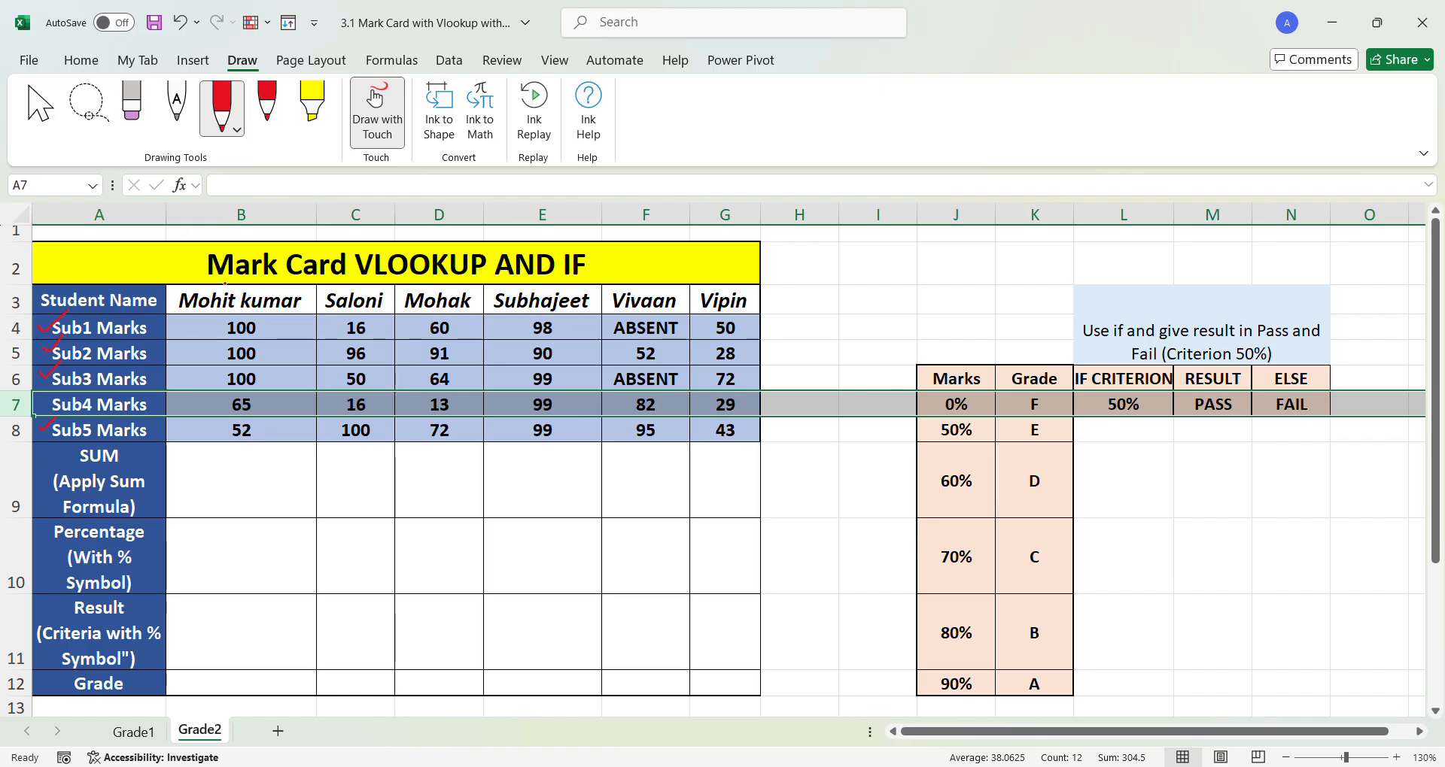
{"action": "mouse_move", "coordinate": [193, 274]}
{"action": "left_mouse_down"}
{"action": "mouse_move", "coordinate": [200, 294]}
{"action": "mouse_move", "coordinate": [181, 269]}
{"action": "left_mouse_up"}
{"action": "mouse_move", "coordinate": [274, 329]}
{"action": "left_mouse_down"}
{"action": "mouse_move", "coordinate": [280, 435]}
{"action": "mouse_move", "coordinate": [240, 457]}
{"action": "mouse_move", "coordinate": [213, 327]}
{"action": "mouse_move", "coordinate": [271, 319]}
{"action": "mouse_move", "coordinate": [278, 351]}
{"action": "left_mouse_up"}
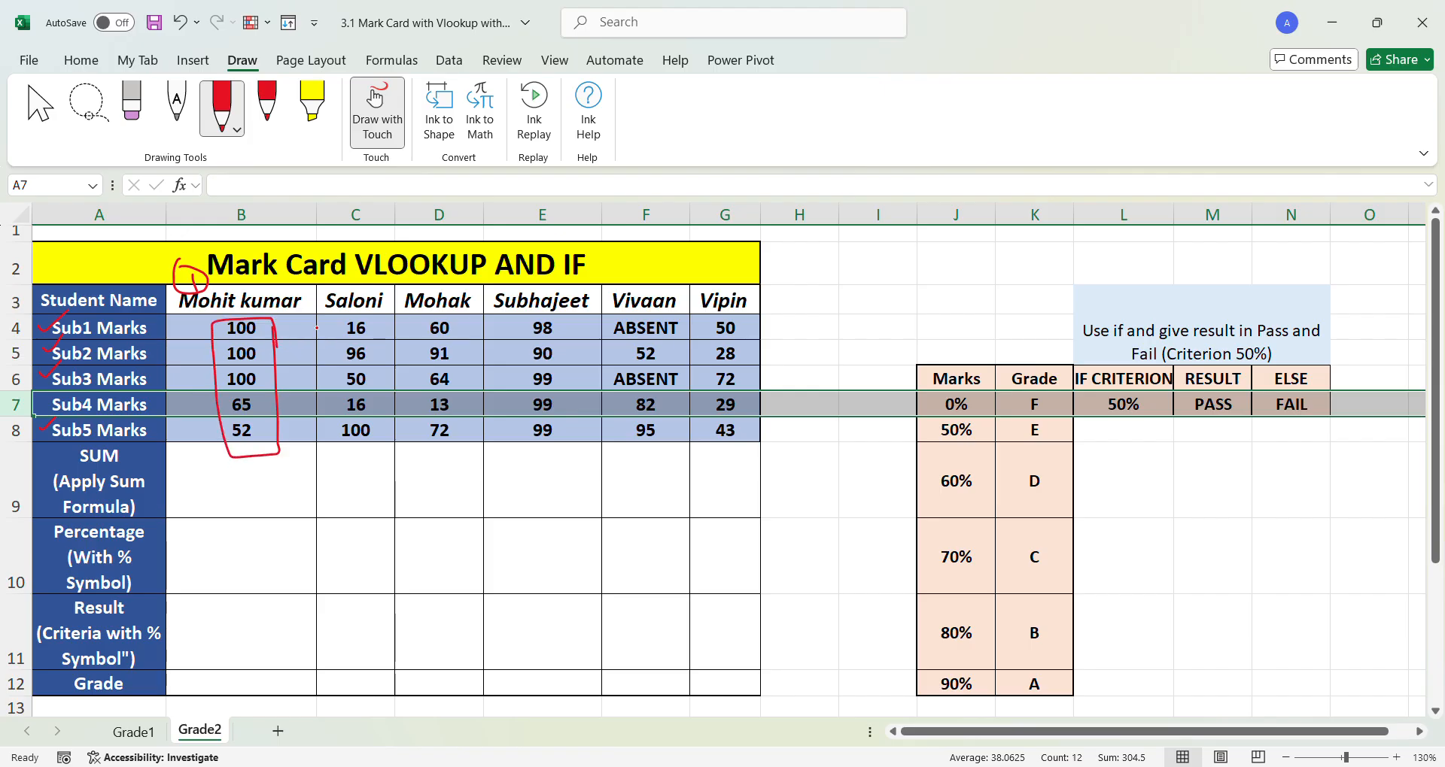
{"action": "mouse_move", "coordinate": [323, 303]}
{"action": "left_mouse_down"}
{"action": "mouse_move", "coordinate": [336, 447]}
{"action": "mouse_move", "coordinate": [386, 438]}
{"action": "mouse_move", "coordinate": [382, 314]}
{"action": "mouse_move", "coordinate": [361, 287]}
{"action": "mouse_move", "coordinate": [329, 286]}
{"action": "mouse_move", "coordinate": [326, 314]}
{"action": "left_mouse_up"}
{"action": "left_click", "coordinate": [355, 214]}
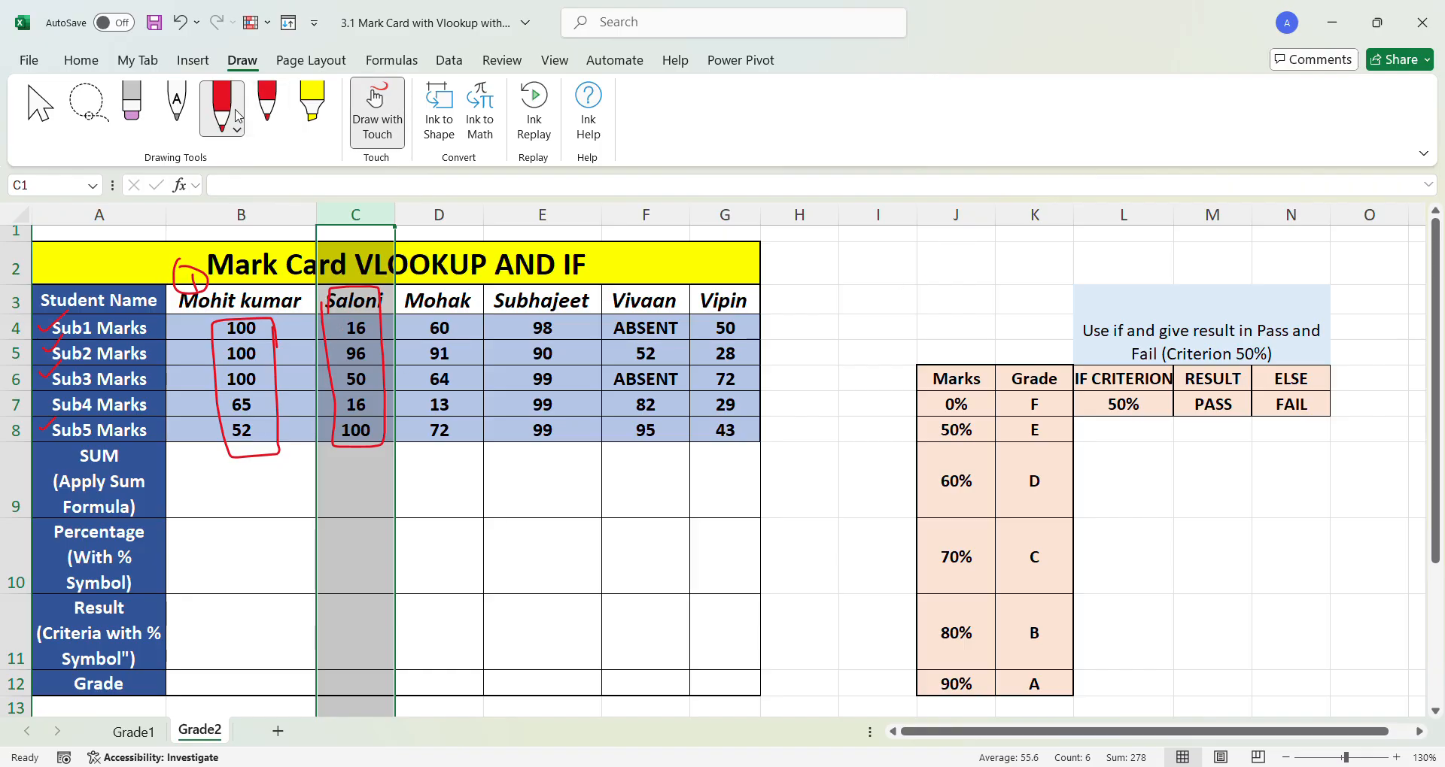
- Erase all the red ink annotations over the mark card
{"action": "left_click", "coordinate": [132, 104]}
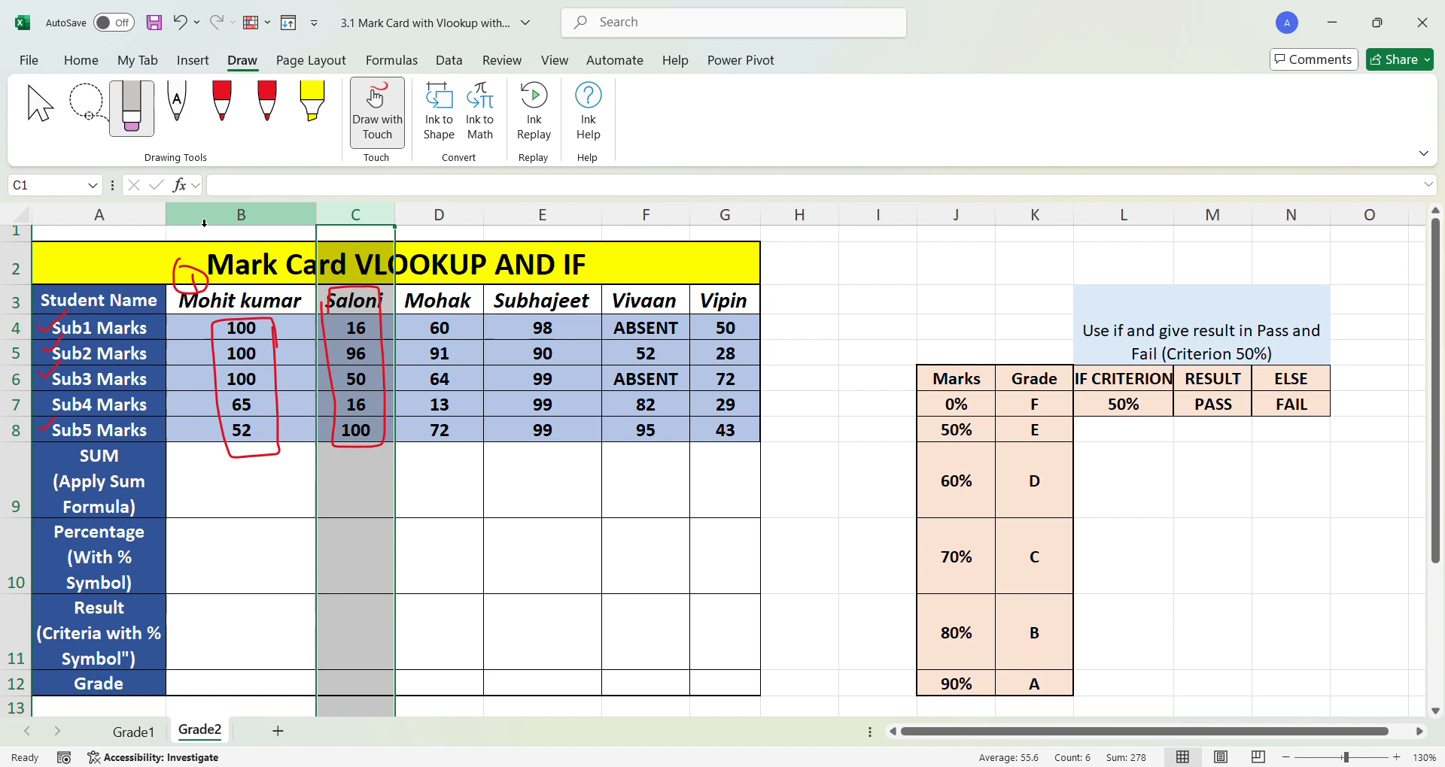
{"action": "left_click", "coordinate": [197, 271]}
{"action": "mouse_move", "coordinate": [51, 337]}
{"action": "left_mouse_down"}
{"action": "mouse_move", "coordinate": [53, 438]}
{"action": "mouse_move", "coordinate": [426, 252]}
{"action": "left_mouse_up"}
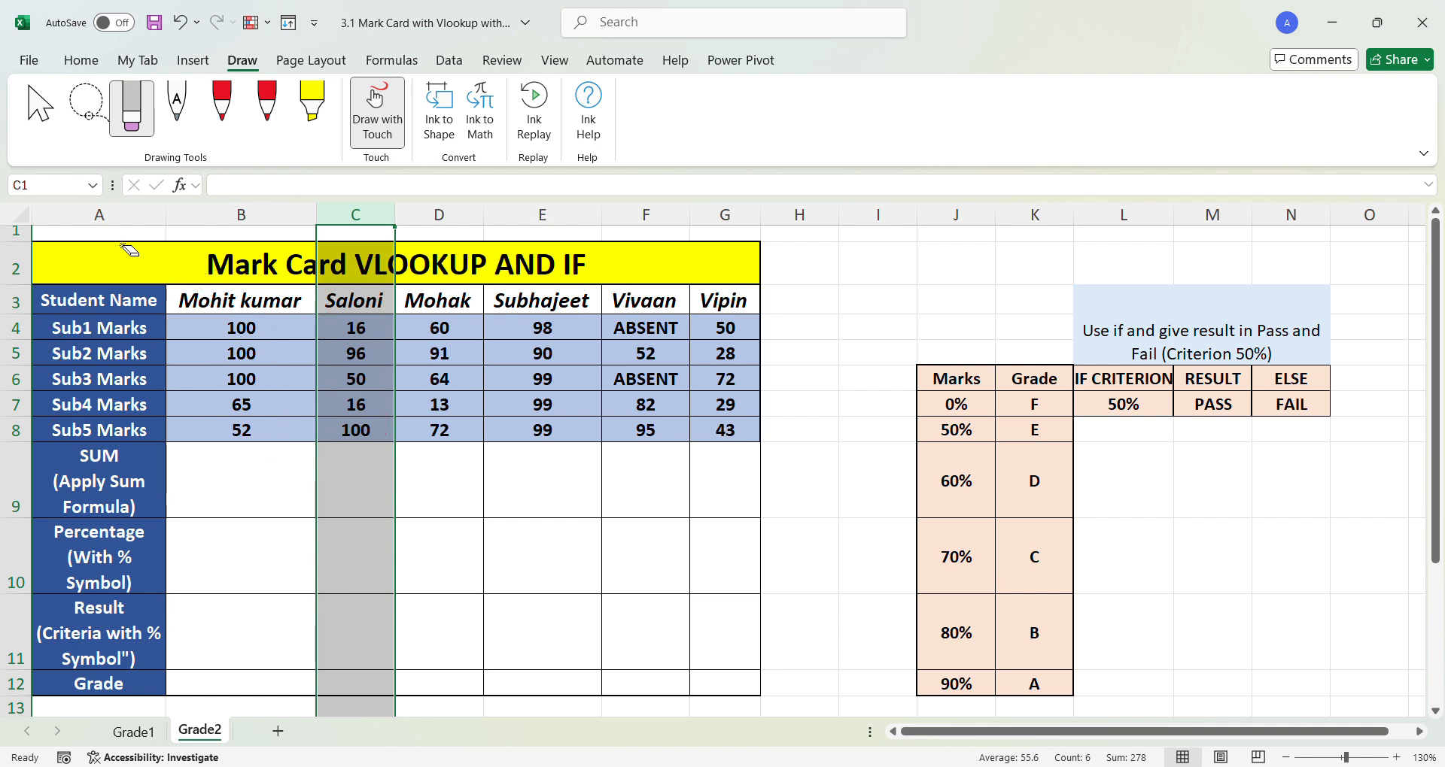
{"action": "left_click", "coordinate": [94, 61]}
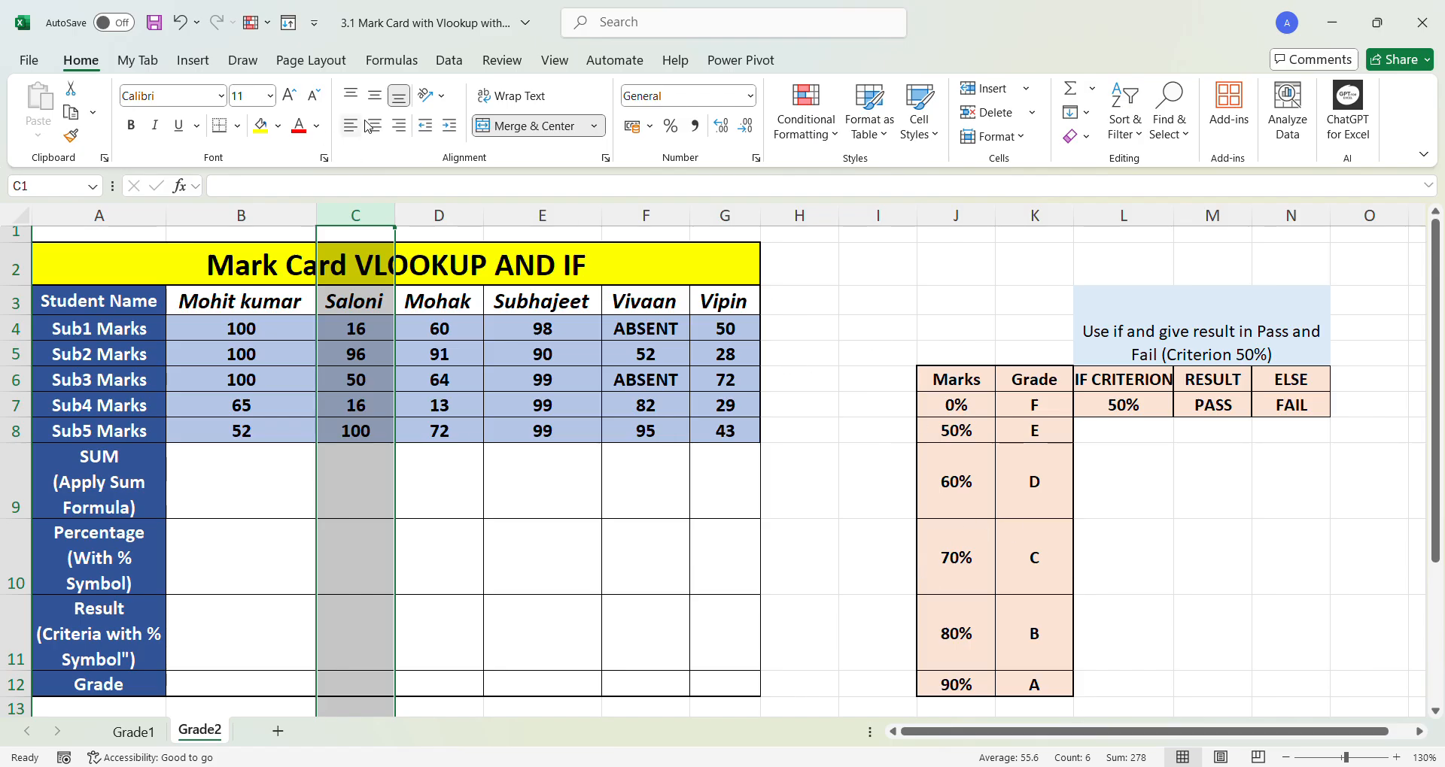
{"action": "left_click", "coordinate": [238, 63]}
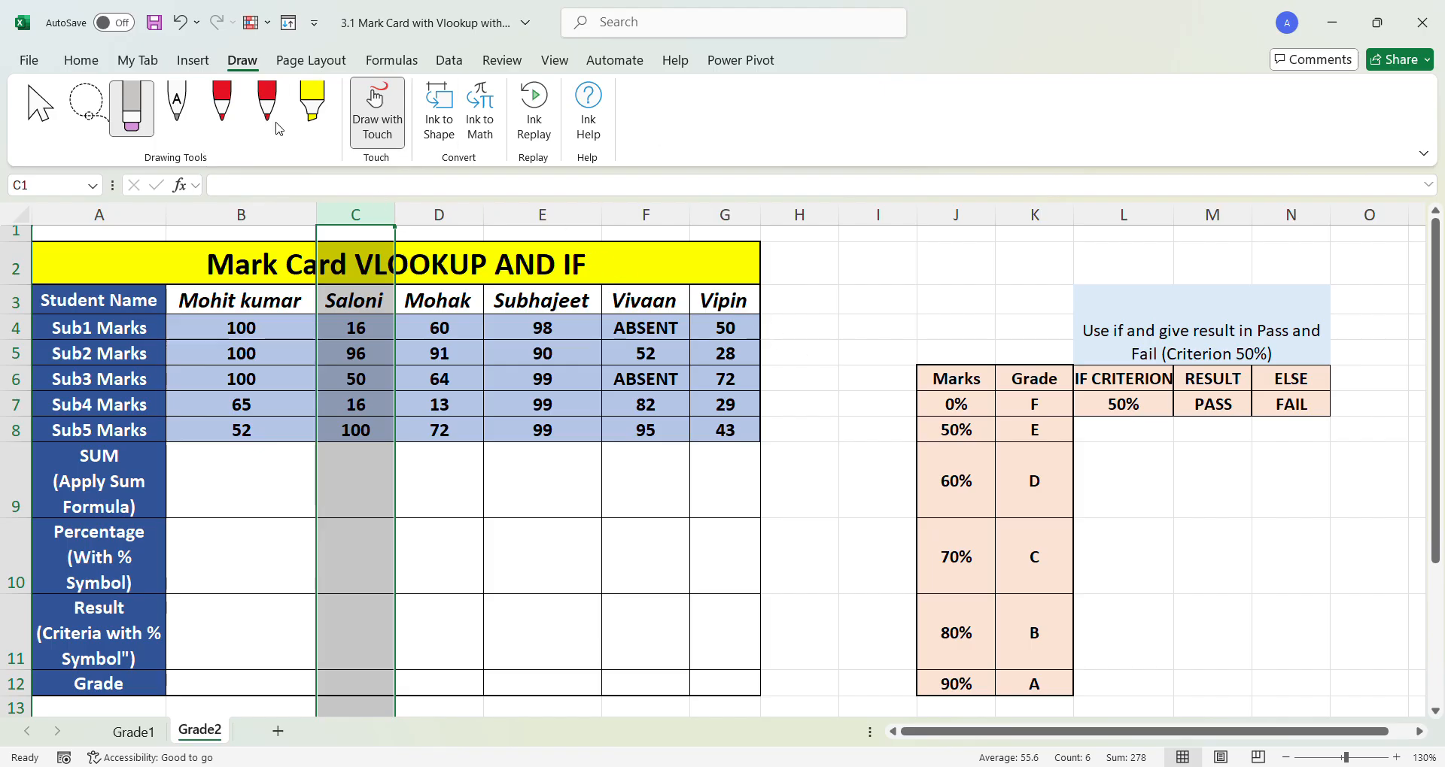
{"action": "left_click", "coordinate": [223, 91]}
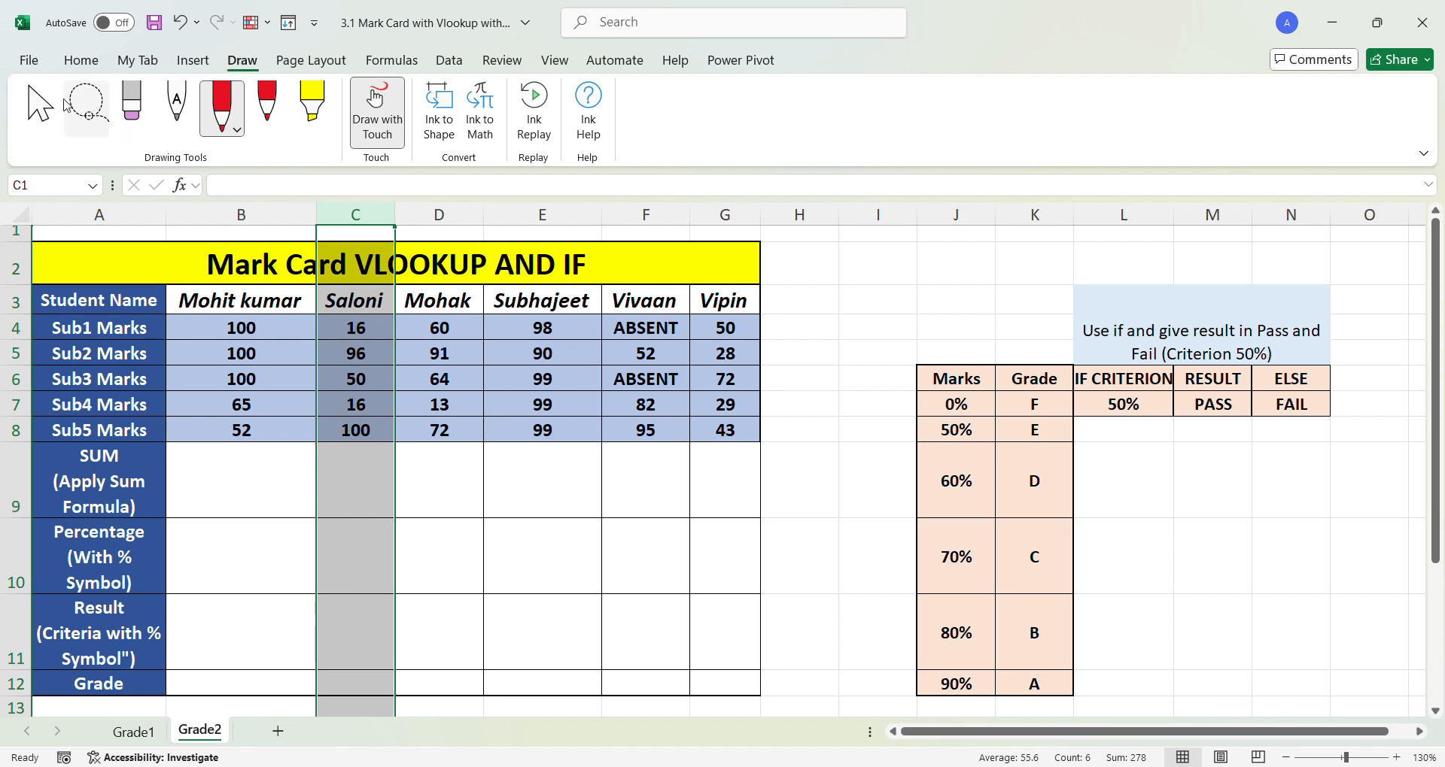
- Total the first student's five subject marks in B9 with =SUM(B4:B8)
{"action": "left_click", "coordinate": [40, 105]}
{"action": "left_click", "coordinate": [81, 60]}
{"action": "left_click", "coordinate": [247, 478]}
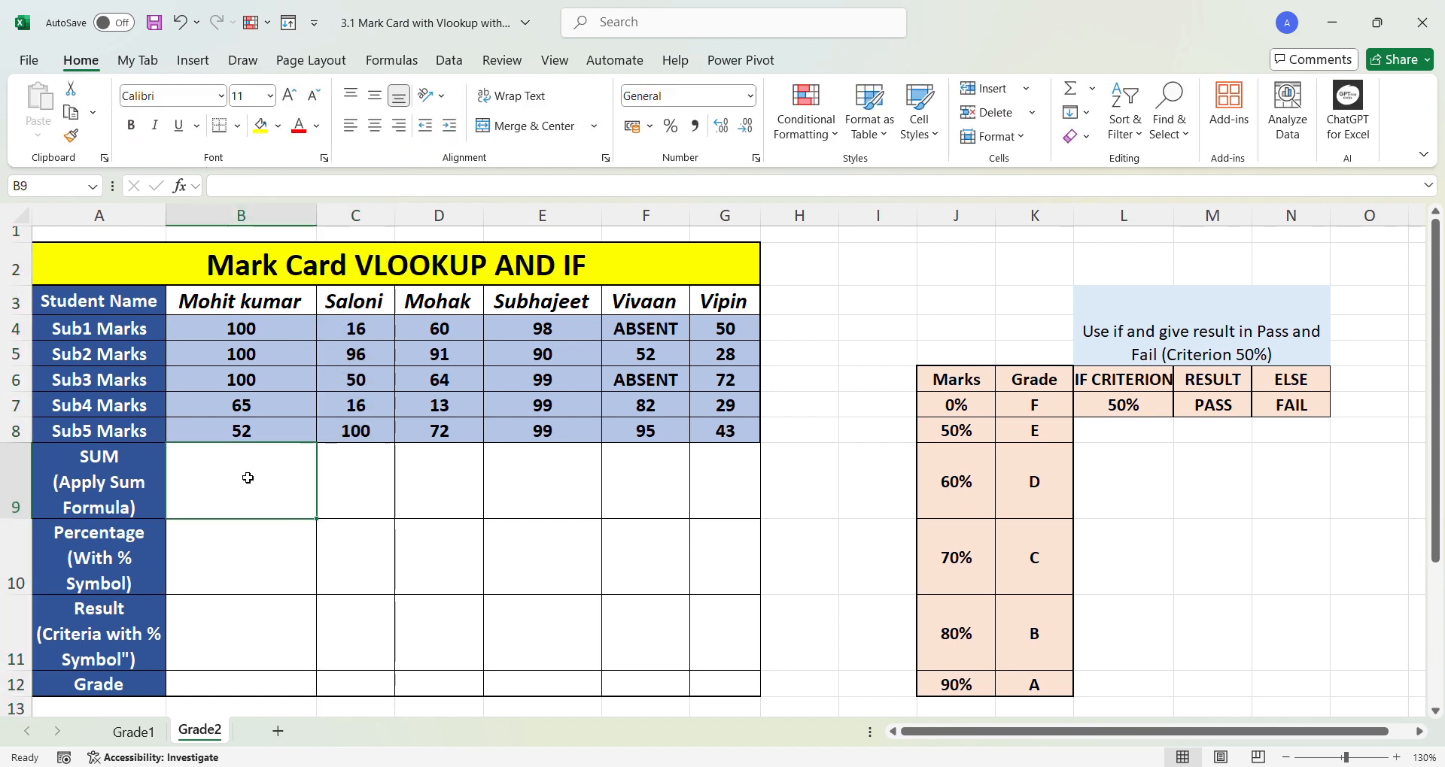
{"action": "type", "text": "="}
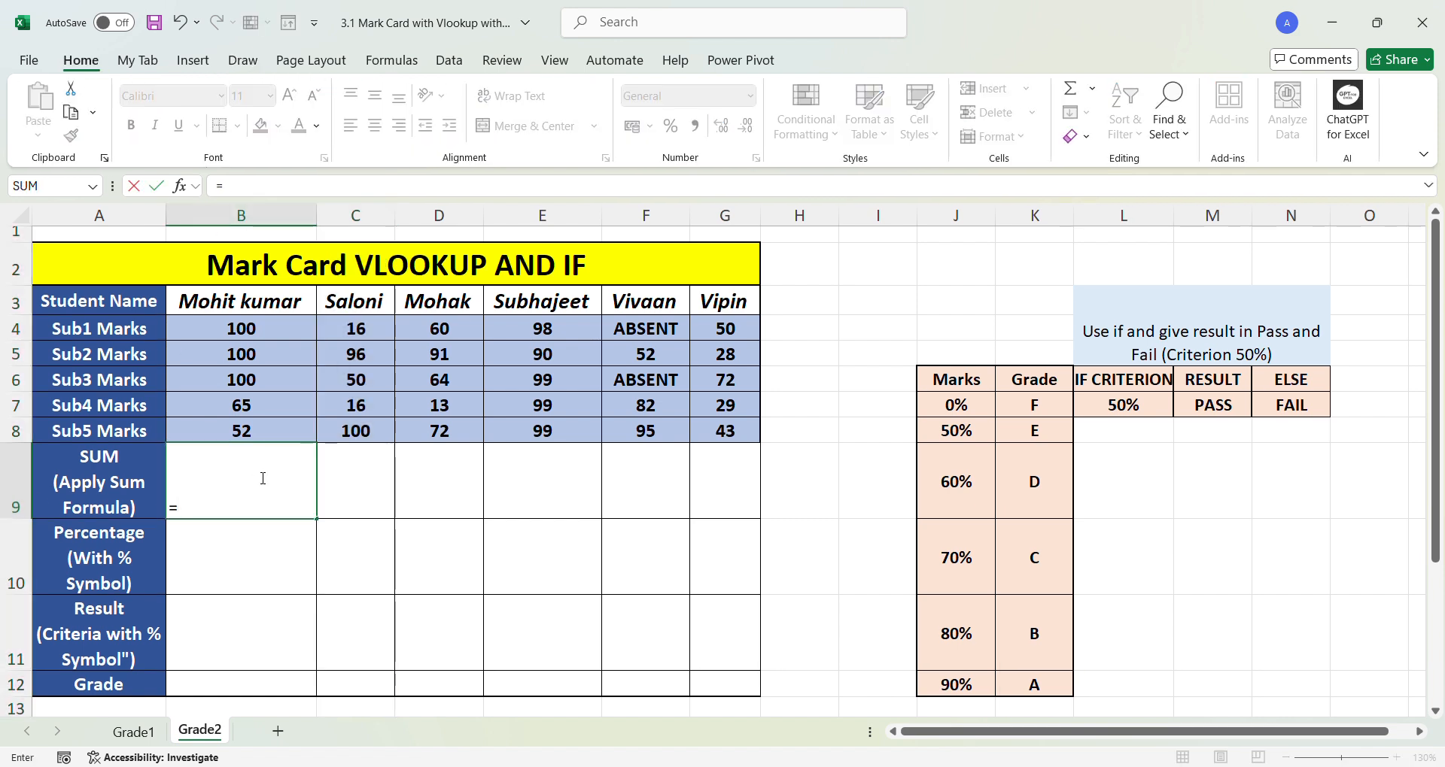
{"action": "type", "text": "sum("}
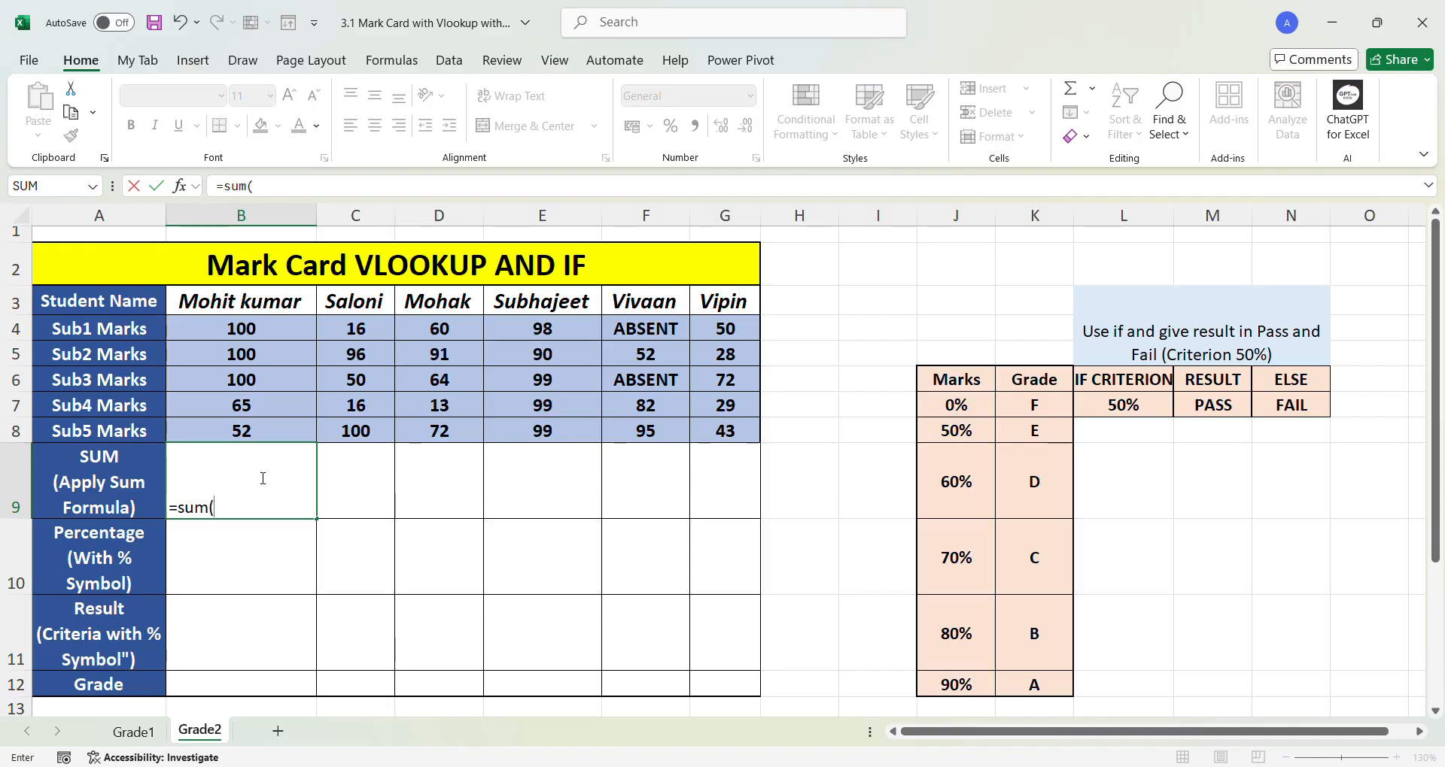
{"action": "left_click", "coordinate": [281, 337]}
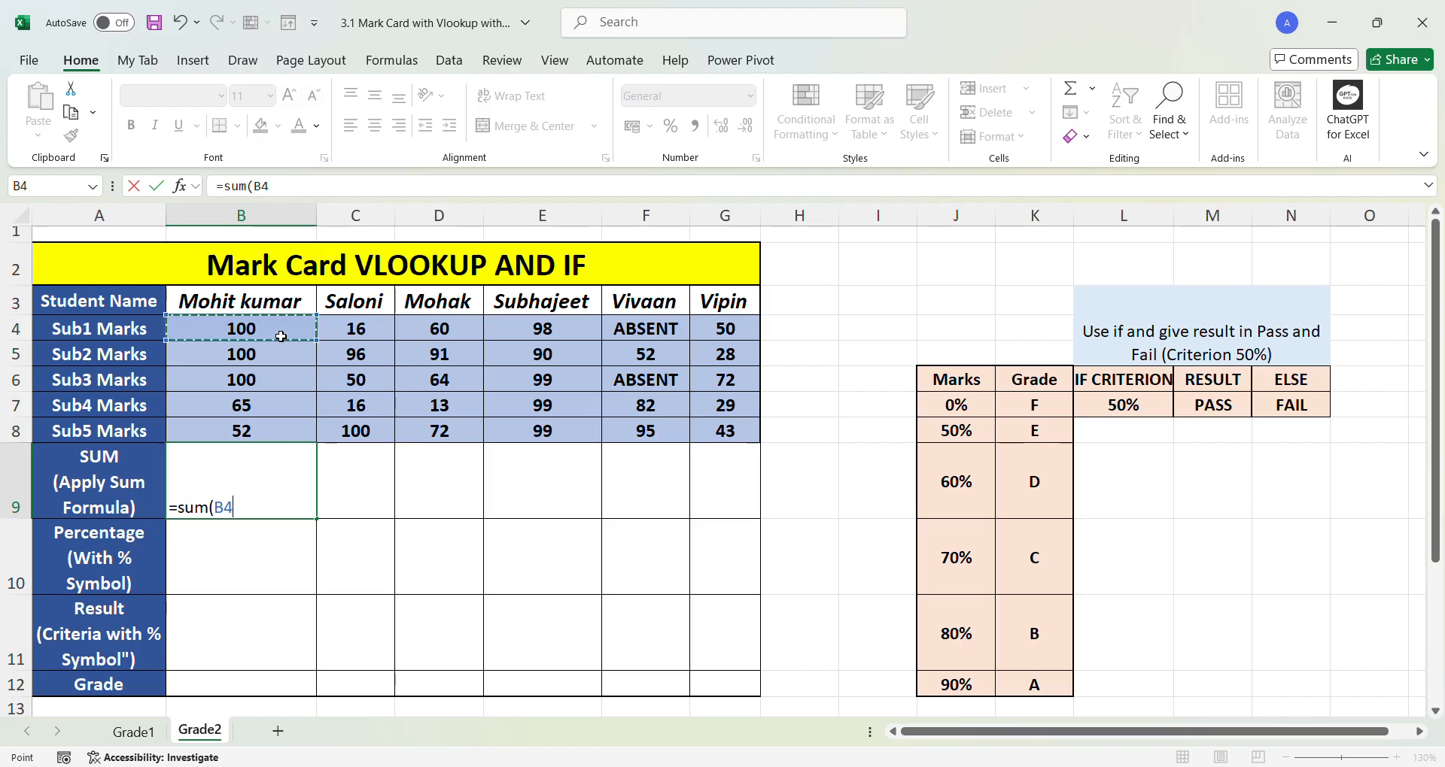
{"action": "left_click_drag", "start_coordinate": [281, 337], "coordinate": [268, 427]}
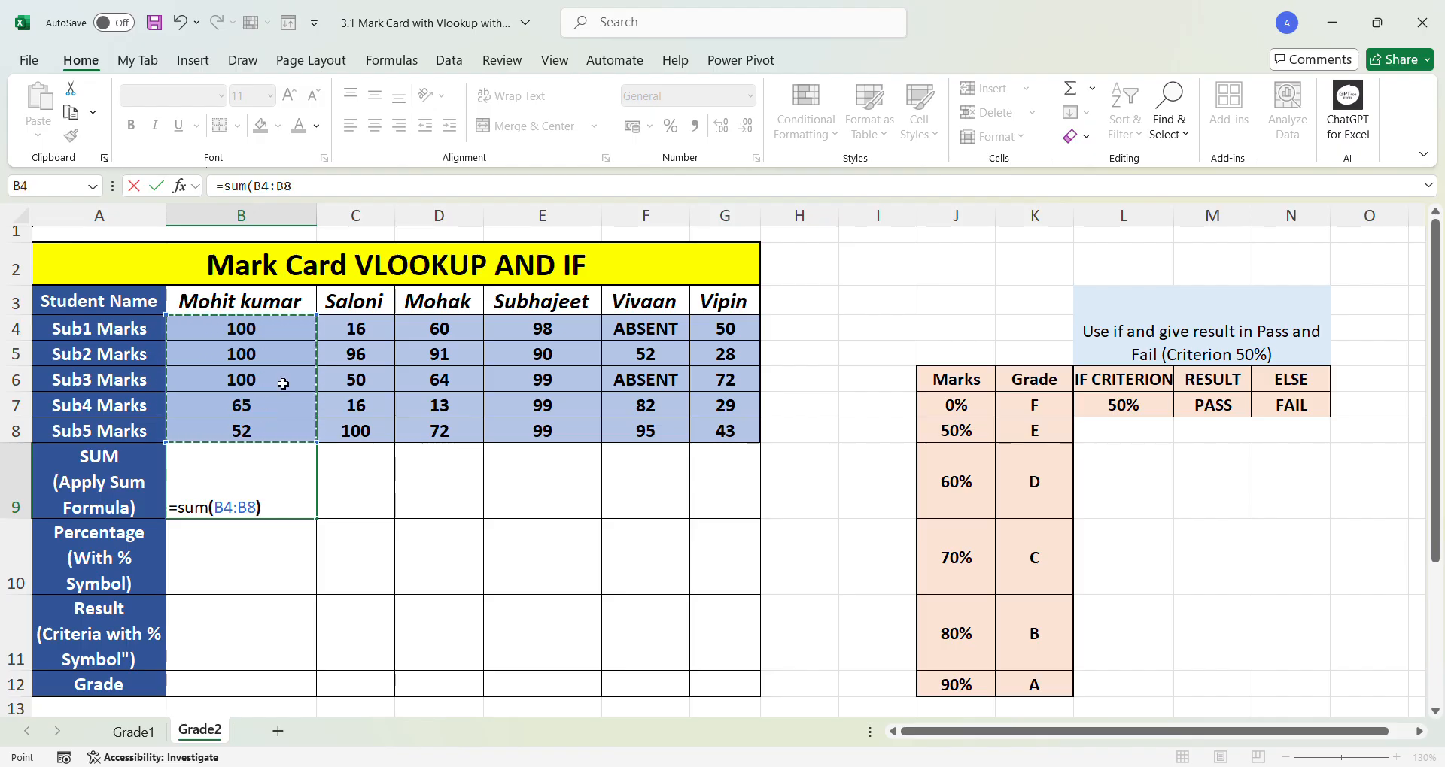
{"action": "type", "text": ")"}
{"action": "key", "text": "ctrl+Return"}
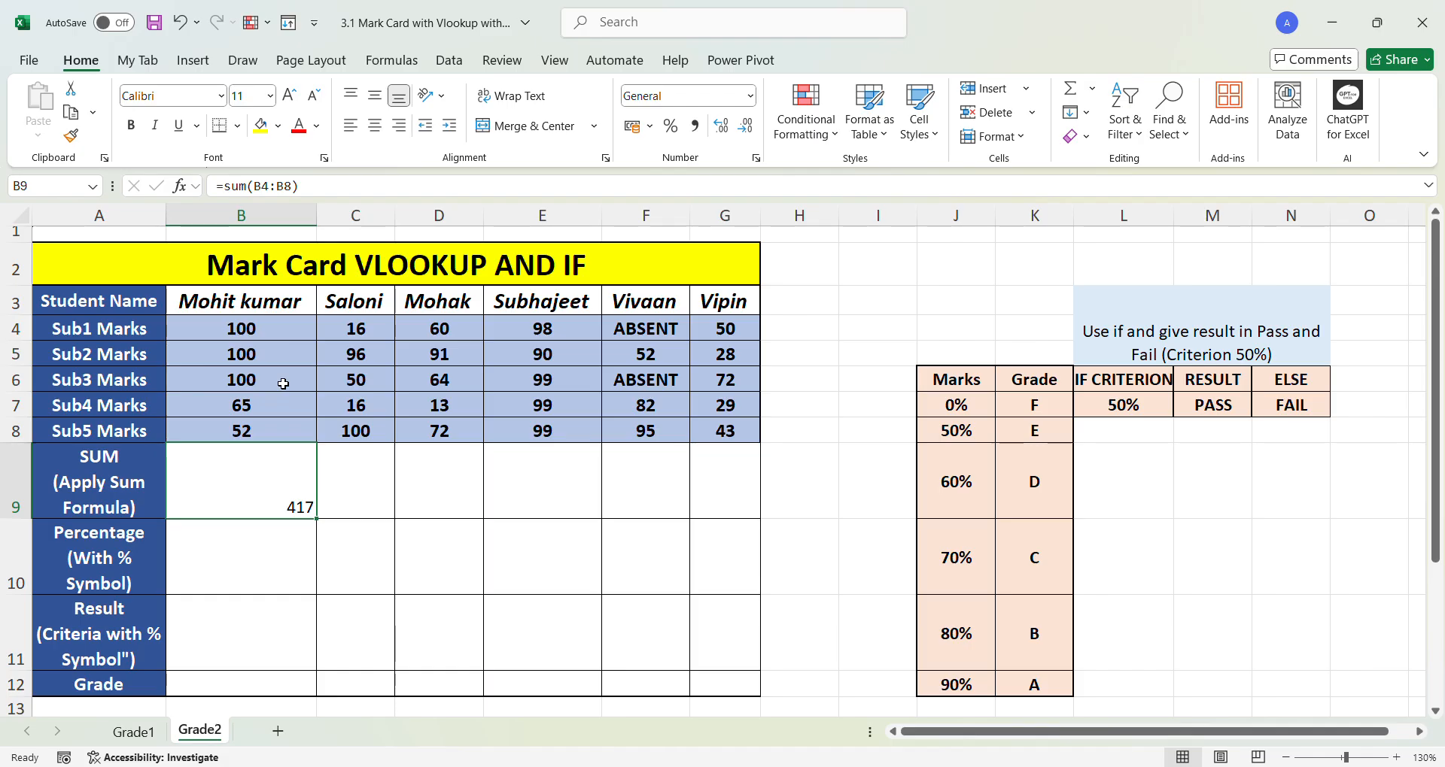
- Calculate the first student's percentage in B10 with =B9/500 and check the cell's number format
{"action": "left_click", "coordinate": [277, 557]}
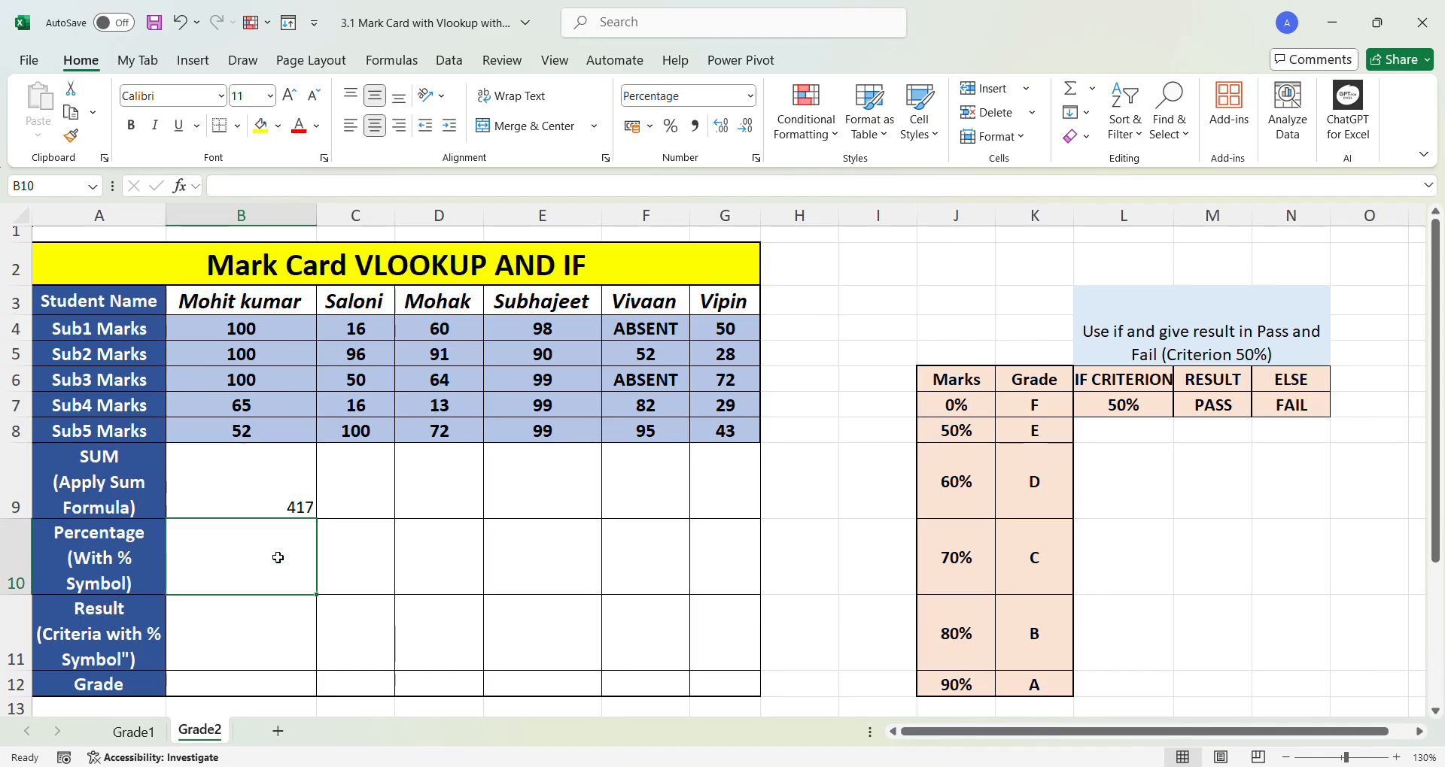
{"action": "type", "text": "="}
{"action": "left_click", "coordinate": [277, 499]}
{"action": "type", "text": "/"}
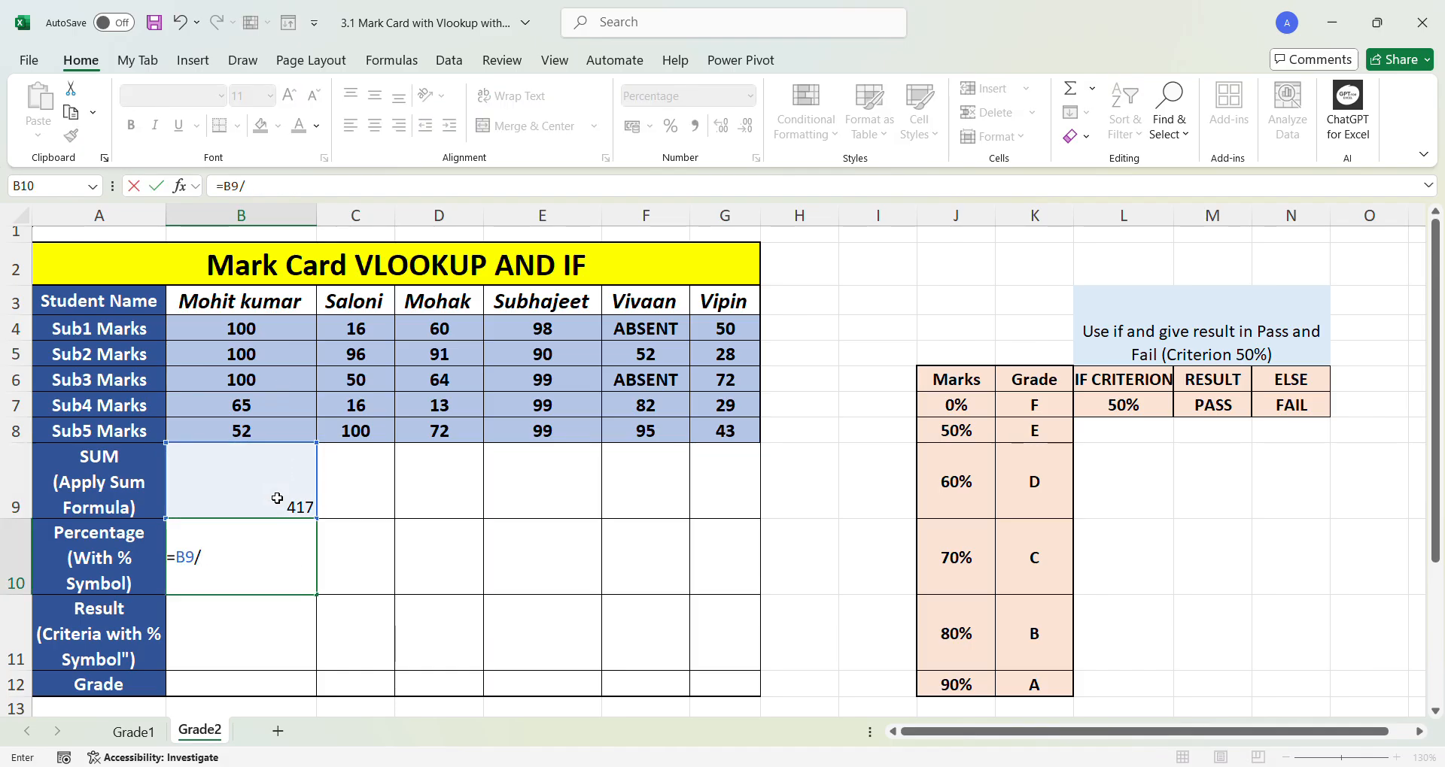
{"action": "type", "text": "500"}
{"action": "key", "text": "Return"}
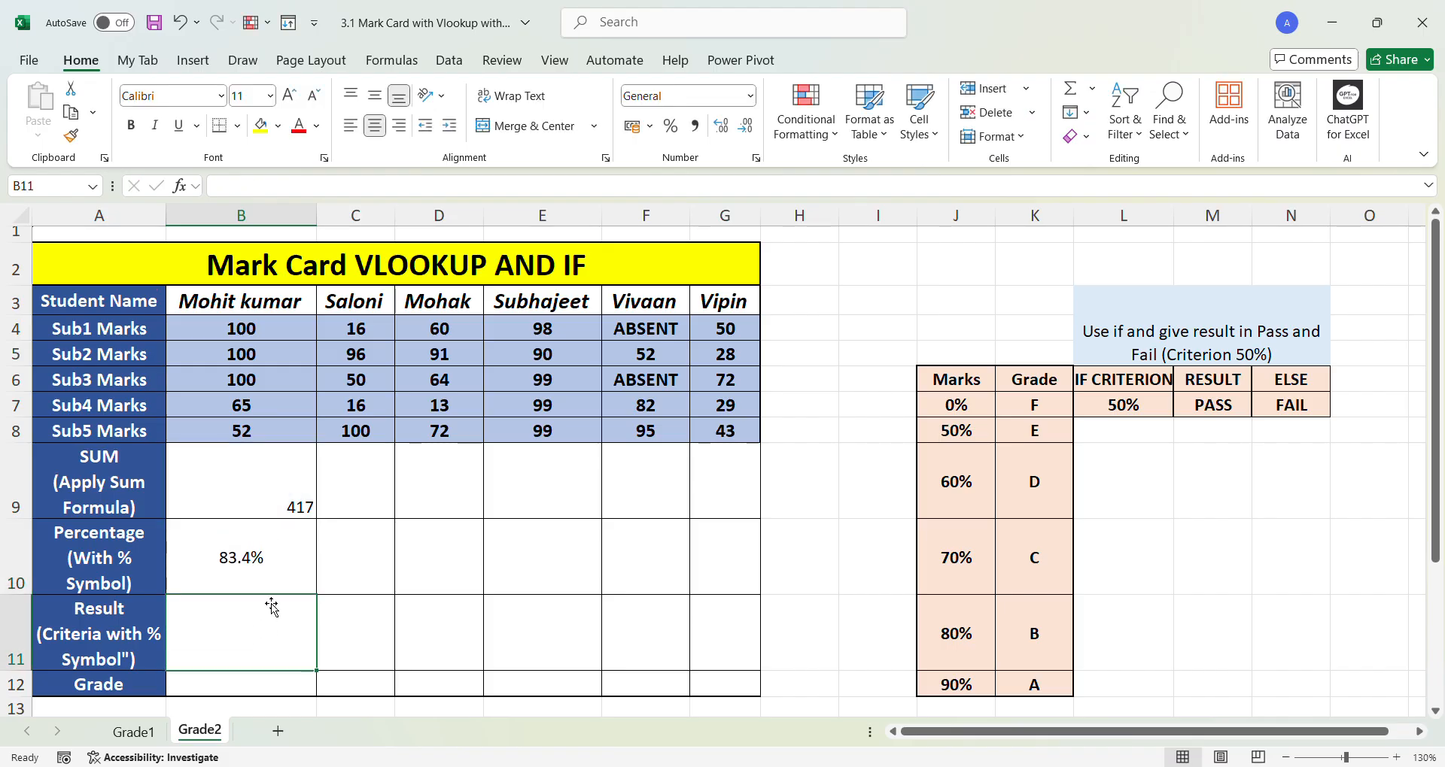
{"action": "left_click", "coordinate": [251, 566]}
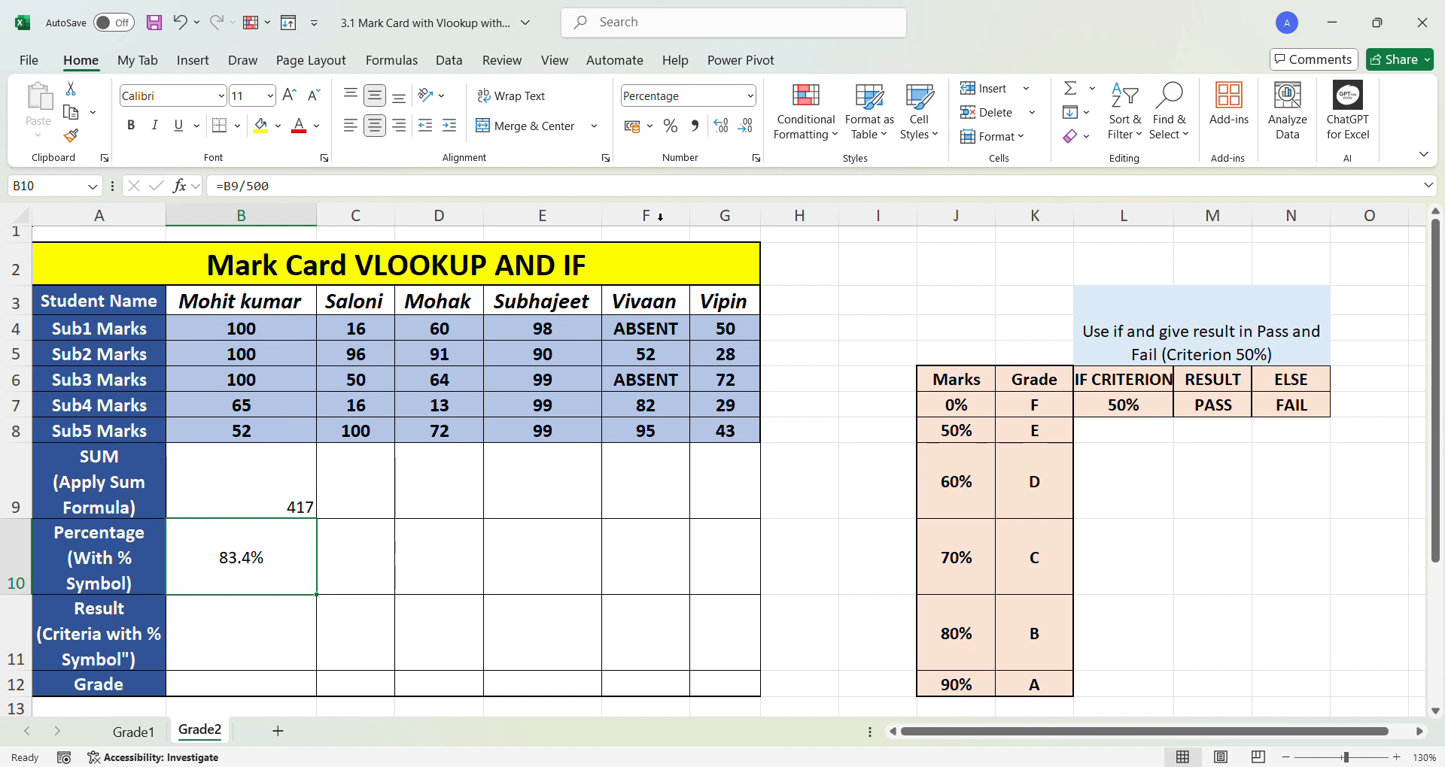
{"action": "left_click", "coordinate": [700, 106]}
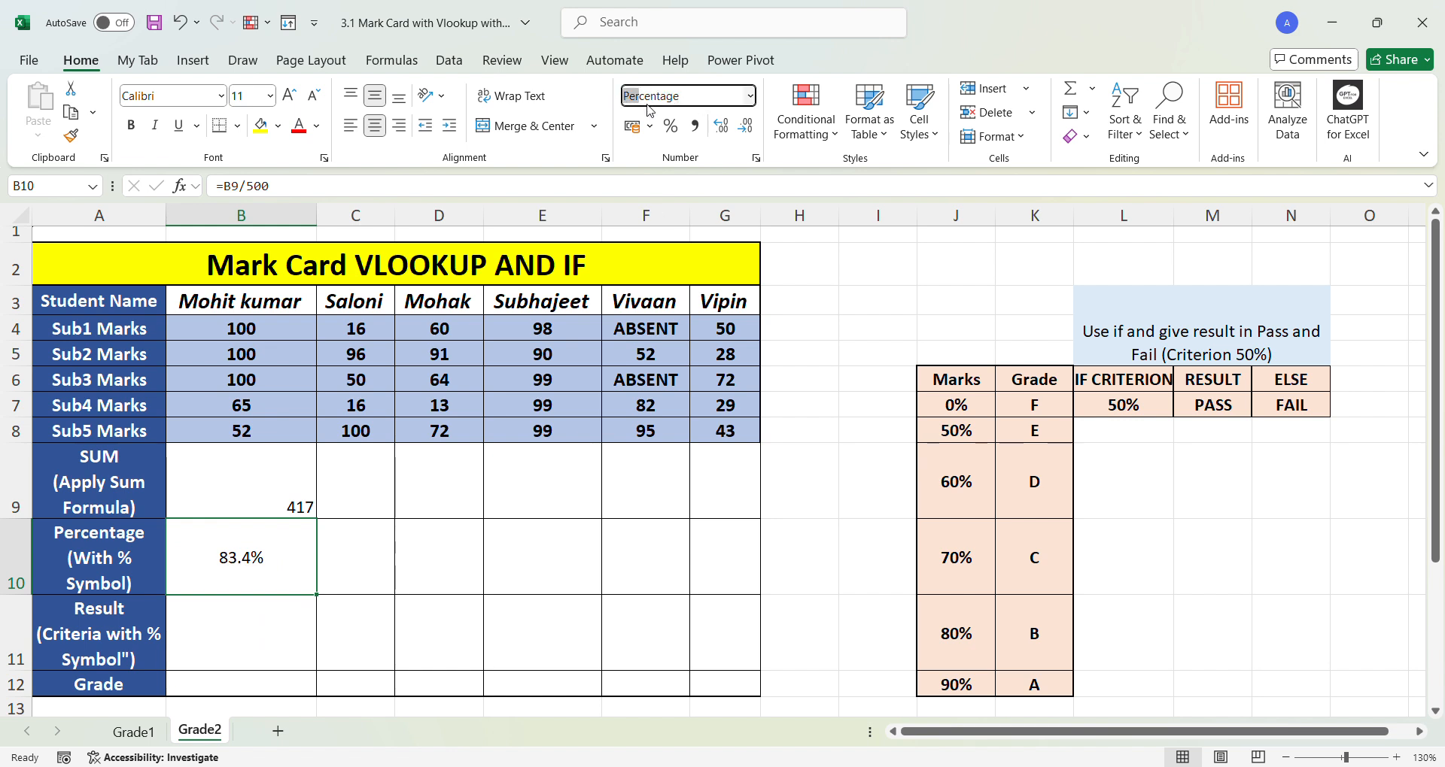
- Enter =IF(B10>=$L$7,$M$7,$N$7) in B11 to give the first student's pass/fail result with locked criterion references
{"action": "left_click", "coordinate": [259, 634]}
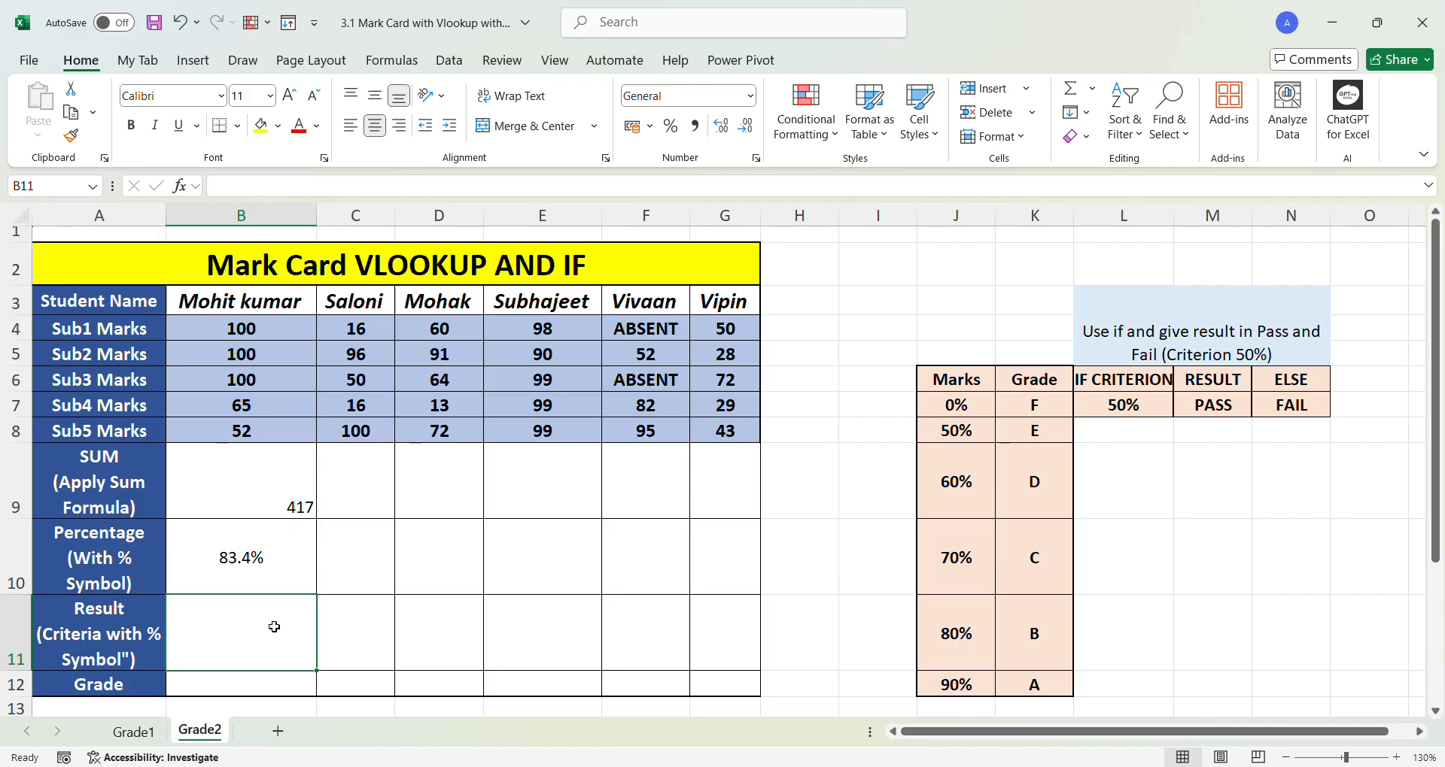
{"action": "type", "text": "="}
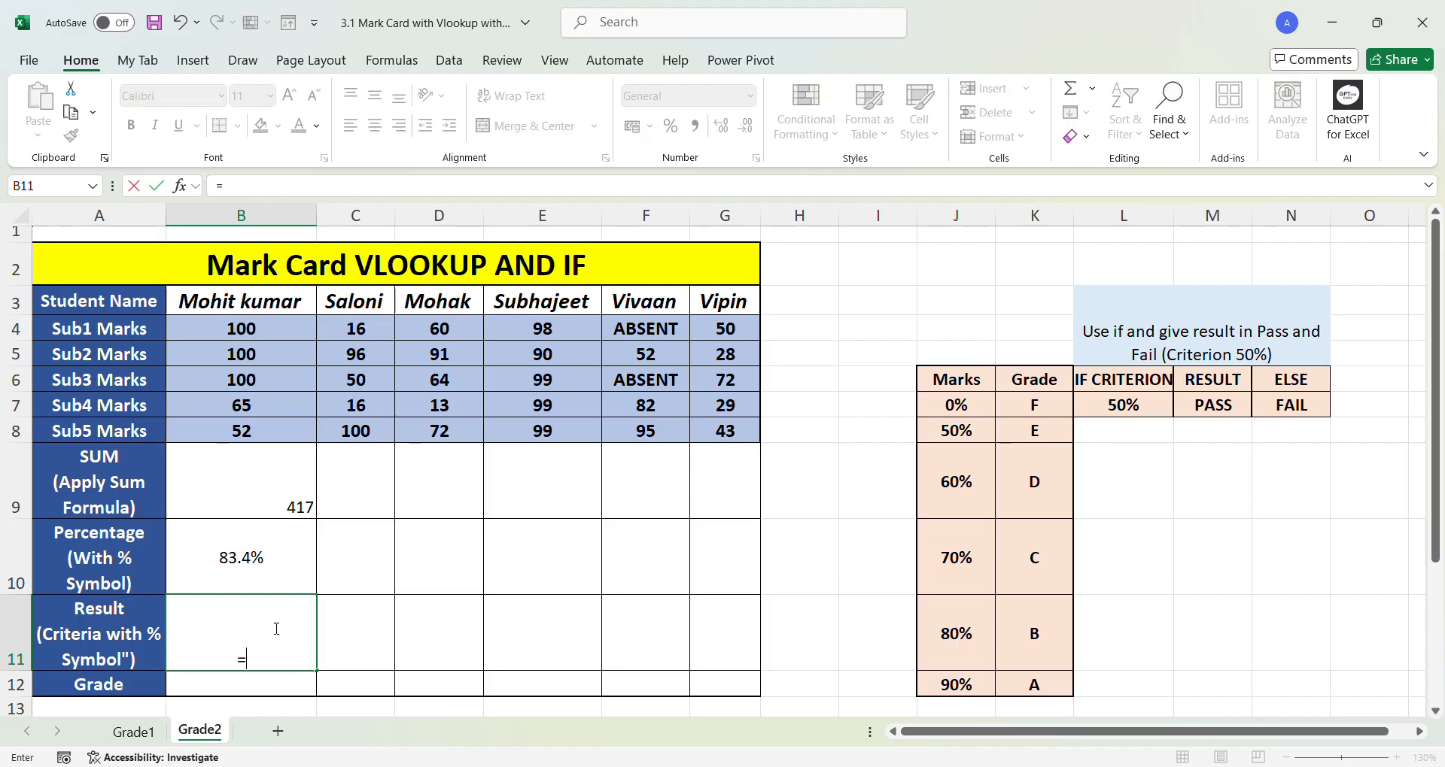
{"action": "type", "text": "if("}
{"action": "left_click", "coordinate": [265, 562]}
{"action": "type", "text": ">="}
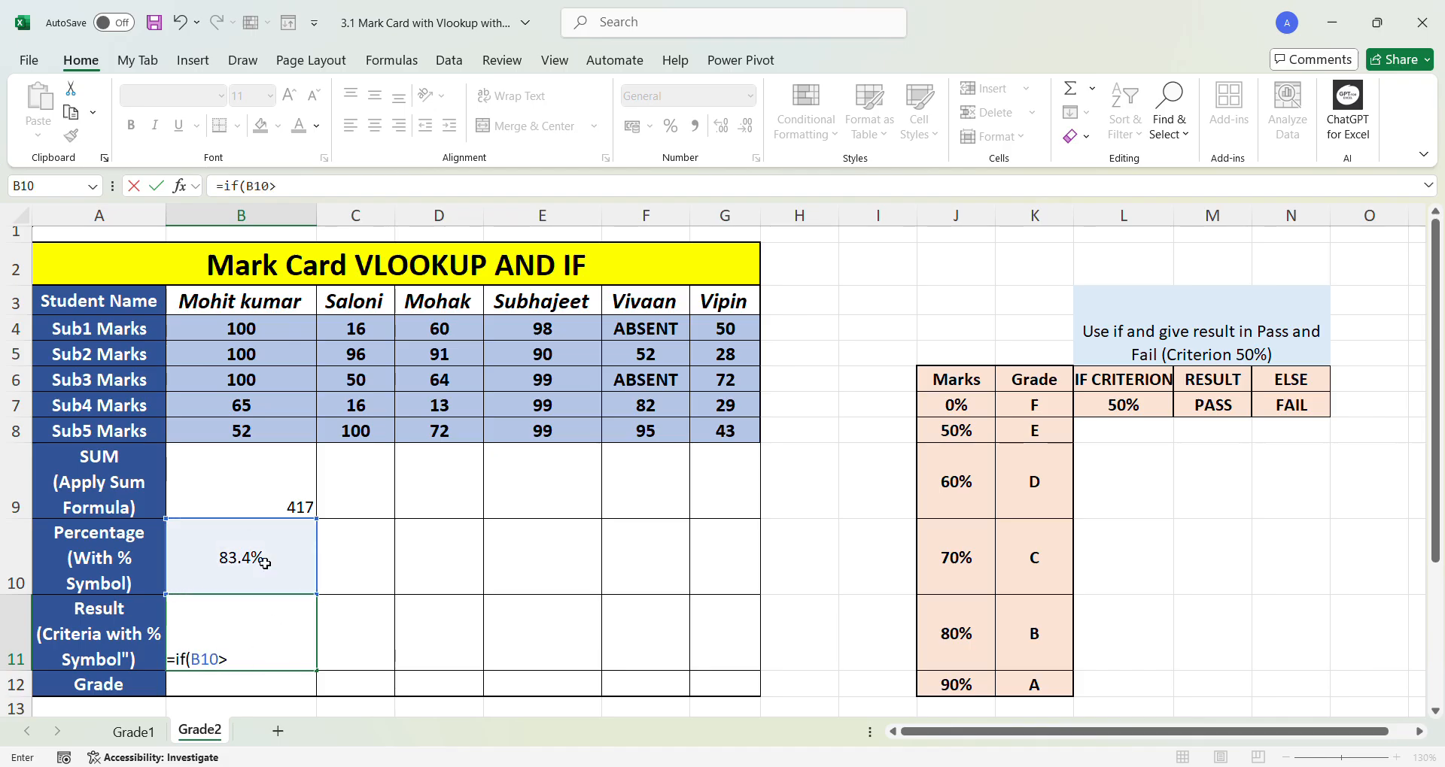
{"action": "left_click", "coordinate": [1132, 413]}
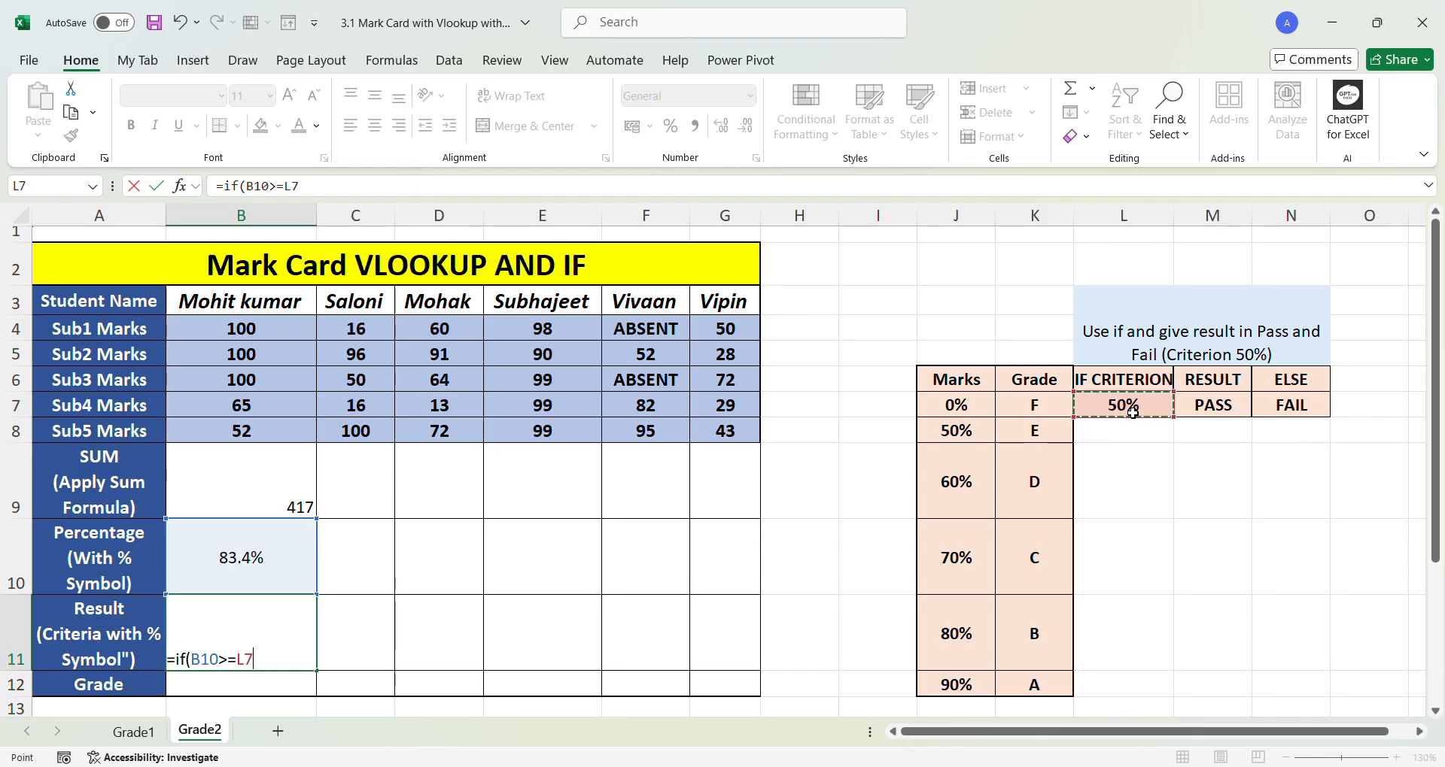
{"action": "key", "text": "F4"}
{"action": "type", "text": ","}
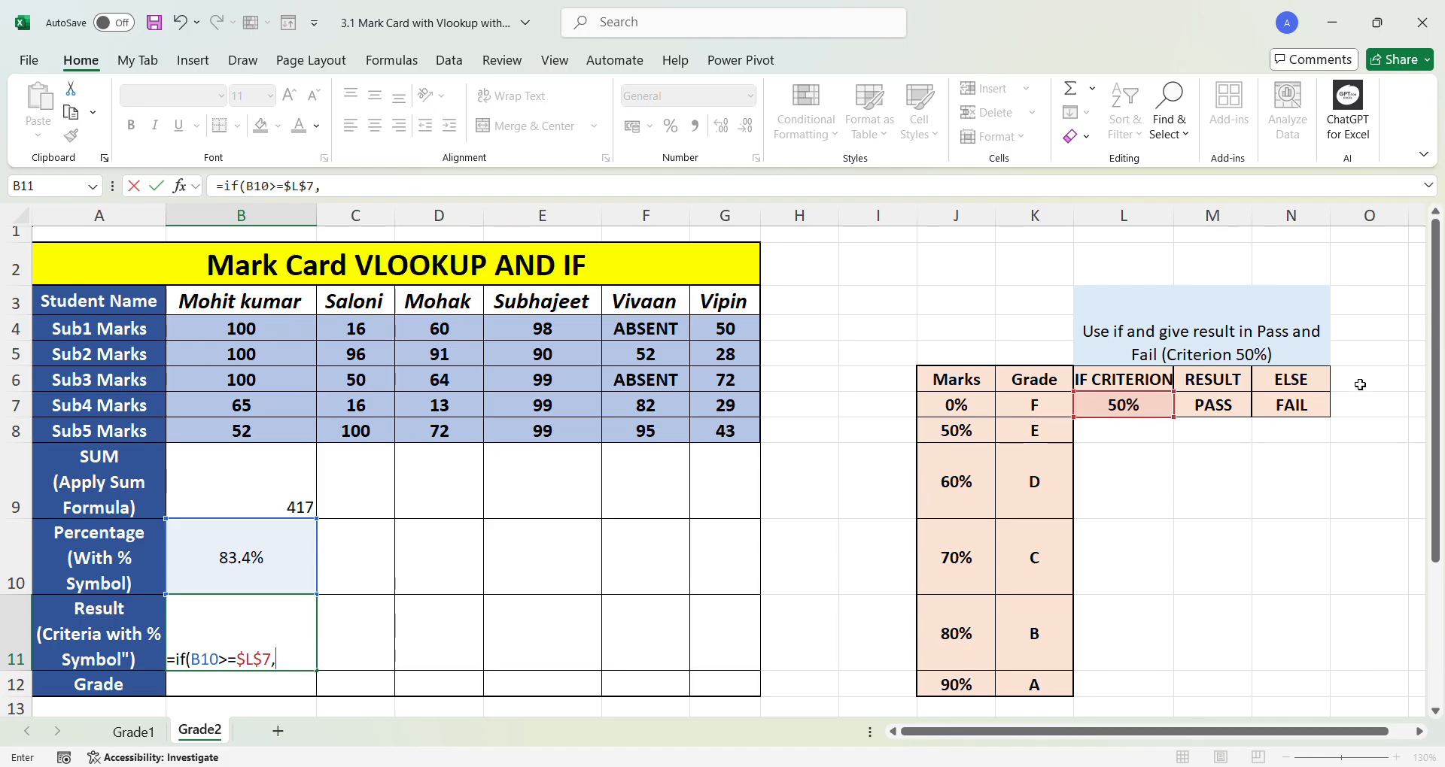
{"action": "left_click", "coordinate": [1204, 409]}
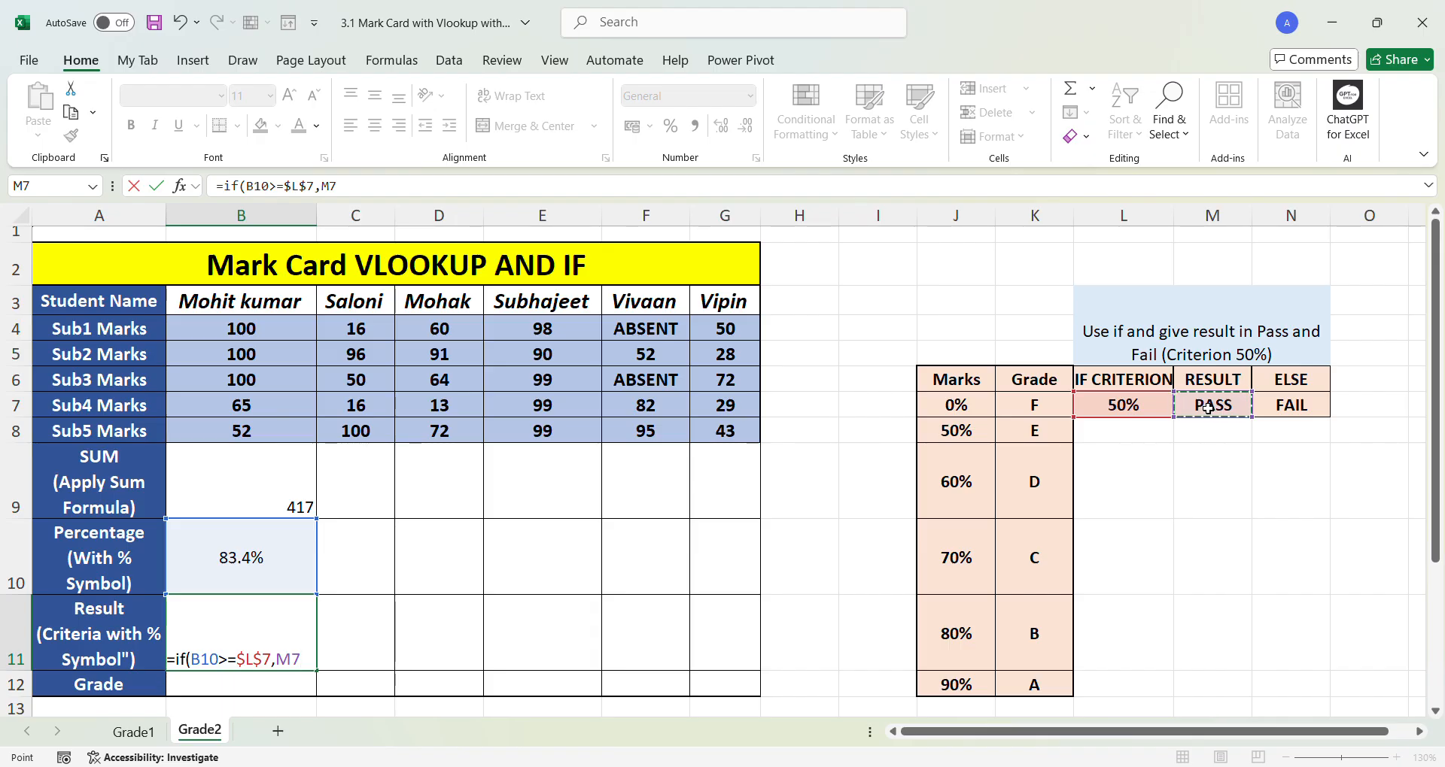
{"action": "key", "text": "F4"}
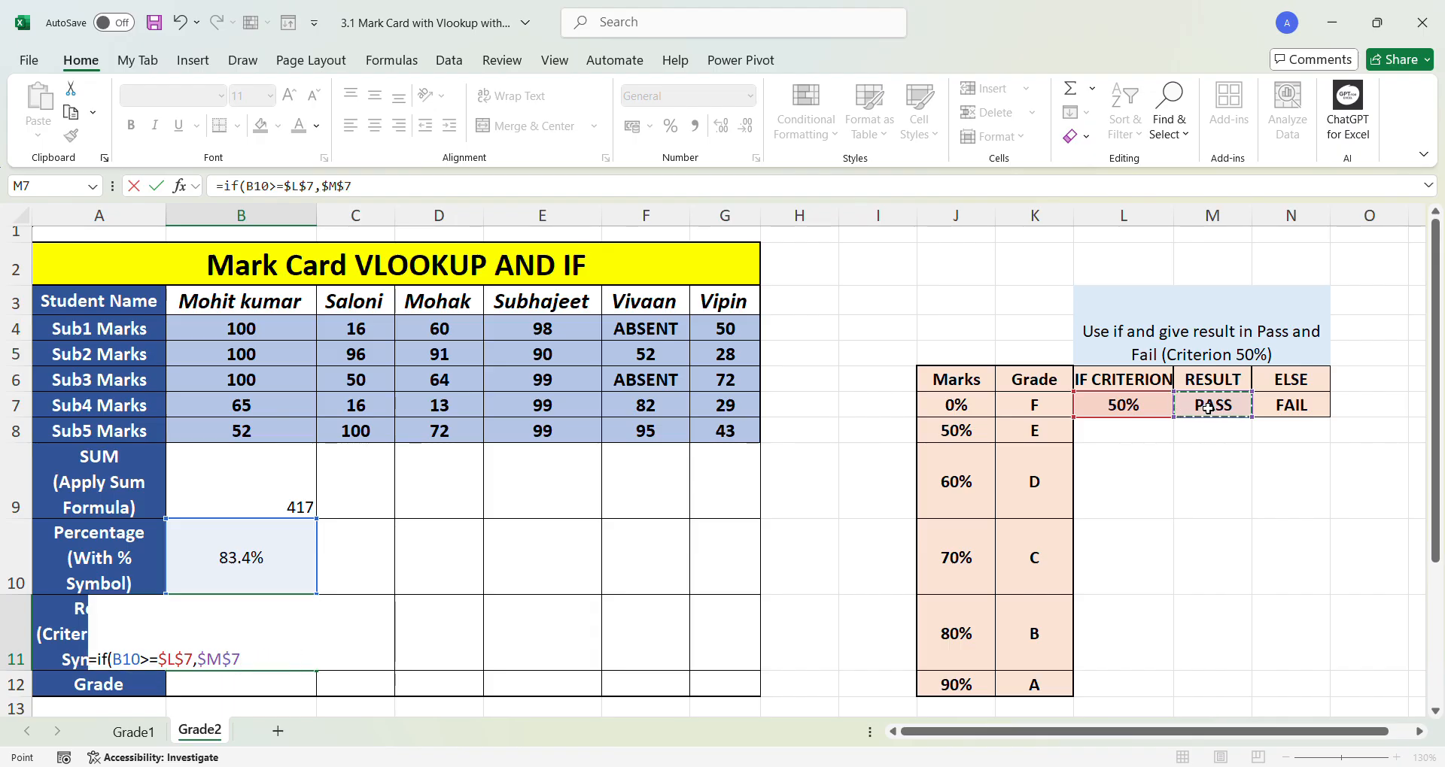
{"action": "type", "text": ","}
{"action": "left_click", "coordinate": [1295, 413]}
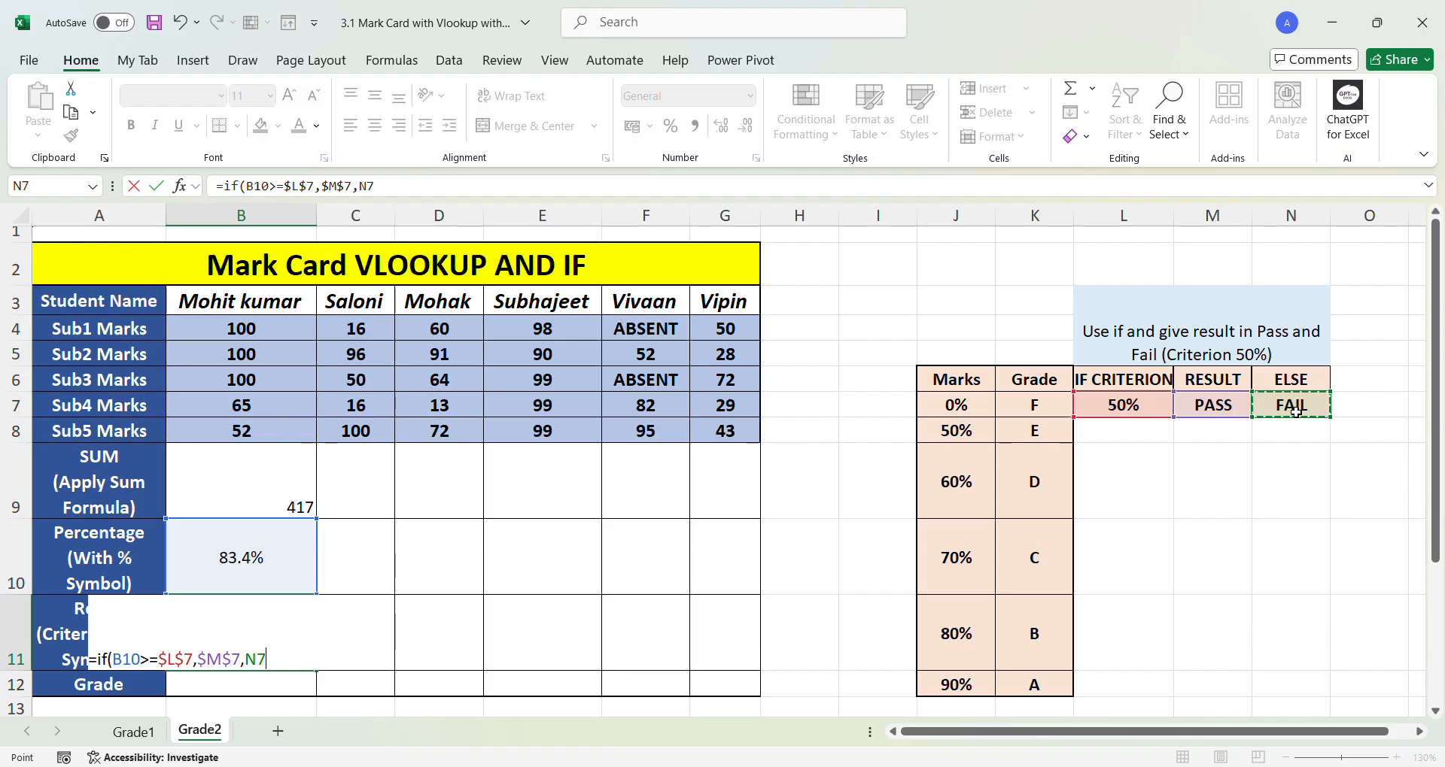
{"action": "key", "text": "F4"}
{"action": "type", "text": ")"}
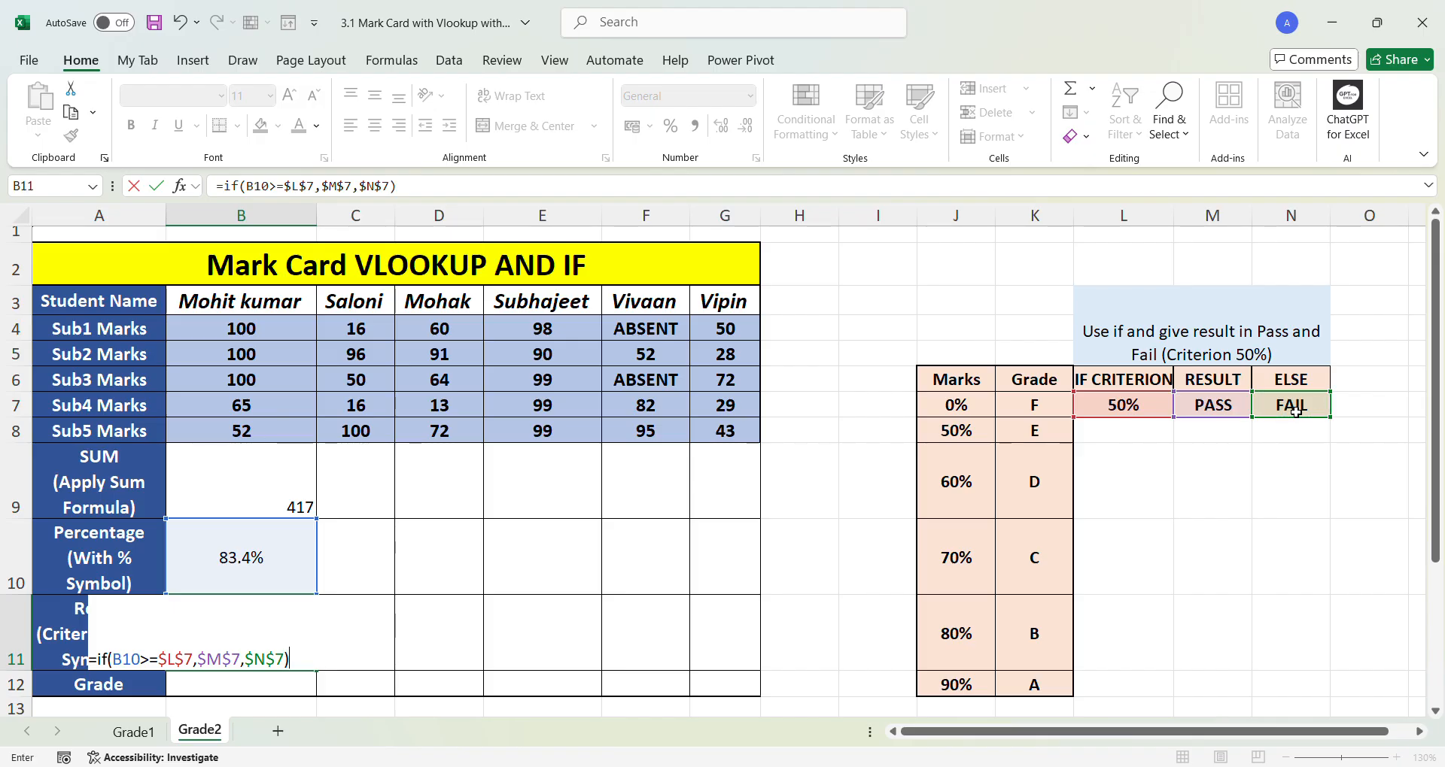
{"action": "key", "text": "ctrl+Return"}
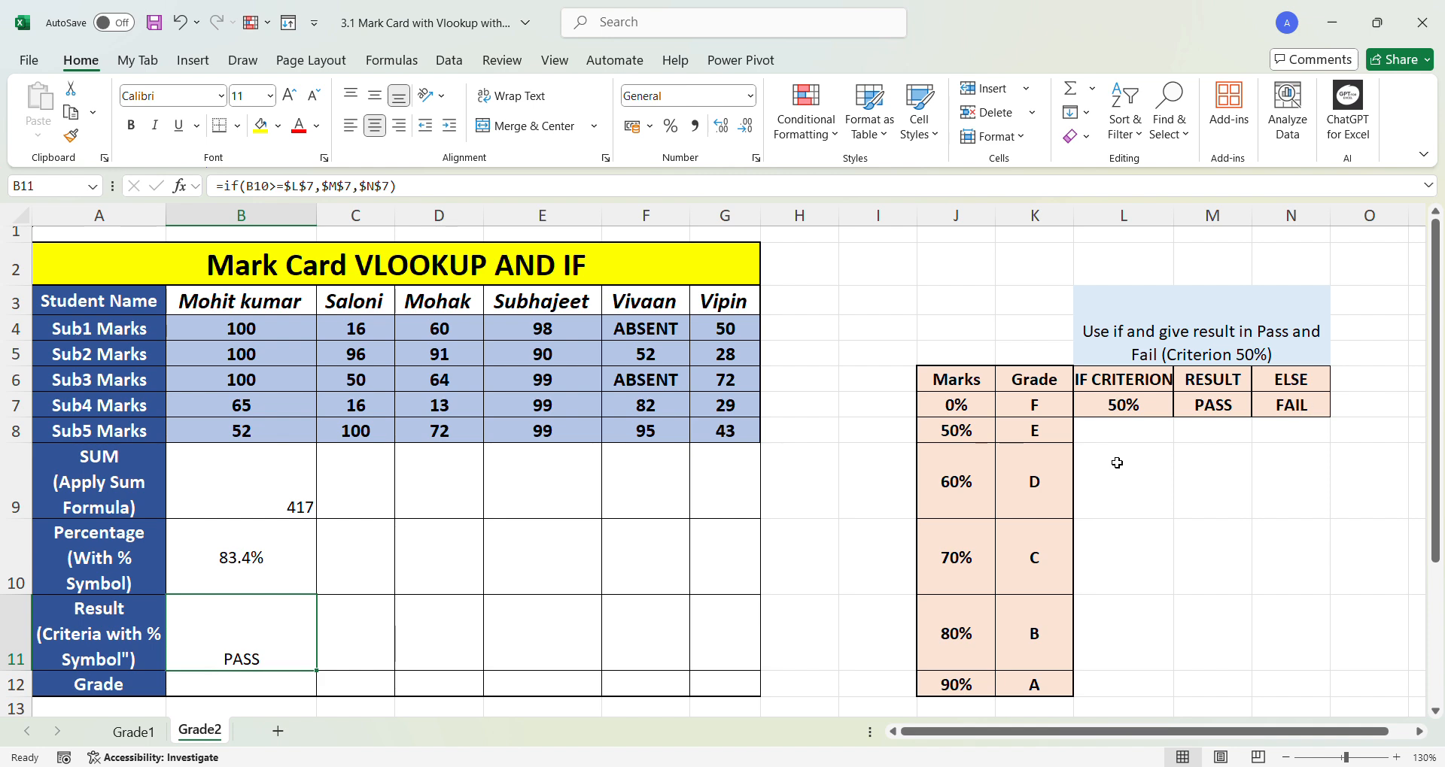
- Look up the first student's grade in B12 with =VLOOKUP(B10,$J$7:$K$12,2,TRUE)
{"action": "scroll", "coordinate": [484, 516], "scroll_direction": "down", "scroll_amount": 1}
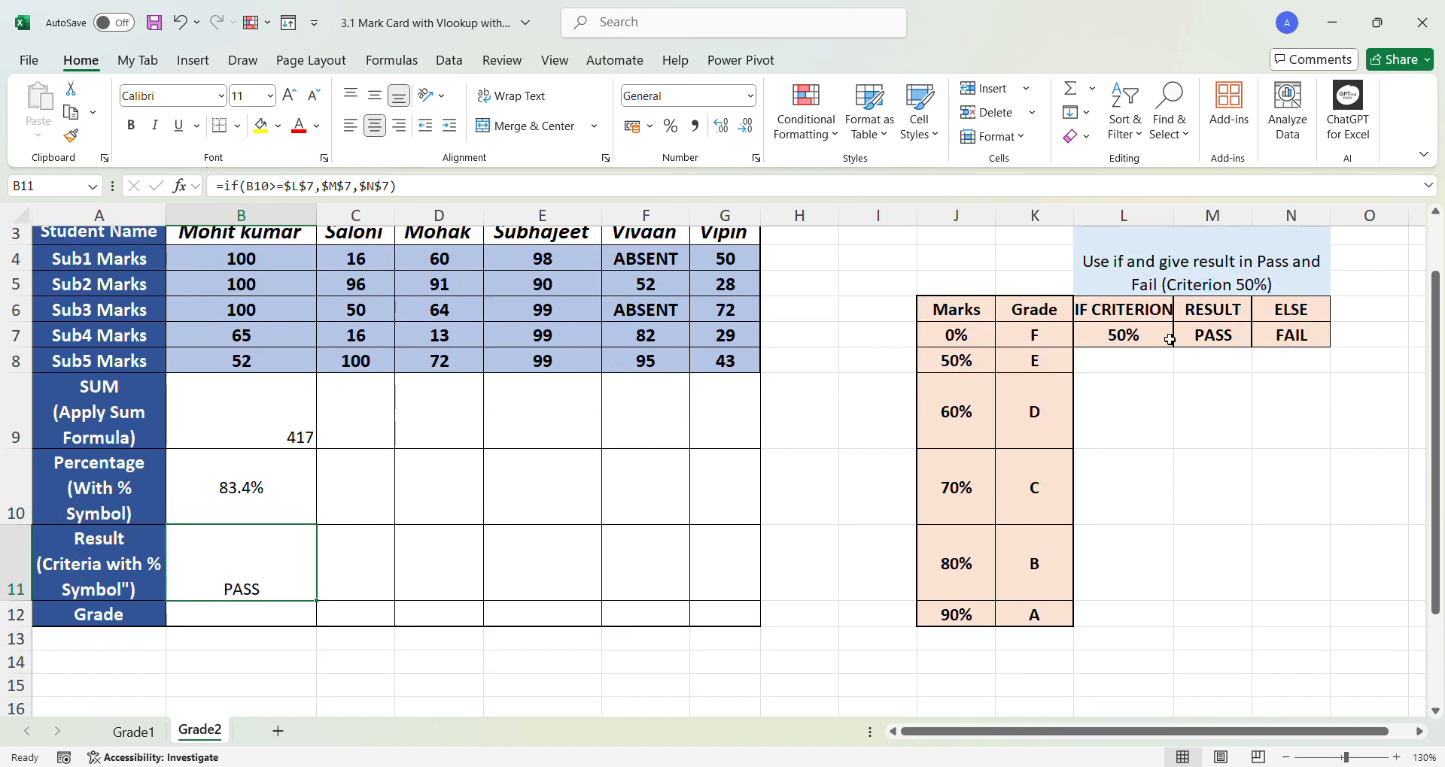
{"action": "left_click", "coordinate": [297, 620]}
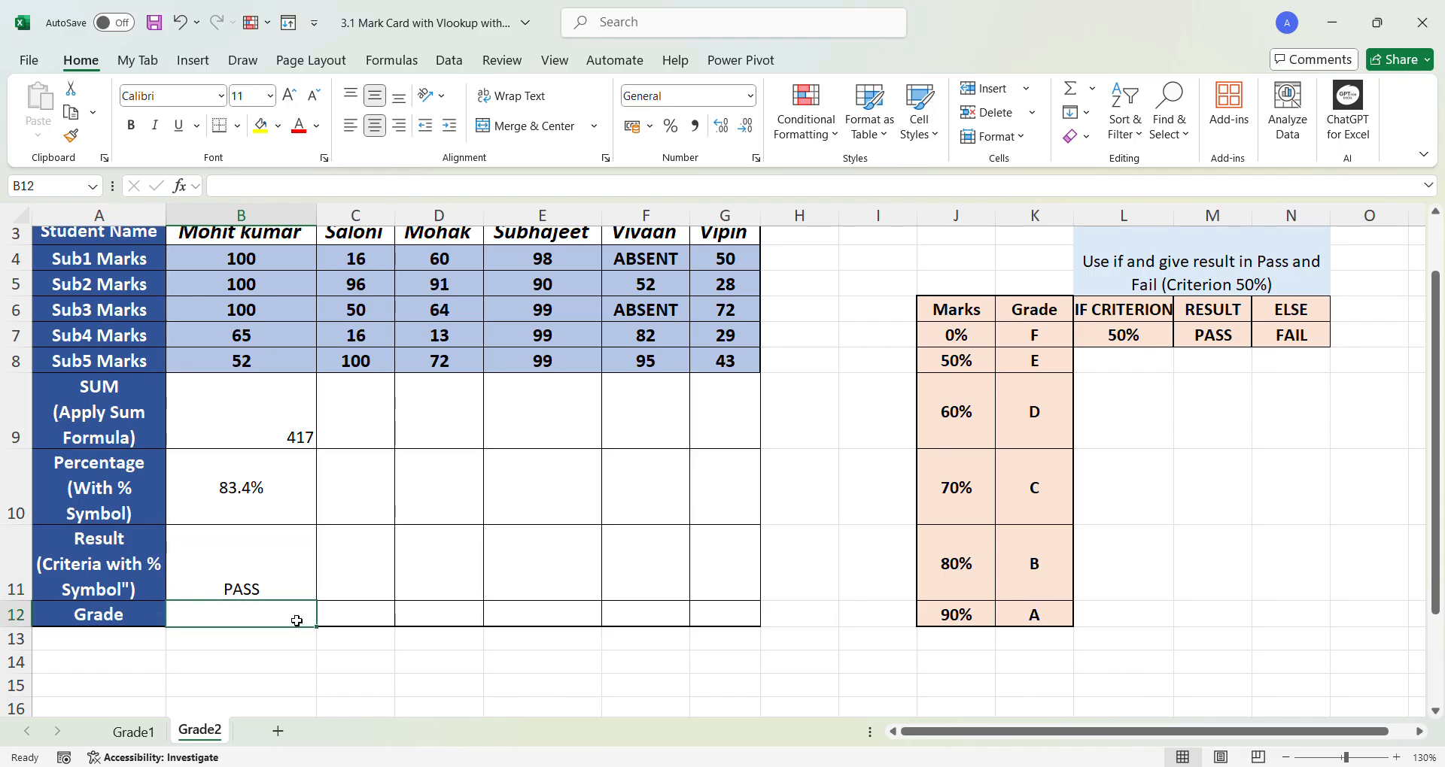
{"action": "type", "text": "=vl"}
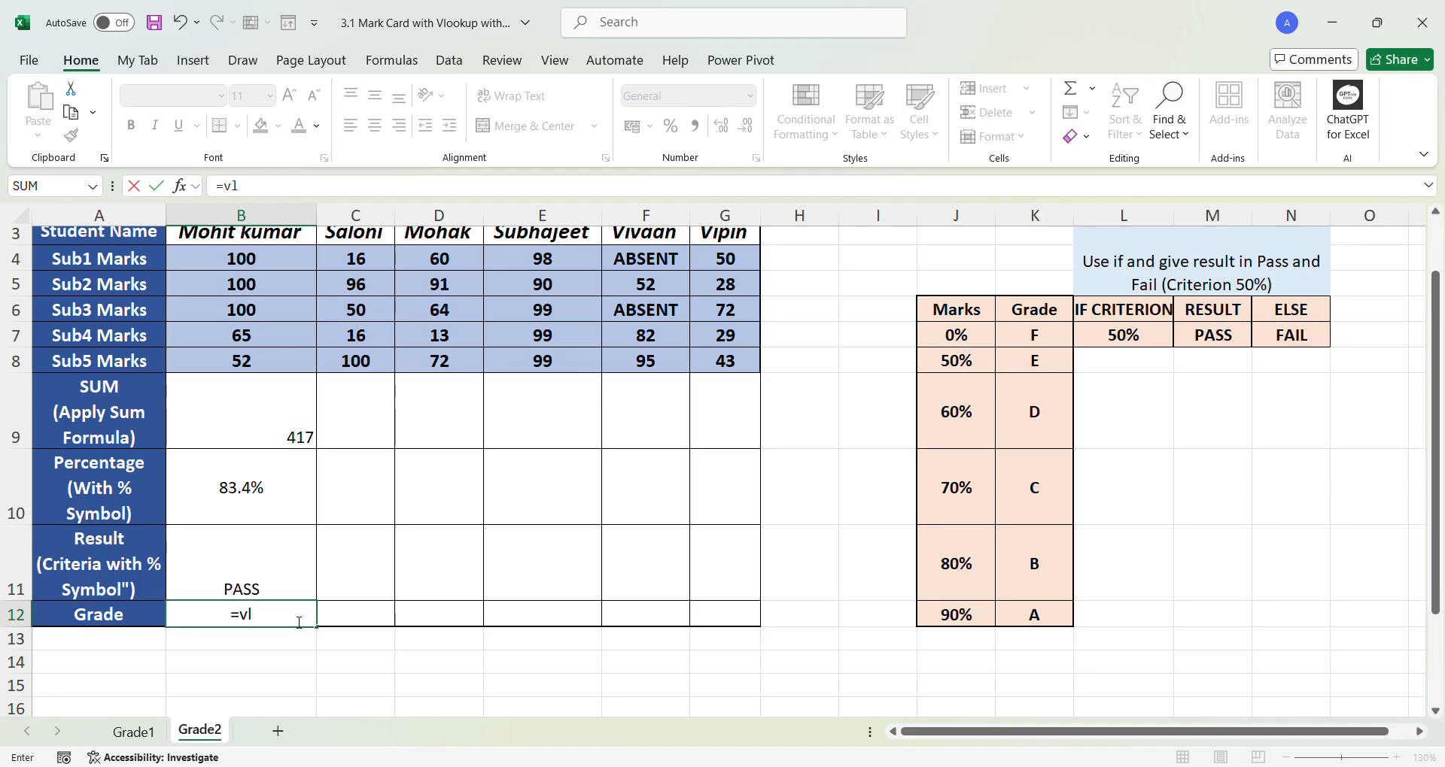
{"action": "key", "text": "ctrl+Return"}
{"action": "double_click", "coordinate": [297, 620]}
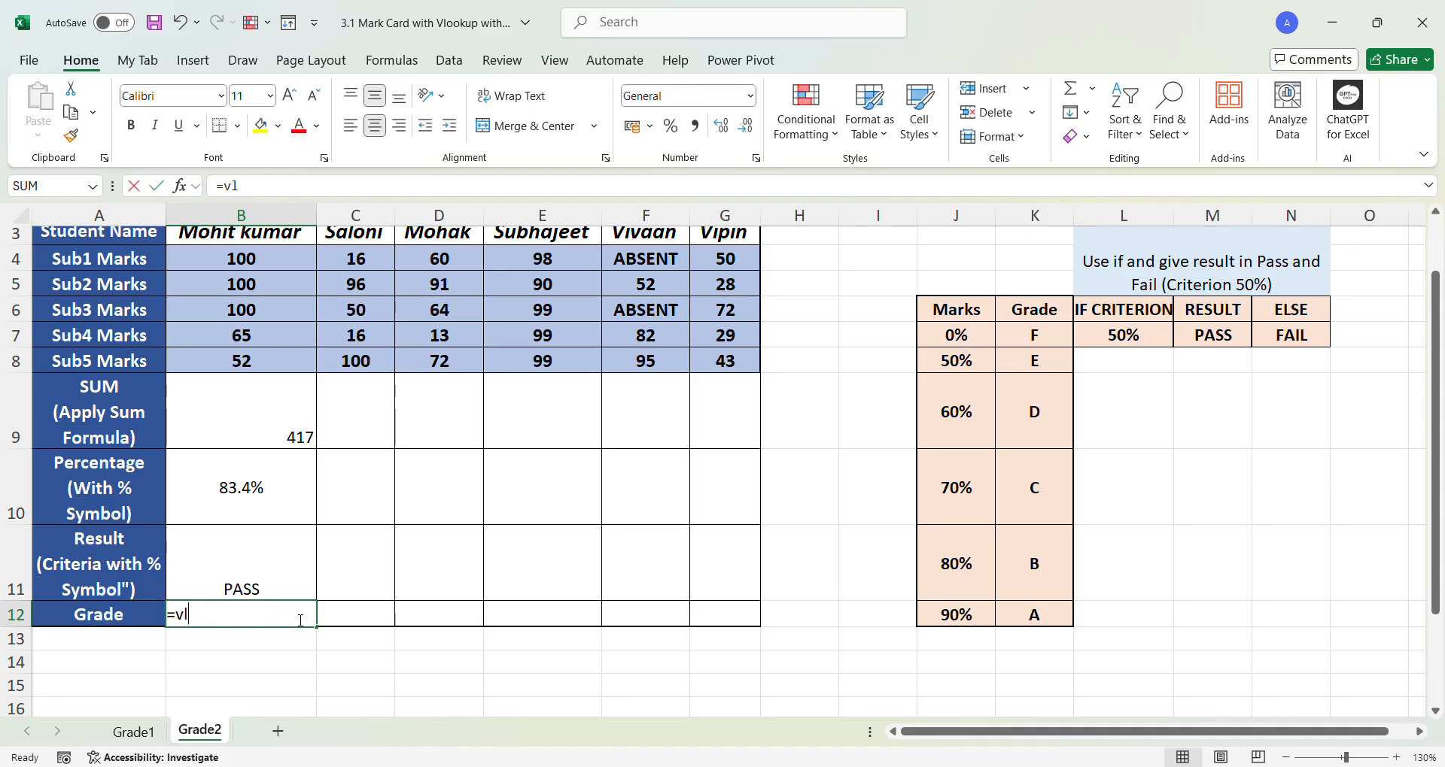
{"action": "type", "text": "o"}
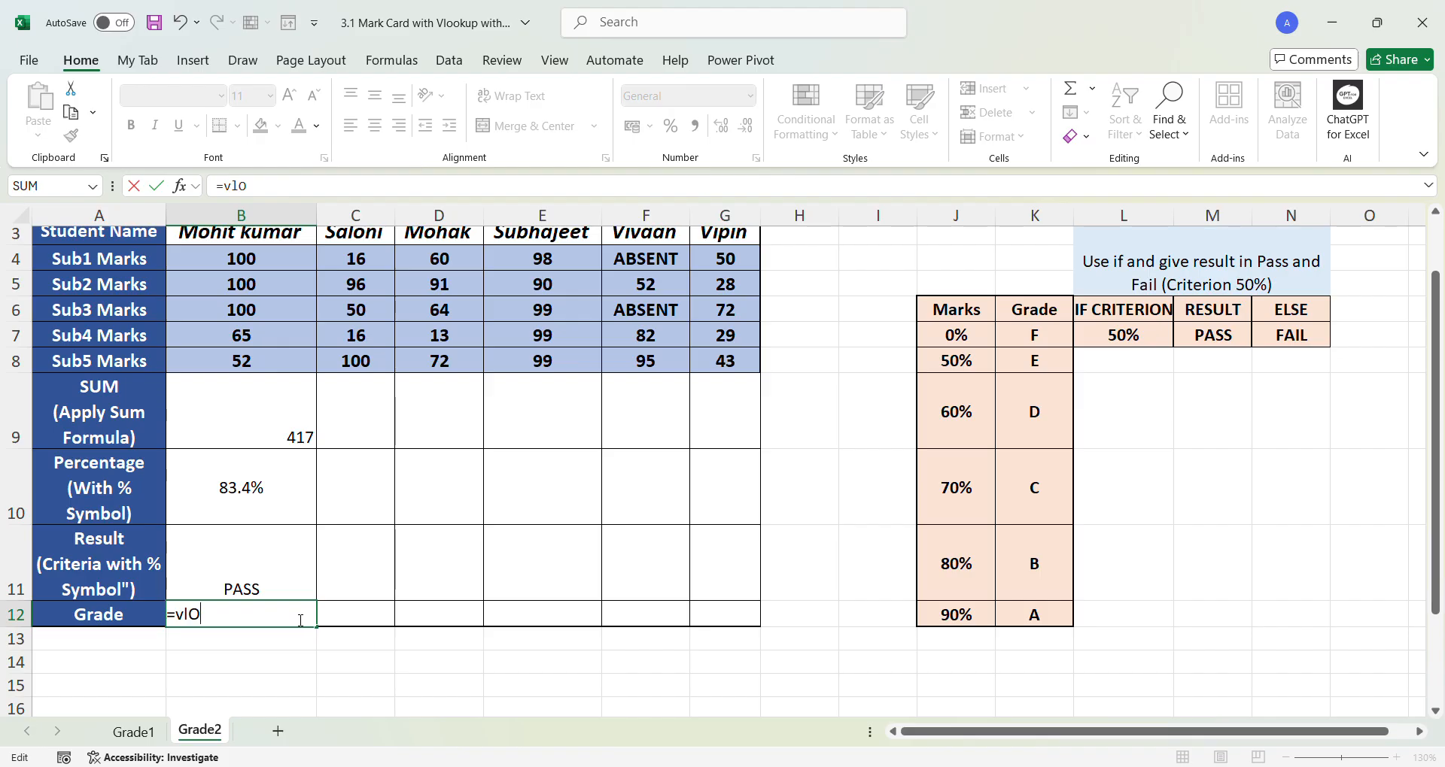
{"action": "key", "text": "Tab"}
{"action": "left_click", "coordinate": [293, 495]}
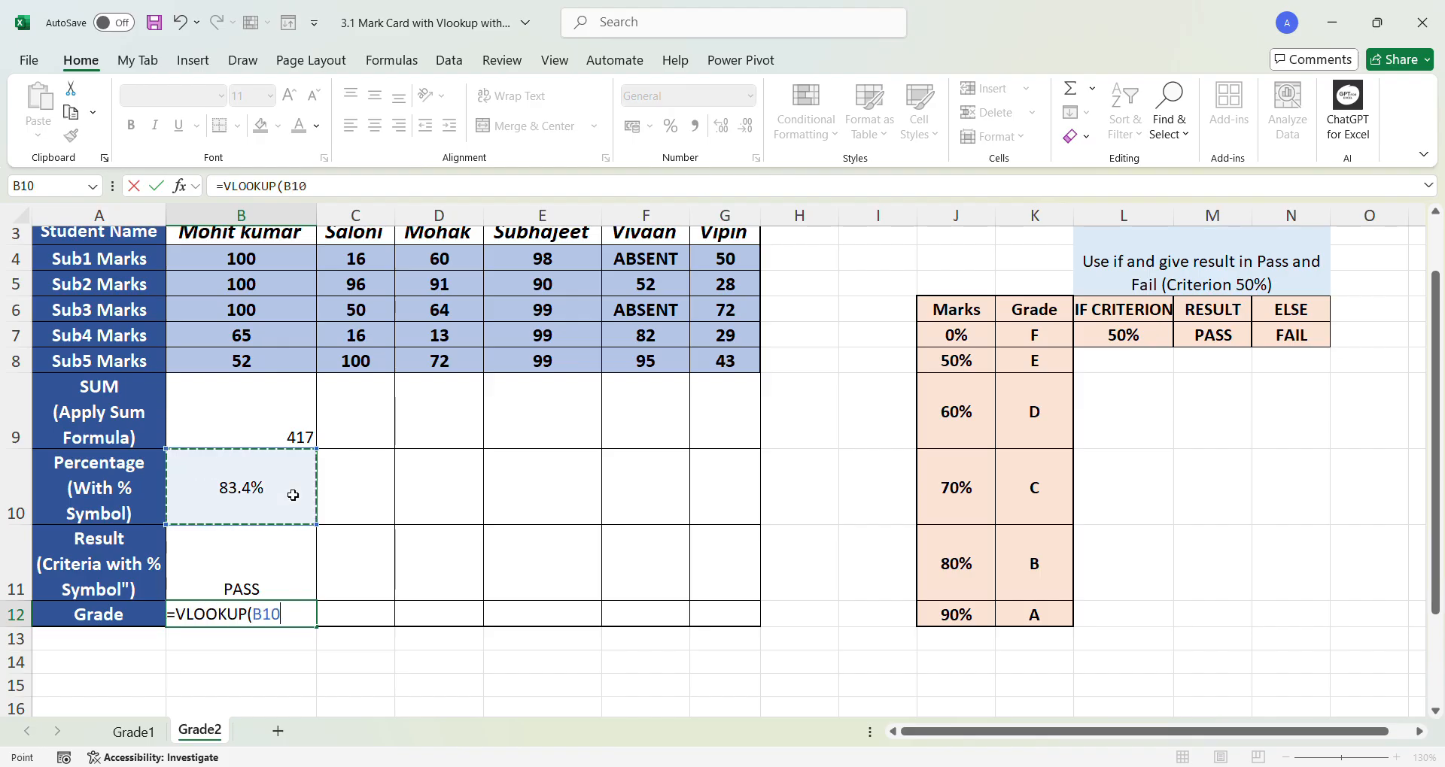
{"action": "type", "text": ","}
{"action": "left_click_drag", "start_coordinate": [962, 343], "coordinate": [1016, 605]}
{"action": "key", "text": "F4"}
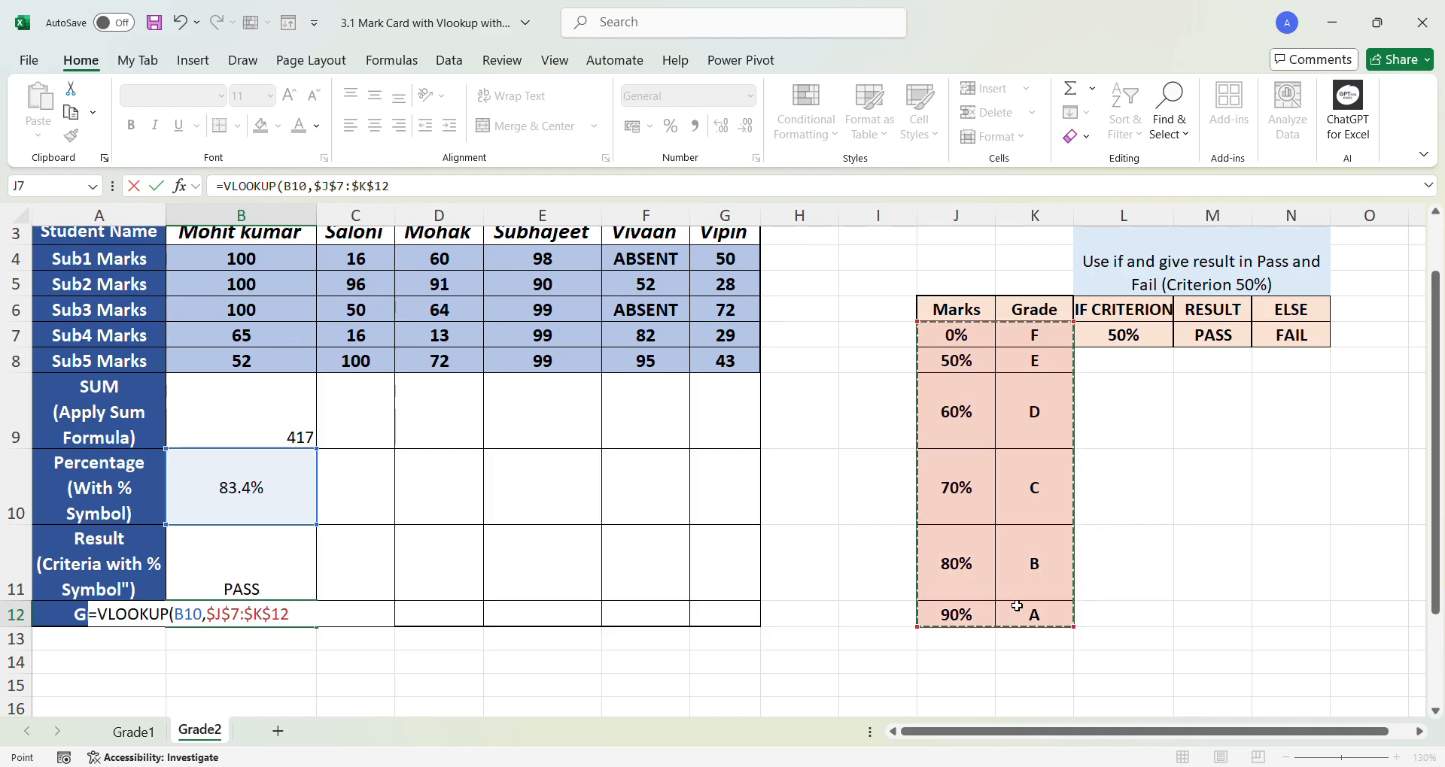
{"action": "type", "text": ","}
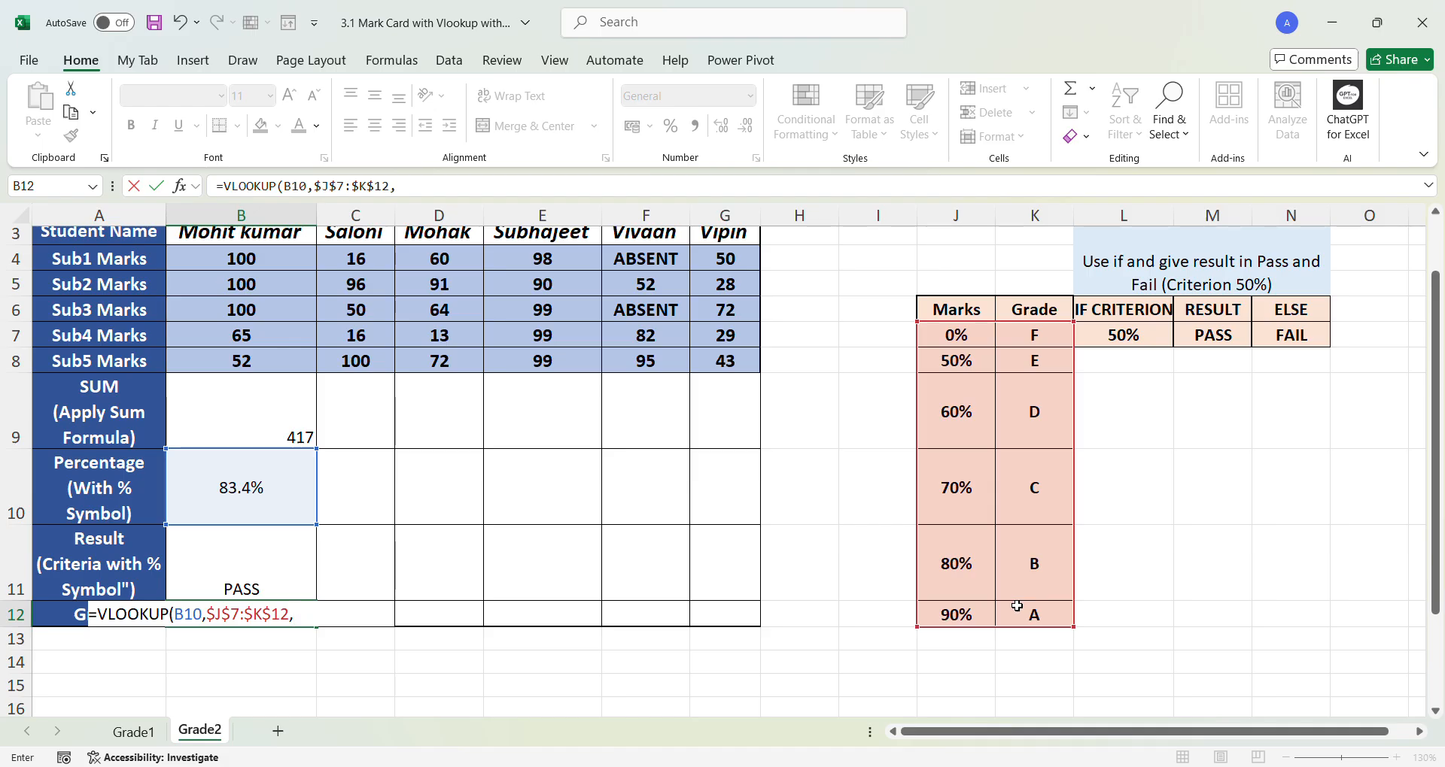
{"action": "type", "text": "2,TRUE"}
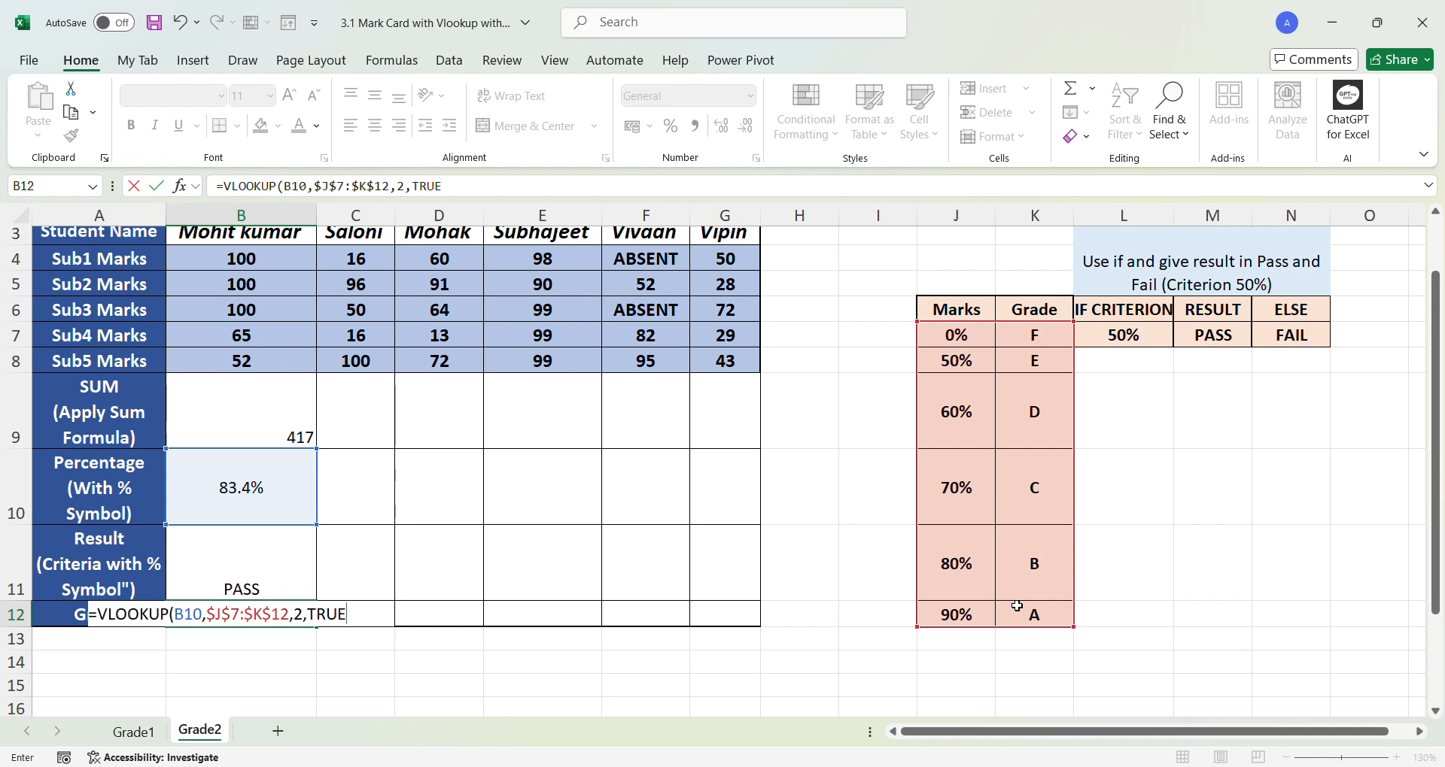
{"action": "type", "text": ")"}
{"action": "key", "text": "ctrl+Return"}
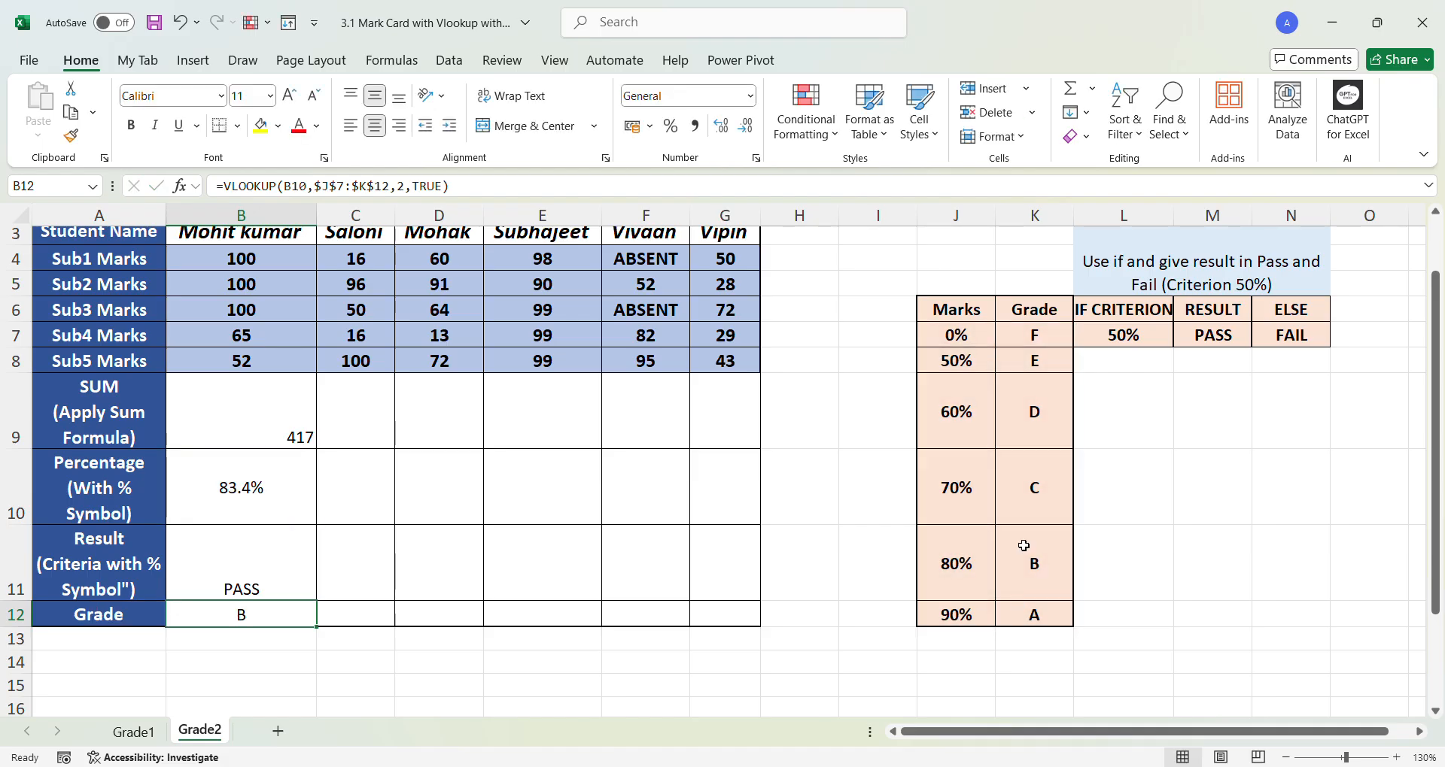
- Fill the SUM formula from B9 across to G9 for the remaining students
{"action": "left_click_drag", "start_coordinate": [245, 407], "coordinate": [244, 611]}
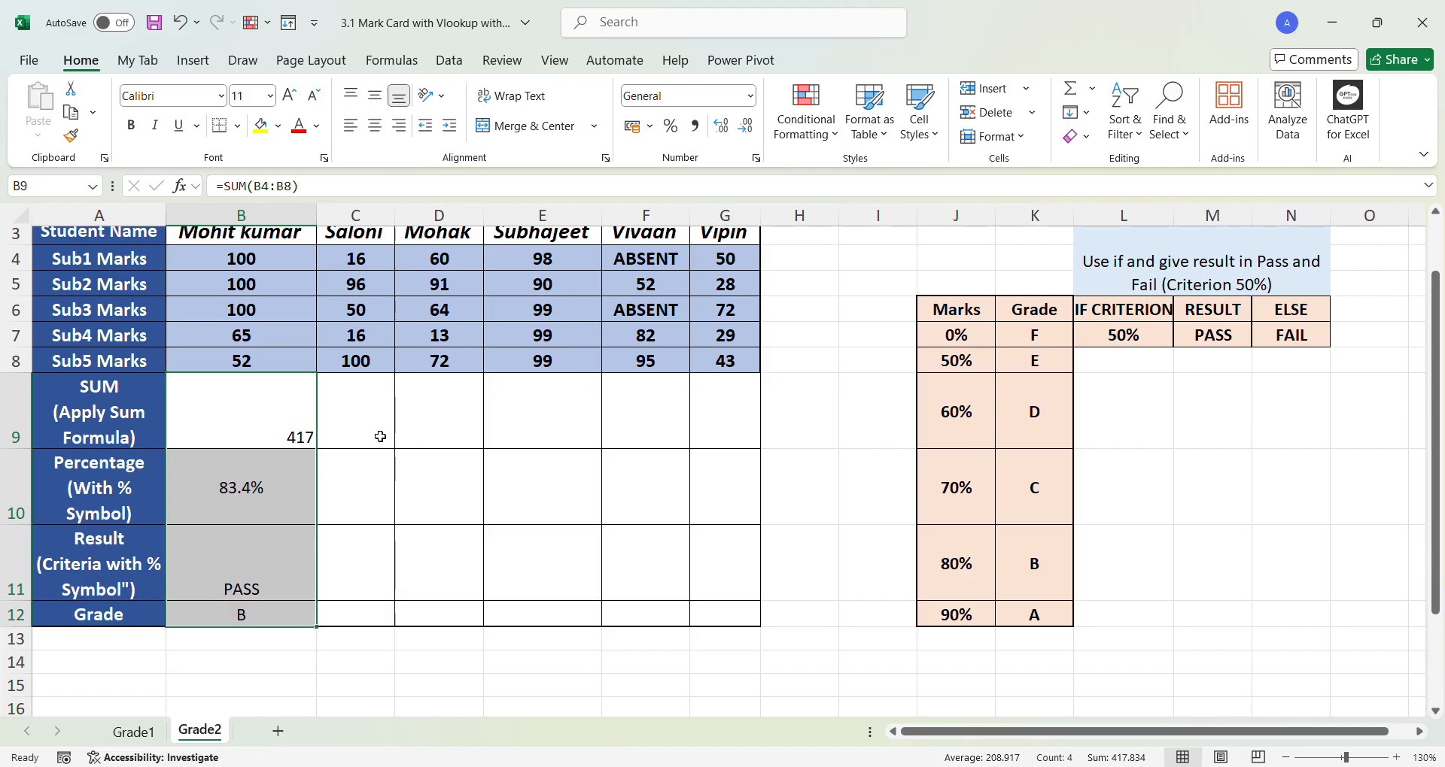
{"action": "left_click_drag", "start_coordinate": [380, 436], "coordinate": [703, 449]}
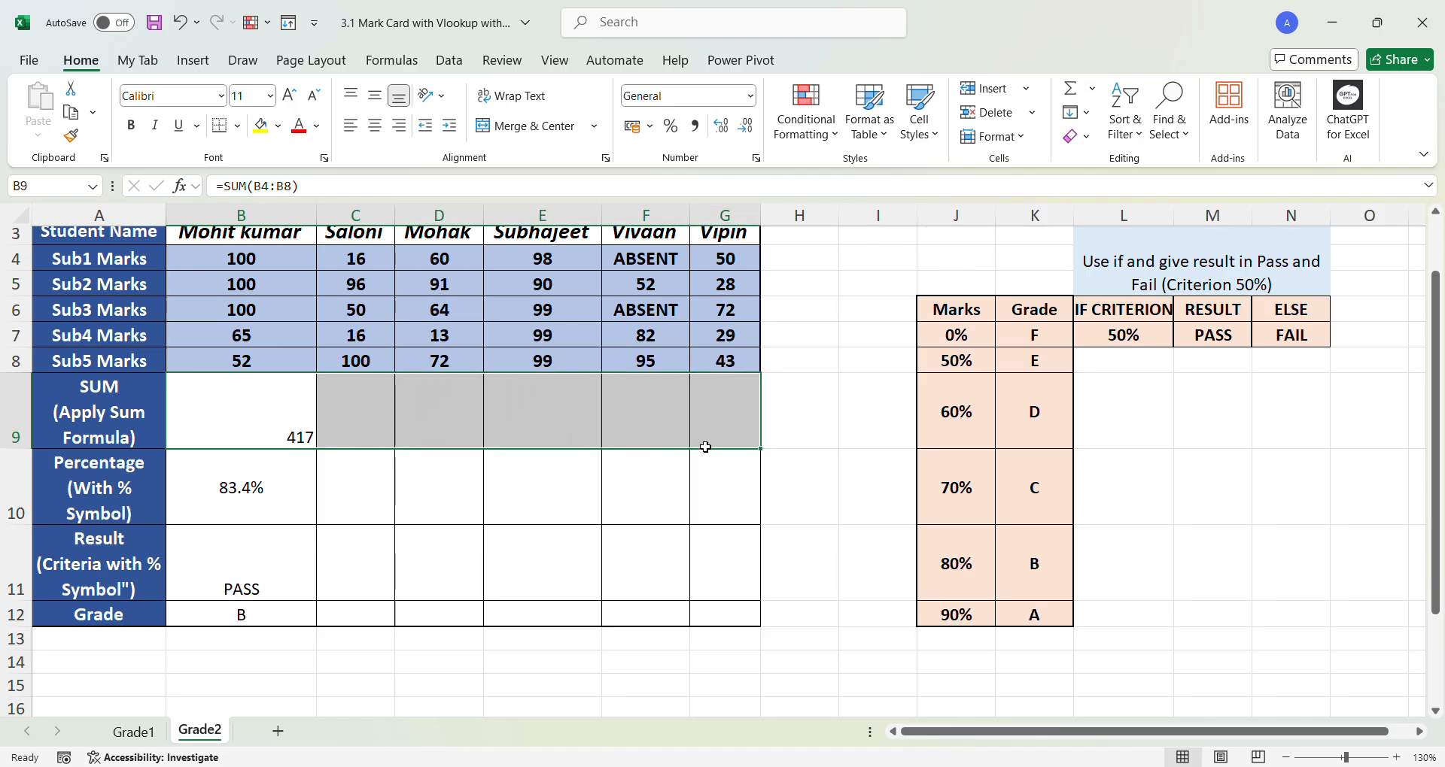
{"action": "key", "text": "alt+h"}
{"action": "key", "text": "a"}
{"action": "key", "text": "r"}
{"action": "left_click_drag", "start_coordinate": [241, 419], "coordinate": [709, 418]}
{"action": "key", "text": "ctrl+r"}
{"action": "left_click", "coordinate": [281, 413]}
{"action": "left_click_drag", "start_coordinate": [317, 449], "coordinate": [746, 446]}
- Right-align the percentage row cells B10 to G10
{"action": "left_click", "coordinate": [310, 512]}
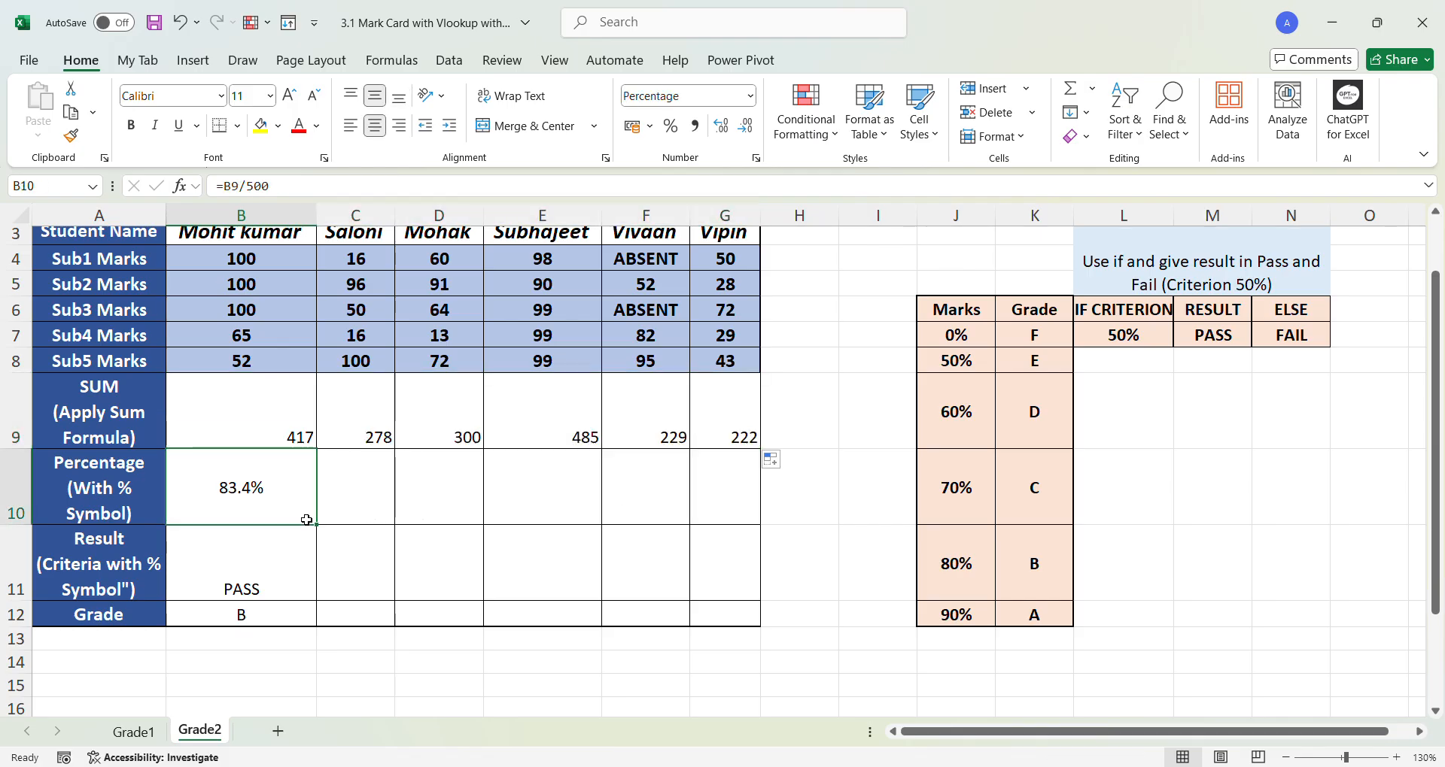
{"action": "left_click_drag", "start_coordinate": [303, 512], "coordinate": [703, 500]}
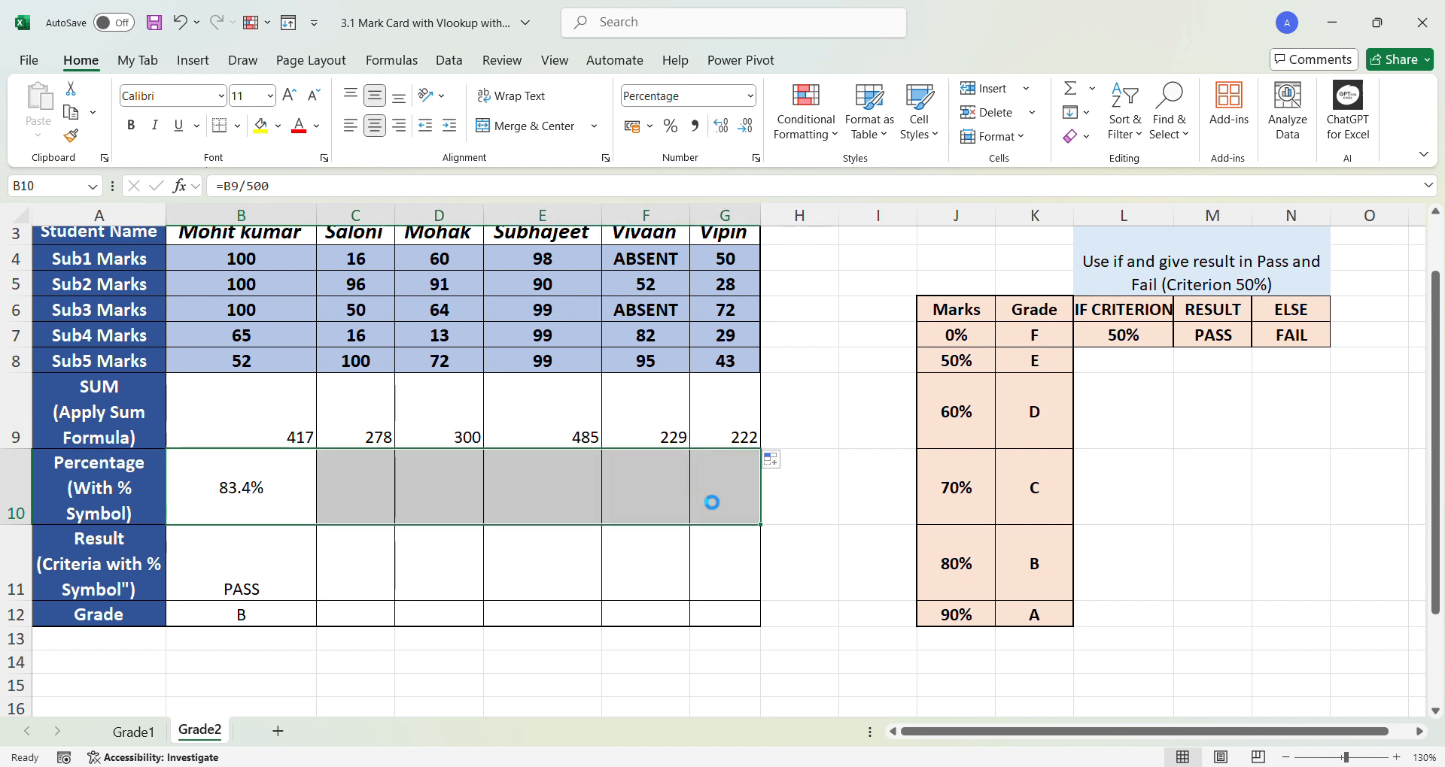
{"action": "key", "text": "alt+h"}
{"action": "key", "text": "a"}
{"action": "key", "text": "r"}
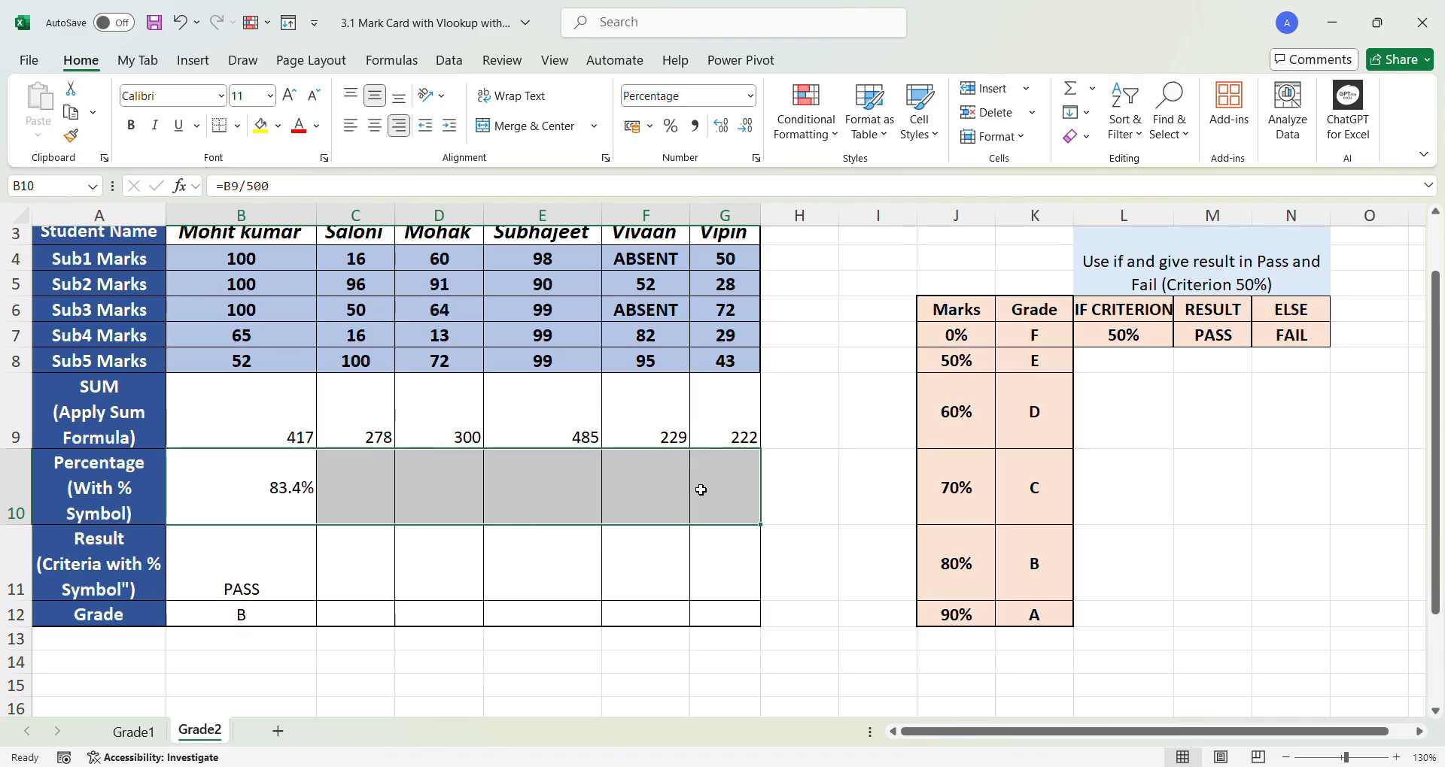
- Fill the percentage formula from B10 across to G10 for the remaining students
{"action": "left_click", "coordinate": [485, 502]}
{"action": "left_click", "coordinate": [300, 499]}
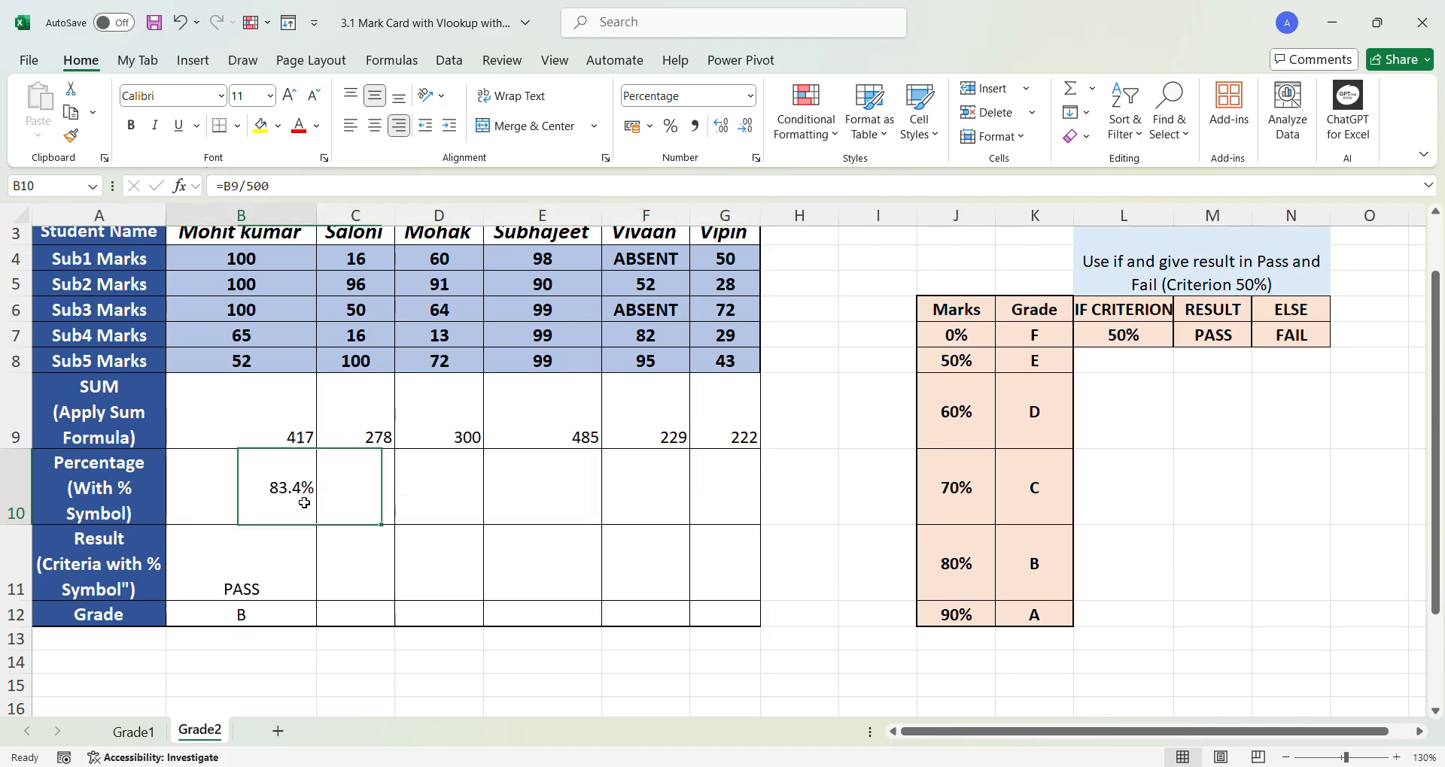
{"action": "left_click_drag", "start_coordinate": [317, 524], "coordinate": [753, 537]}
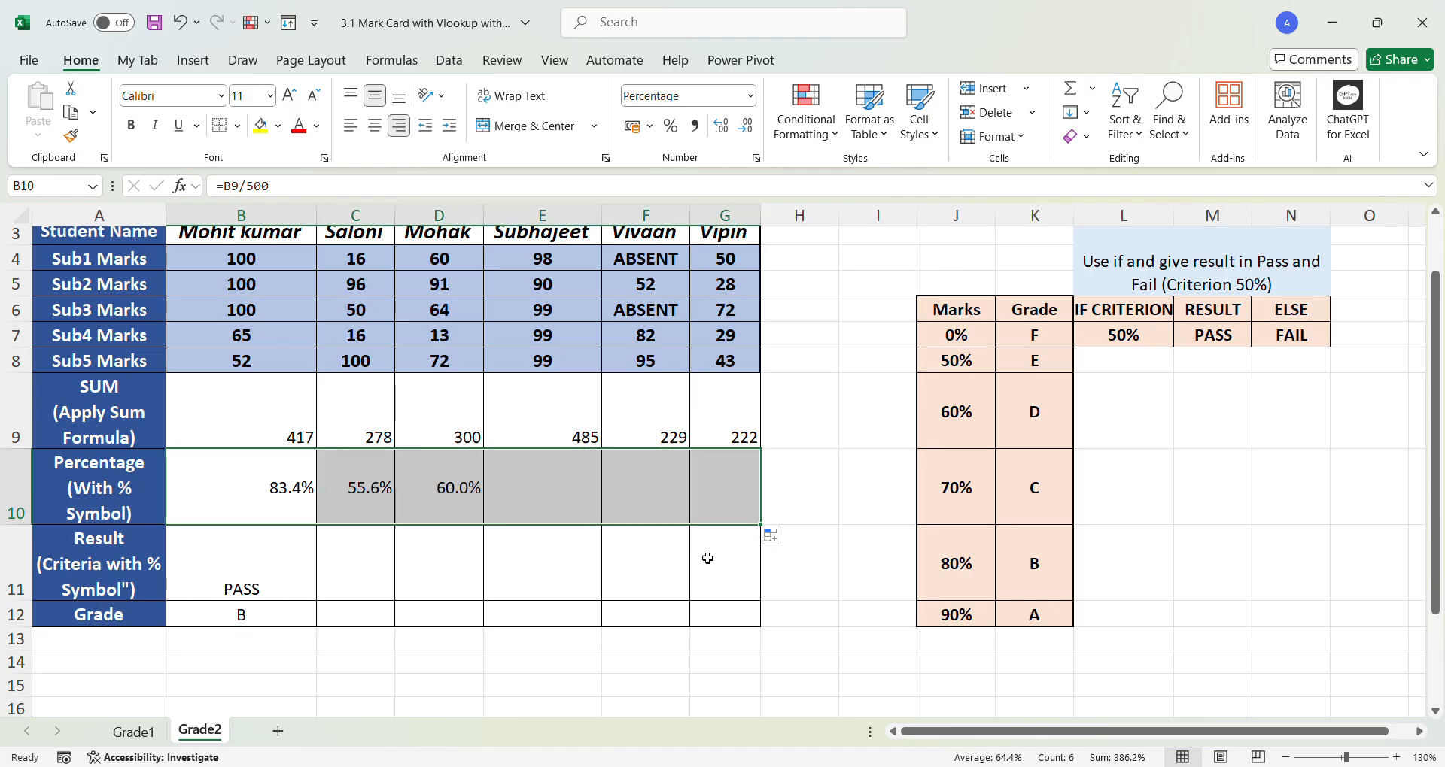
- Fill the pass/fail formula in B11 and the grade lookup in B12 across to column G for the remaining students
{"action": "left_click", "coordinate": [291, 590]}
{"action": "left_click_drag", "start_coordinate": [304, 596], "coordinate": [749, 598]}
{"action": "left_click", "coordinate": [293, 624]}
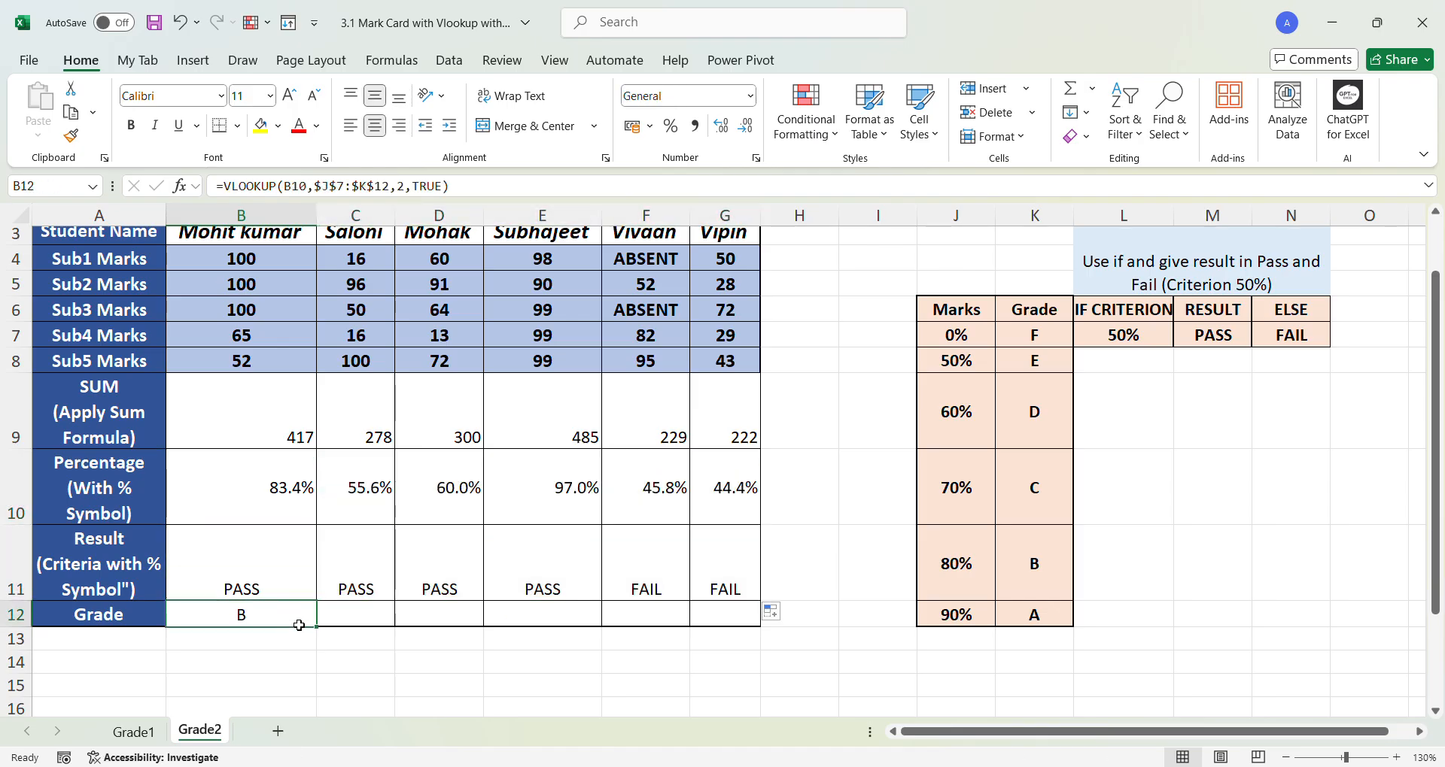
{"action": "left_click_drag", "start_coordinate": [317, 626], "coordinate": [731, 638]}
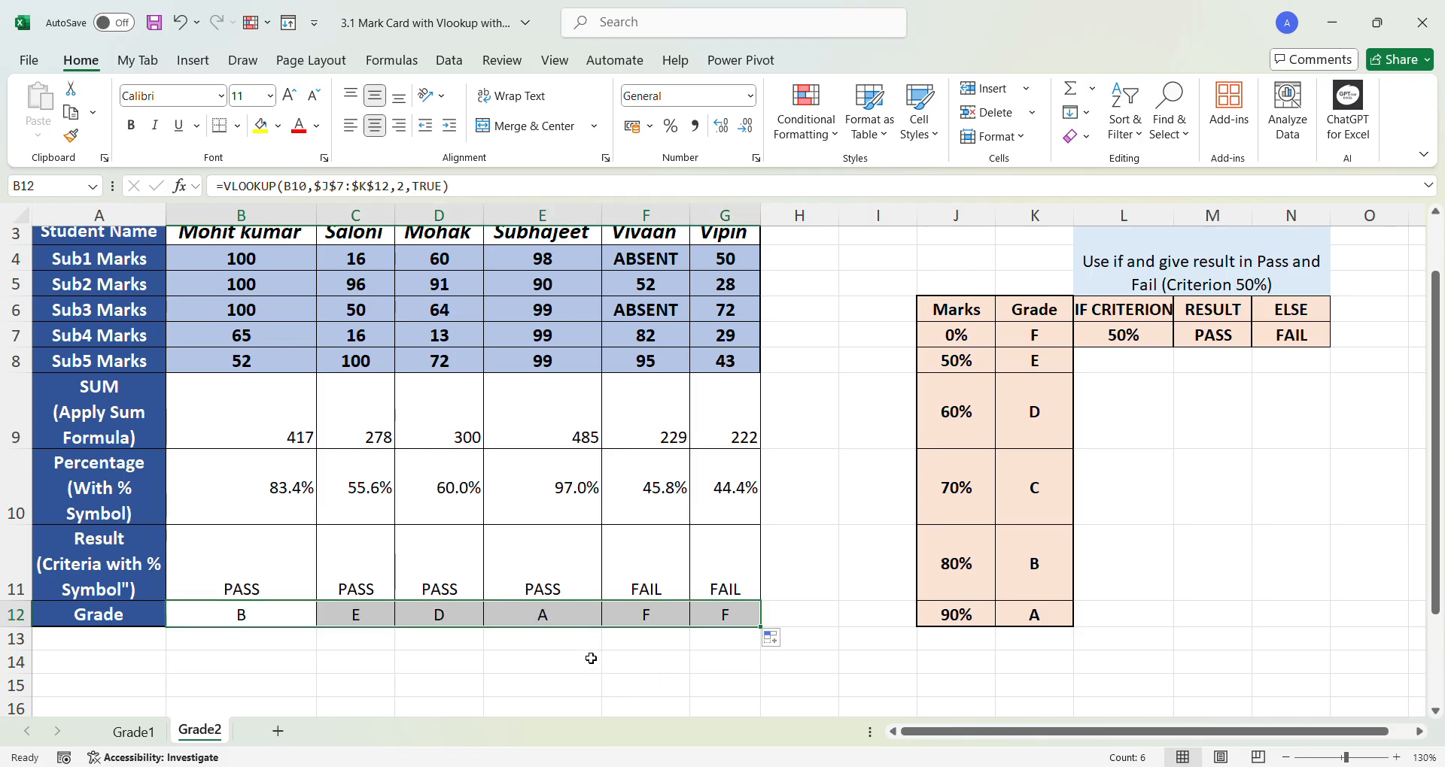
- Centre the calculated sum, percentage, result and grade cells B9 to G12 horizontally
{"action": "left_click_drag", "start_coordinate": [249, 413], "coordinate": [755, 620]}
{"action": "left_click", "coordinate": [373, 125]}
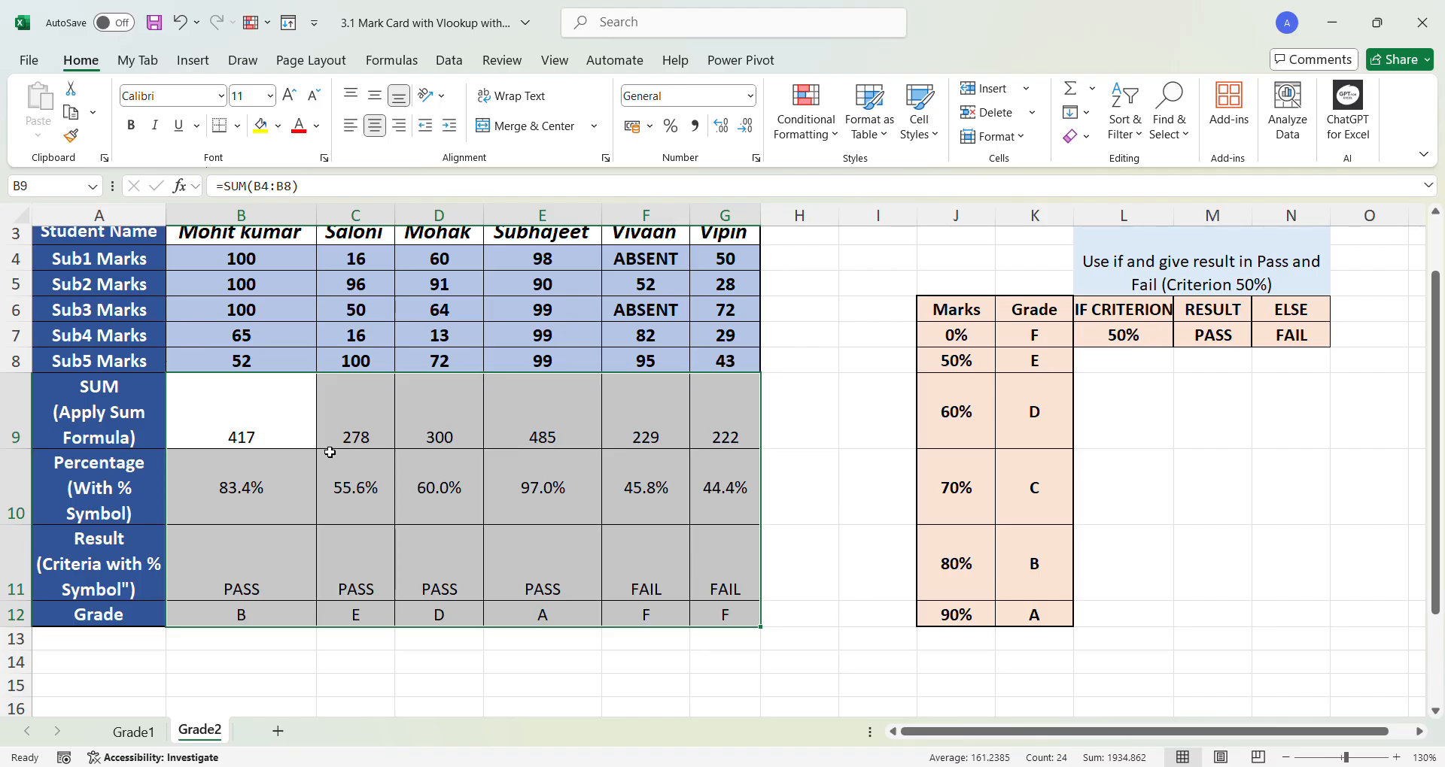
{"action": "scroll", "coordinate": [314, 388], "scroll_direction": "up", "scroll_amount": 1}
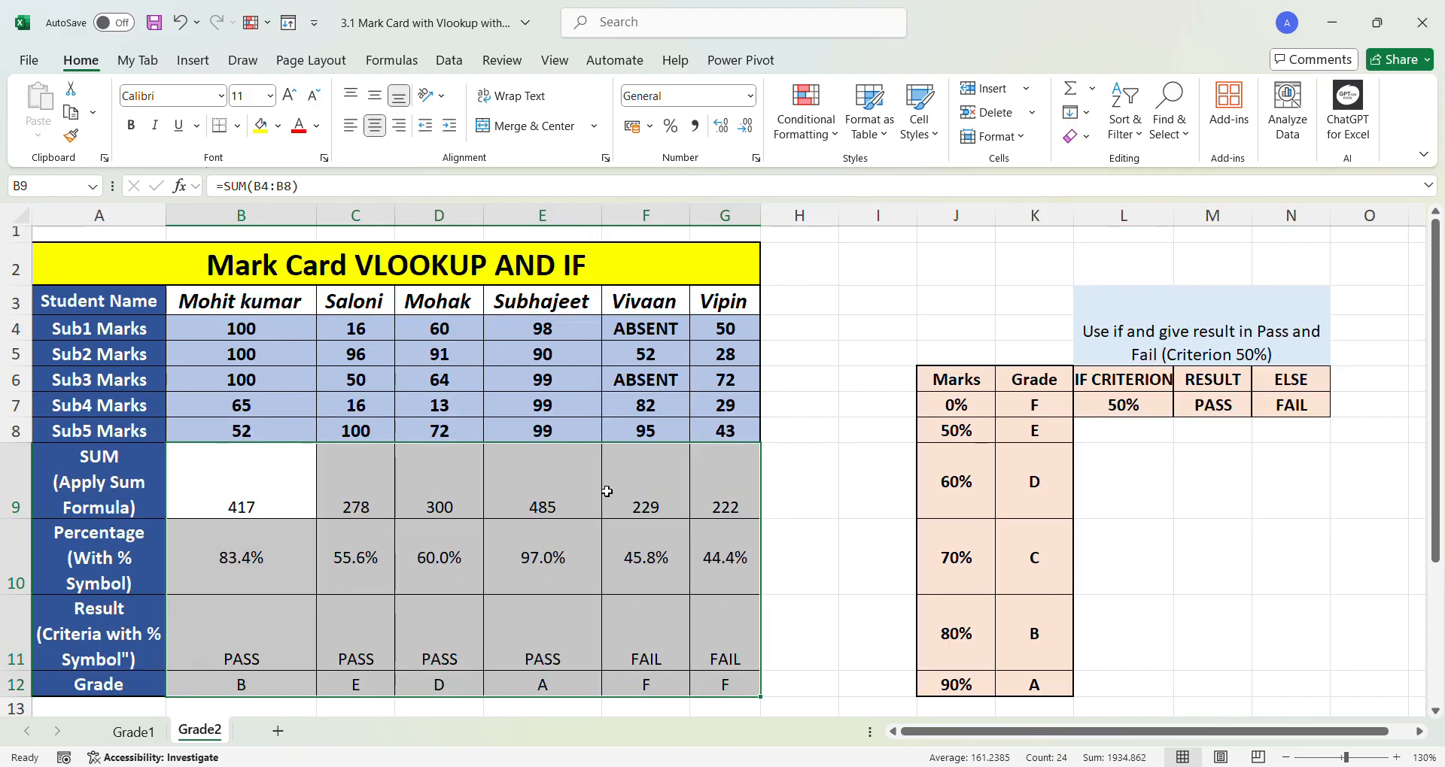
{"action": "scroll", "coordinate": [478, 595], "scroll_direction": "down", "scroll_amount": 1}
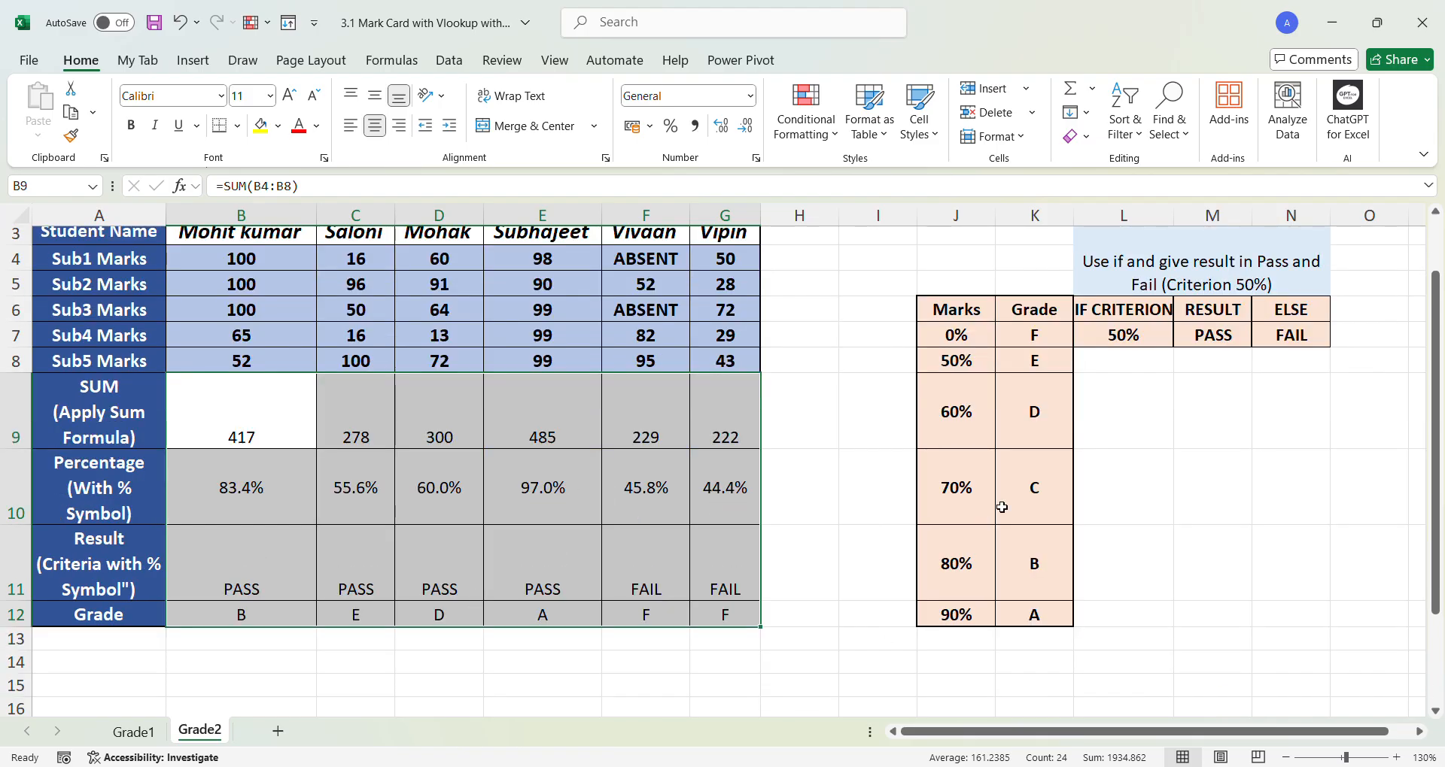
{"action": "scroll", "coordinate": [662, 423], "scroll_direction": "up", "scroll_amount": 1}
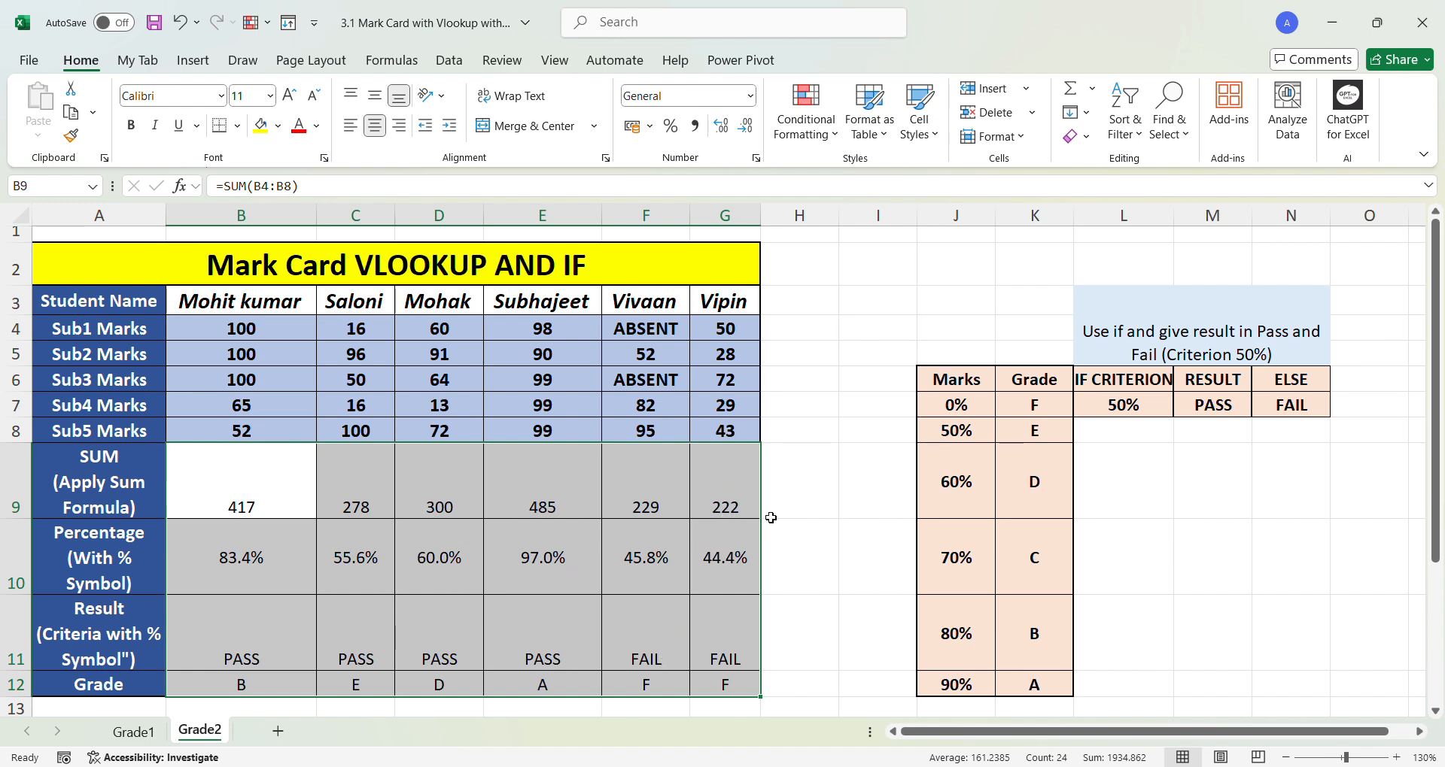
{"action": "scroll", "coordinate": [534, 553], "scroll_direction": "down", "scroll_amount": 1}
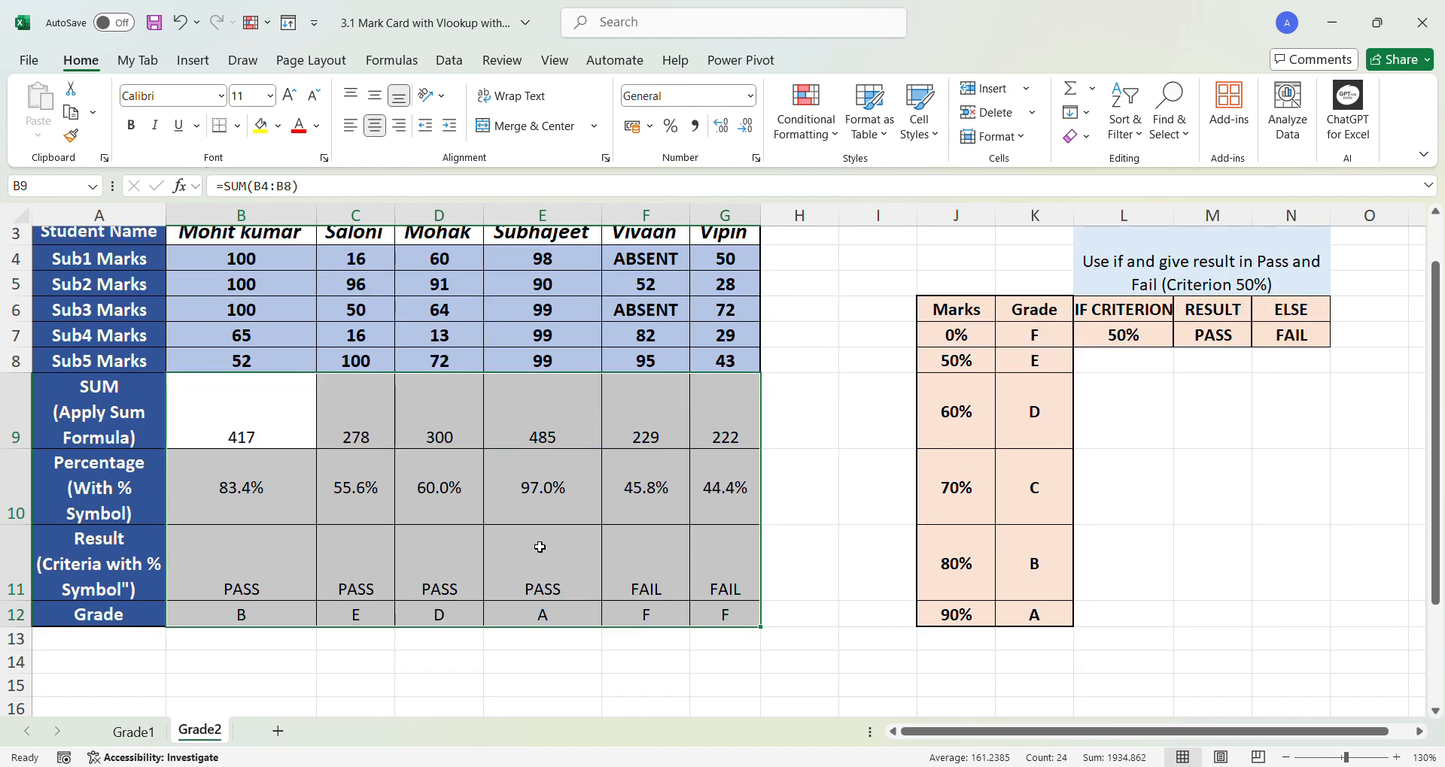